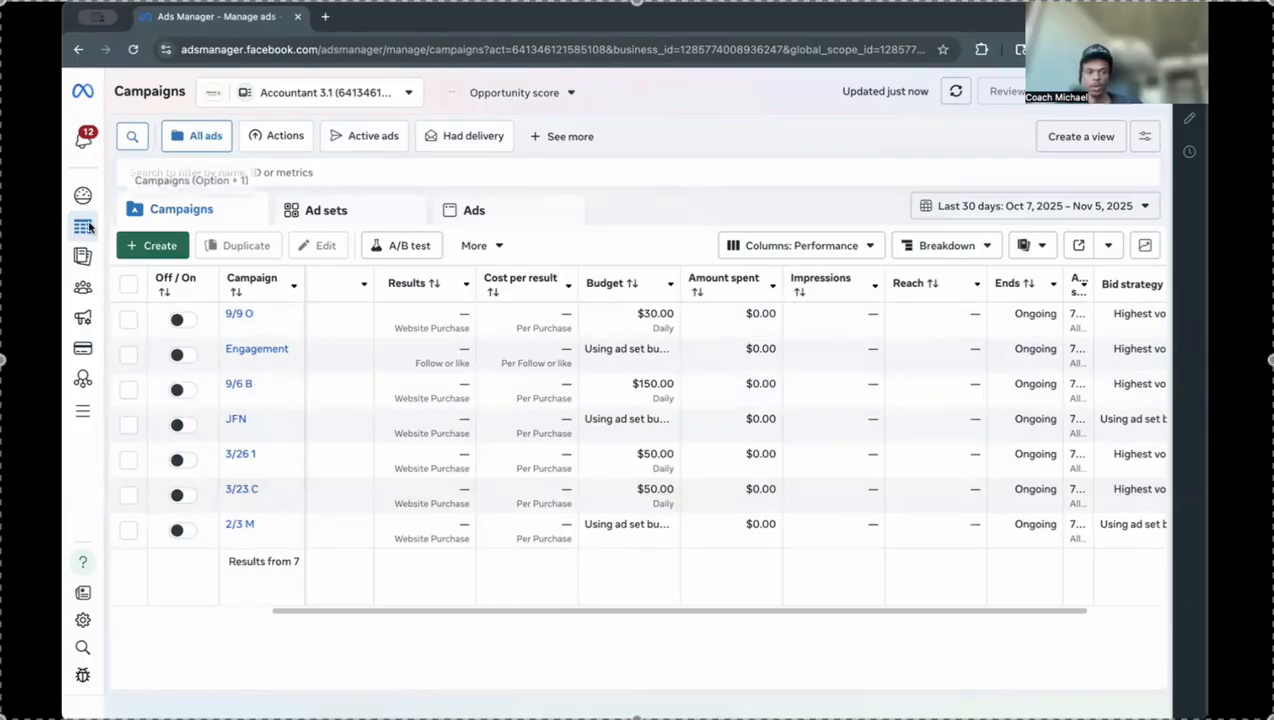
Step: Start a new custom metric from the column customization of the campaigns table
mouse_move(85, 227)
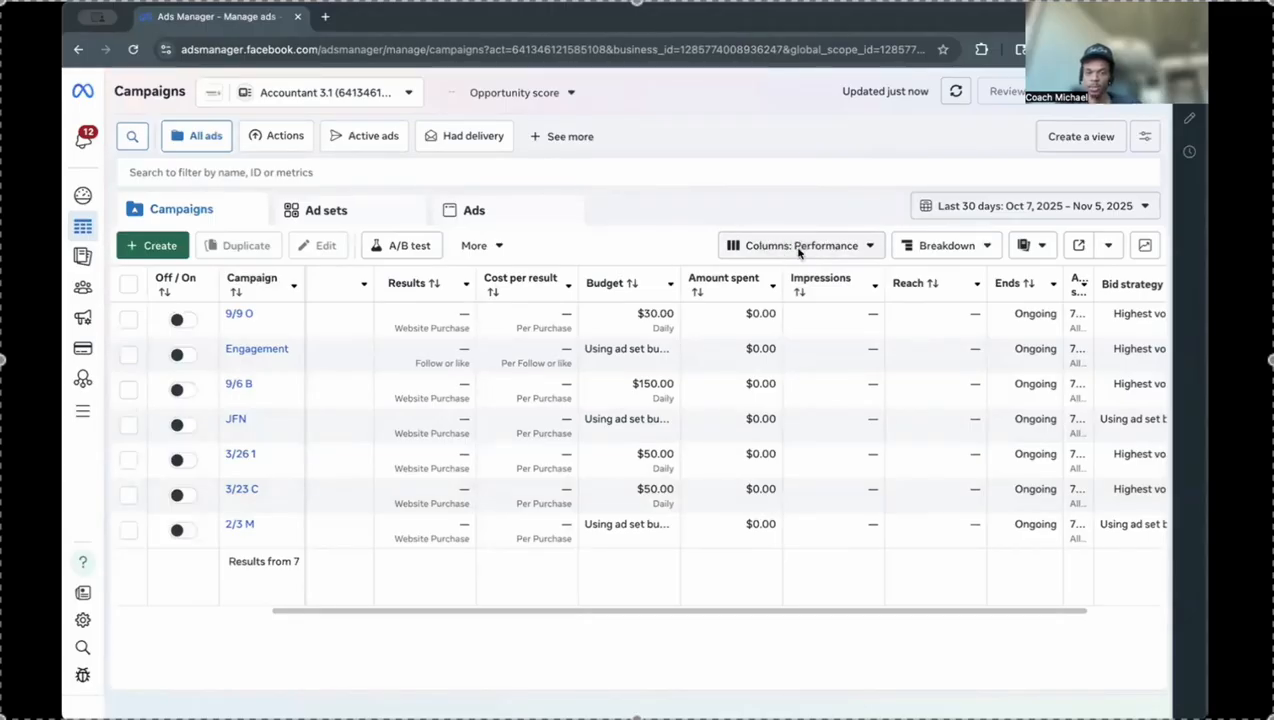
click(828, 245)
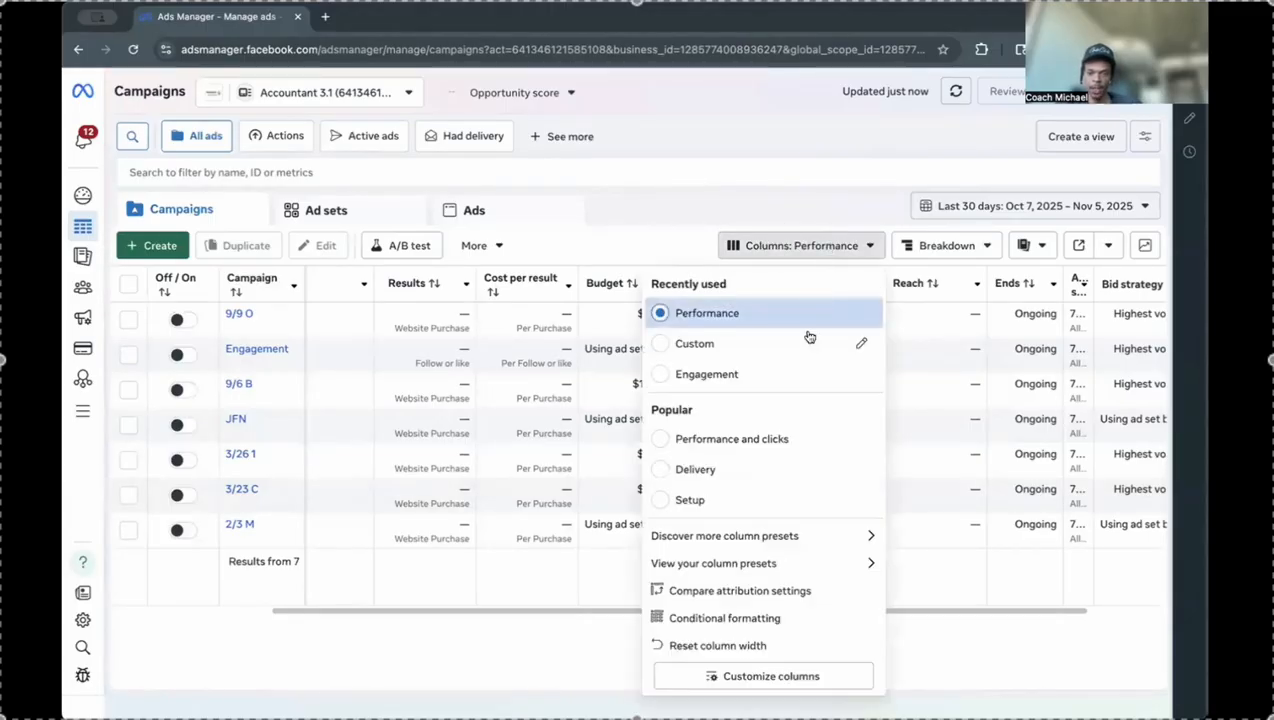
click(788, 677)
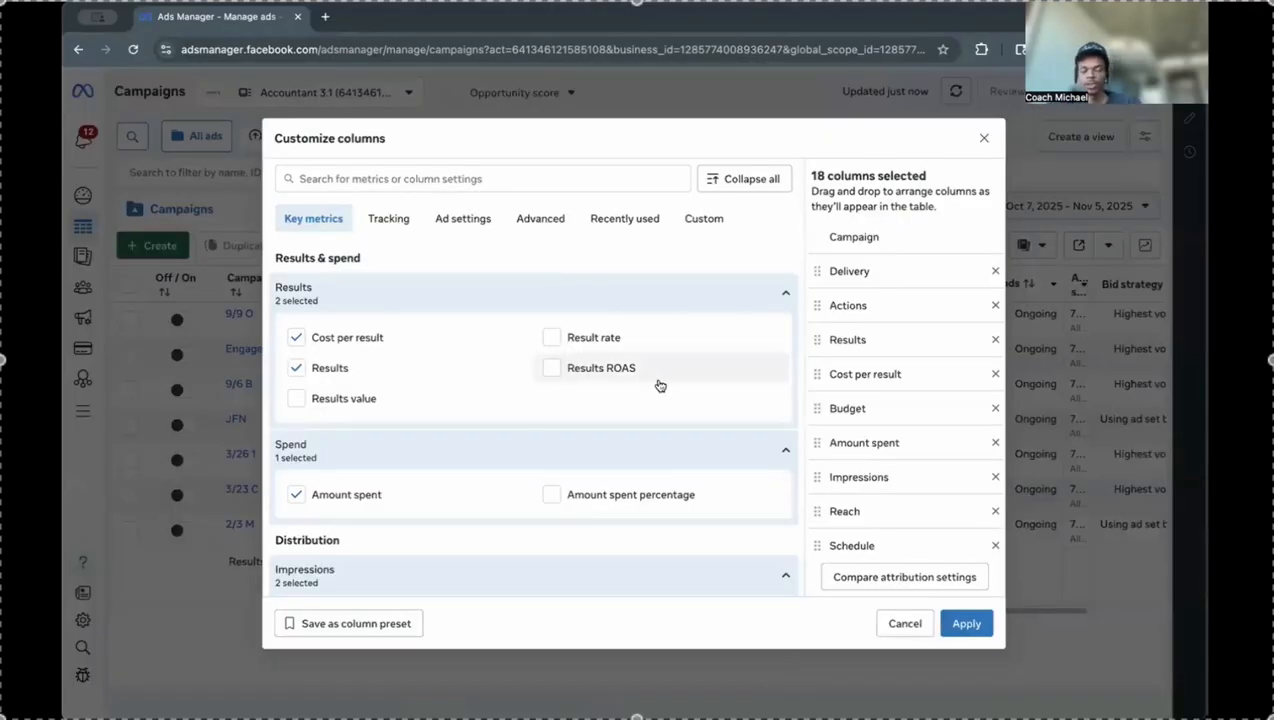
mouse_move(659, 385)
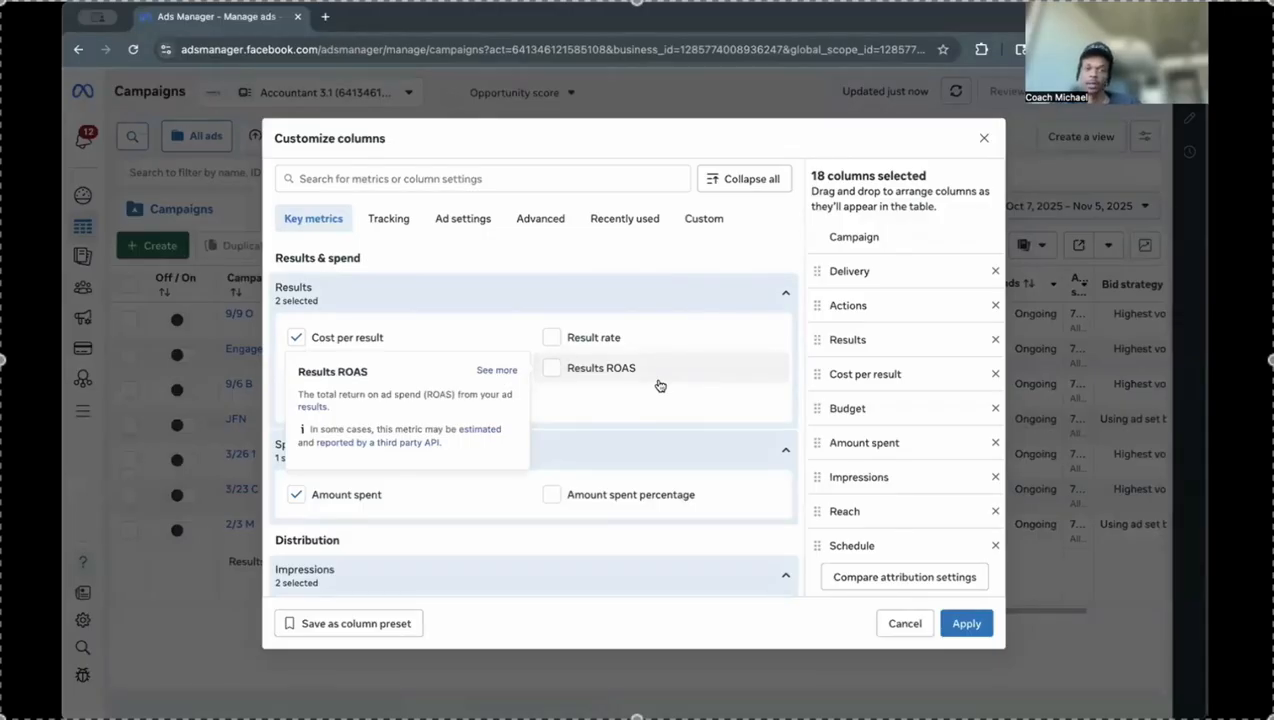
click(705, 218)
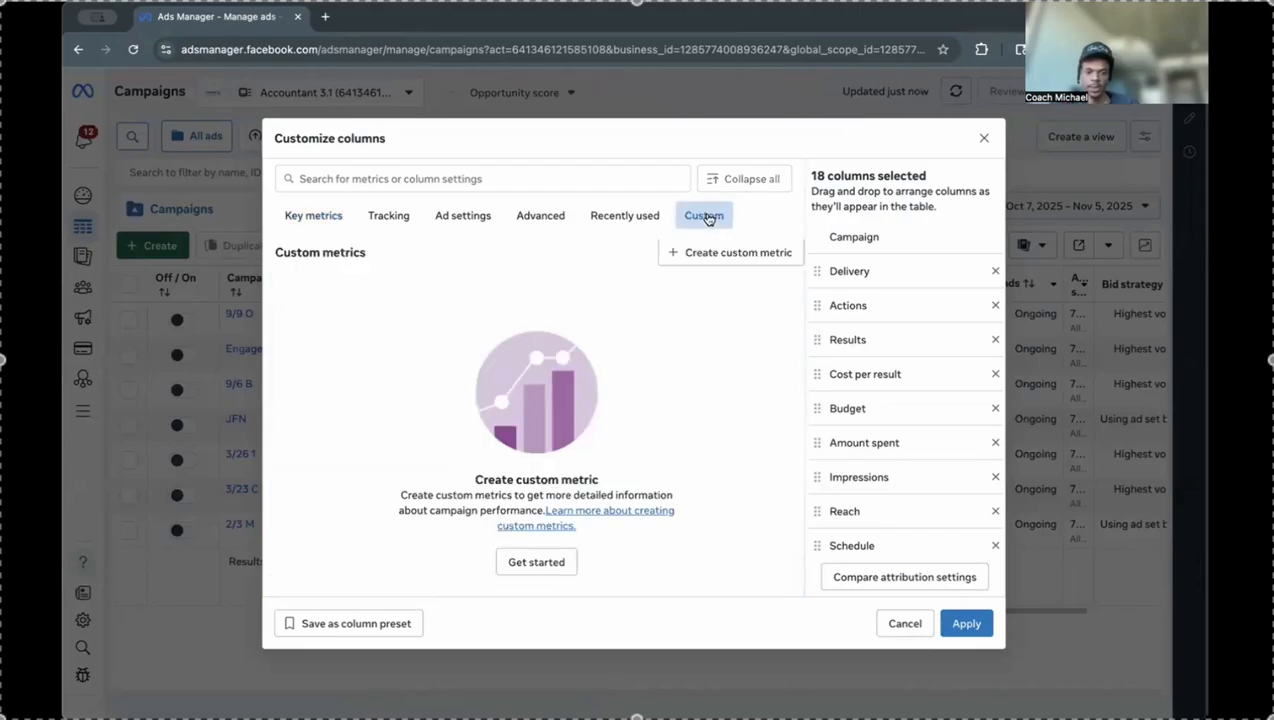
mouse_move(1052, 677)
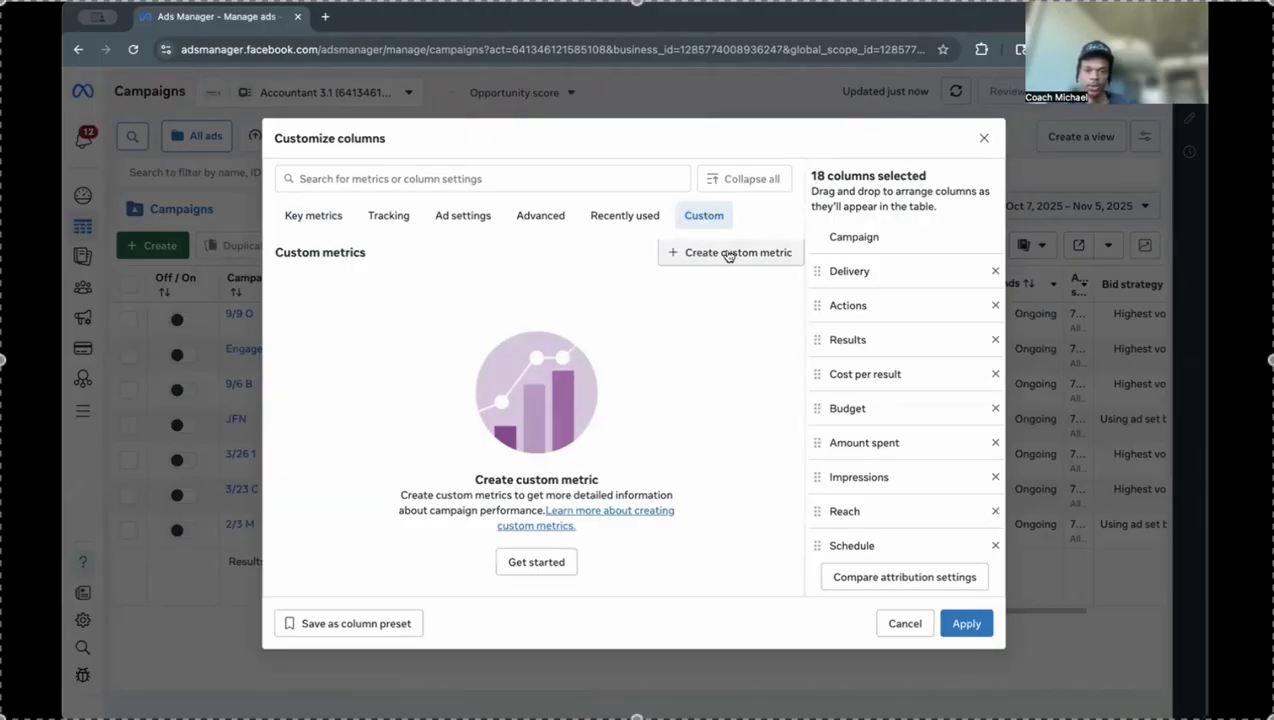
click(729, 254)
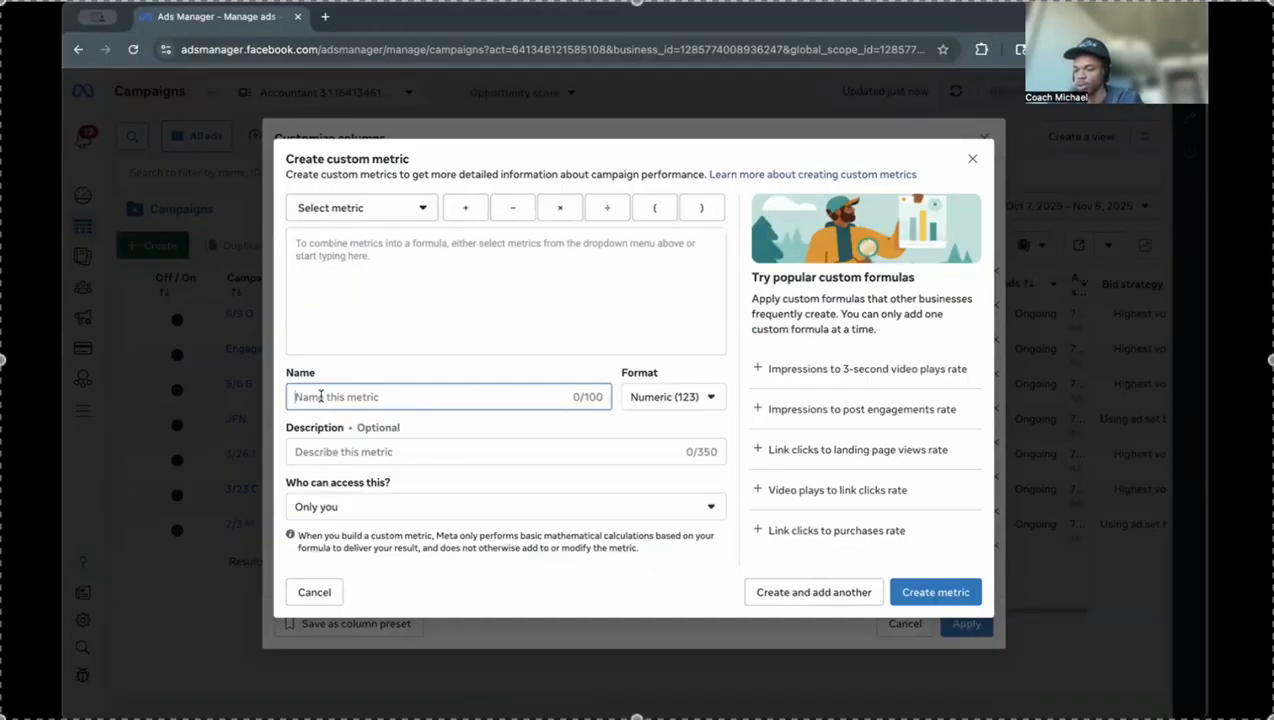
Step: Name the custom metric "Hook Rate" and set its format to Percentage (%)
text(Hook R)
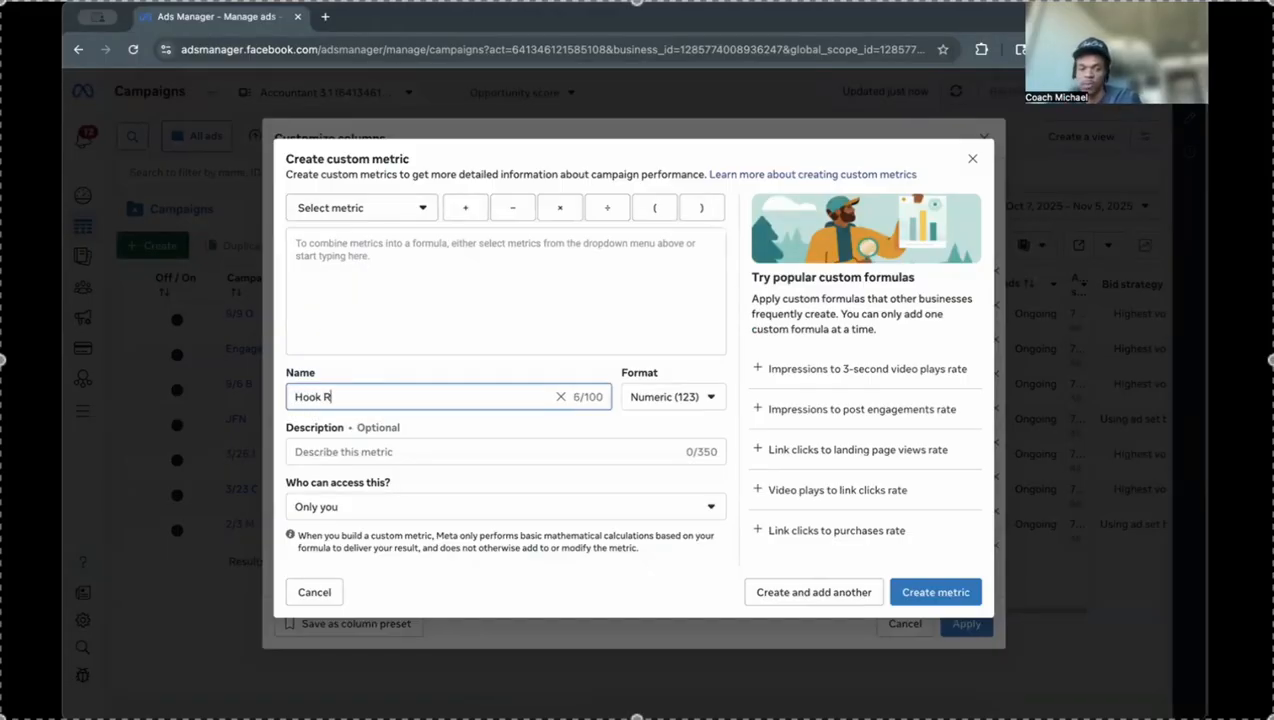
text(ate)
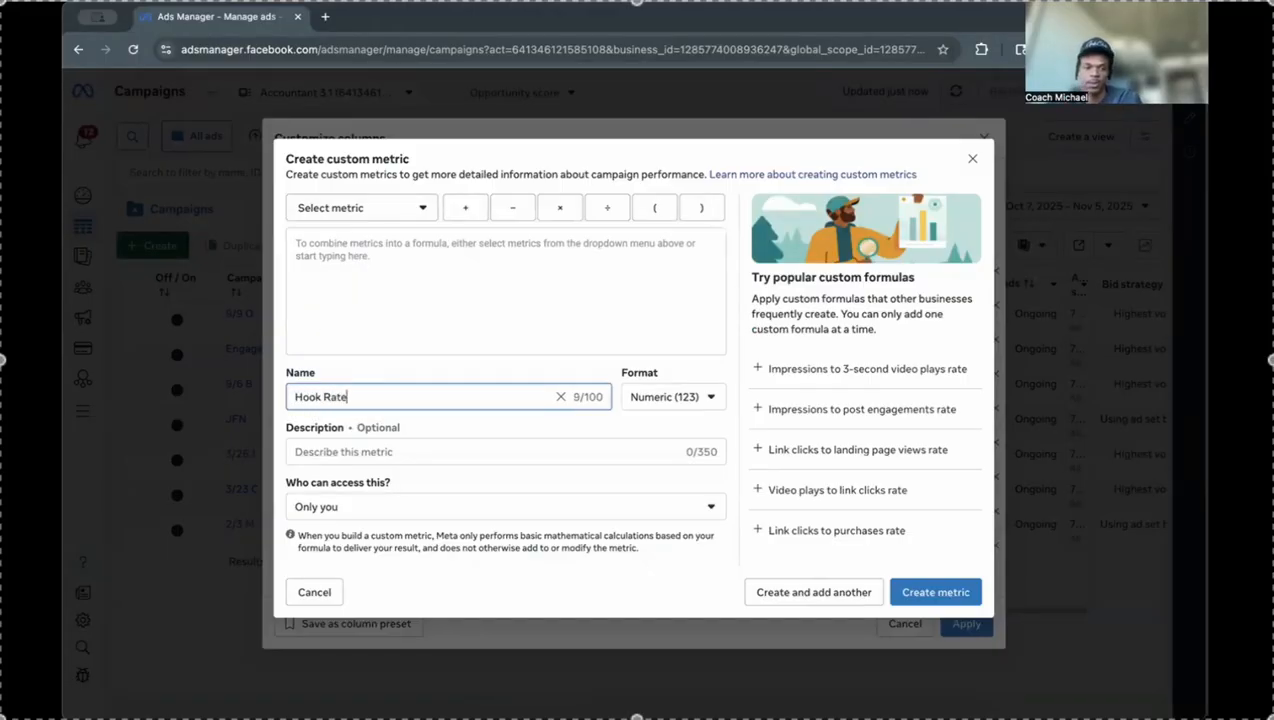
double_click(646, 373)
click(672, 396)
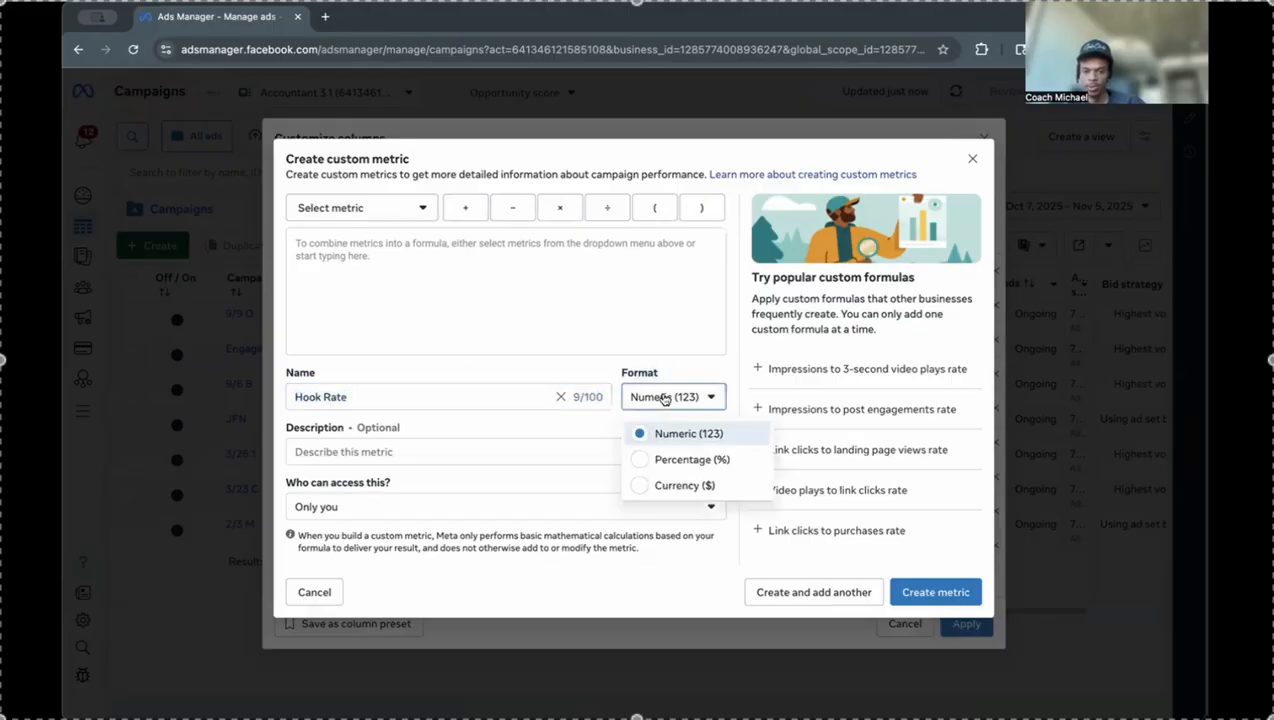
click(668, 462)
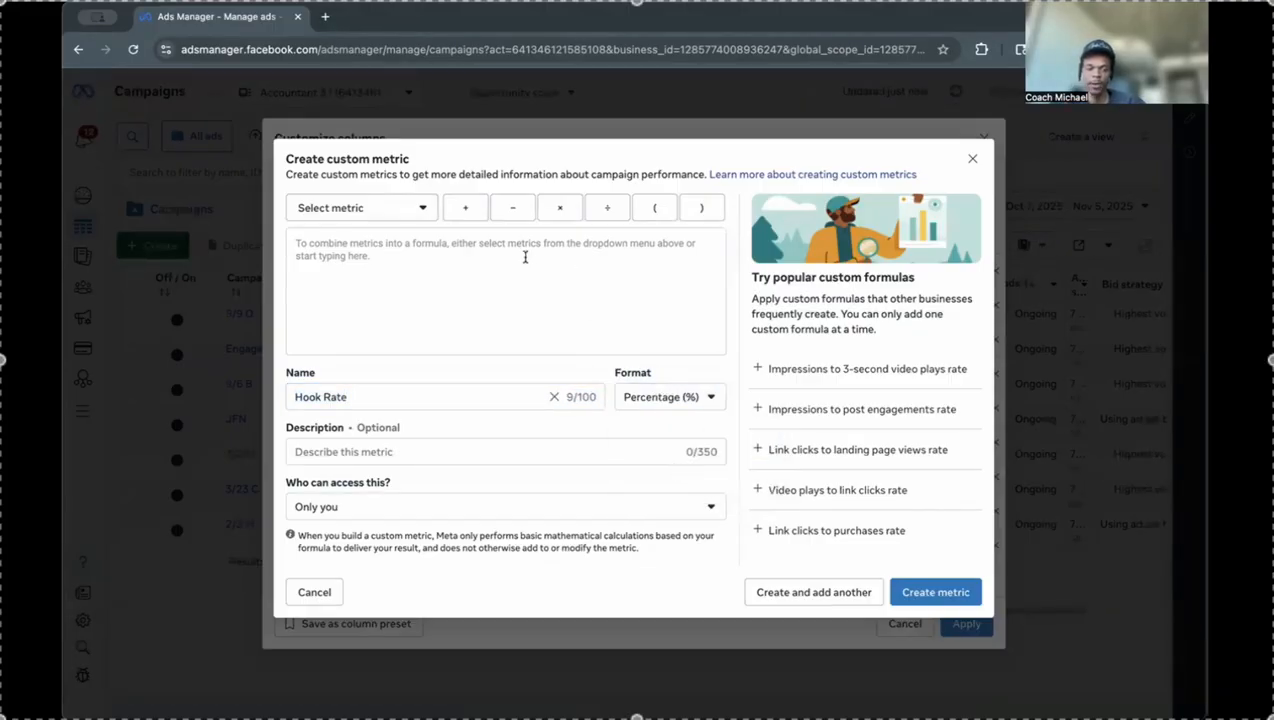
Step: Build the Hook Rate formula as 3-second video plays ÷ Impressions
click(439, 248)
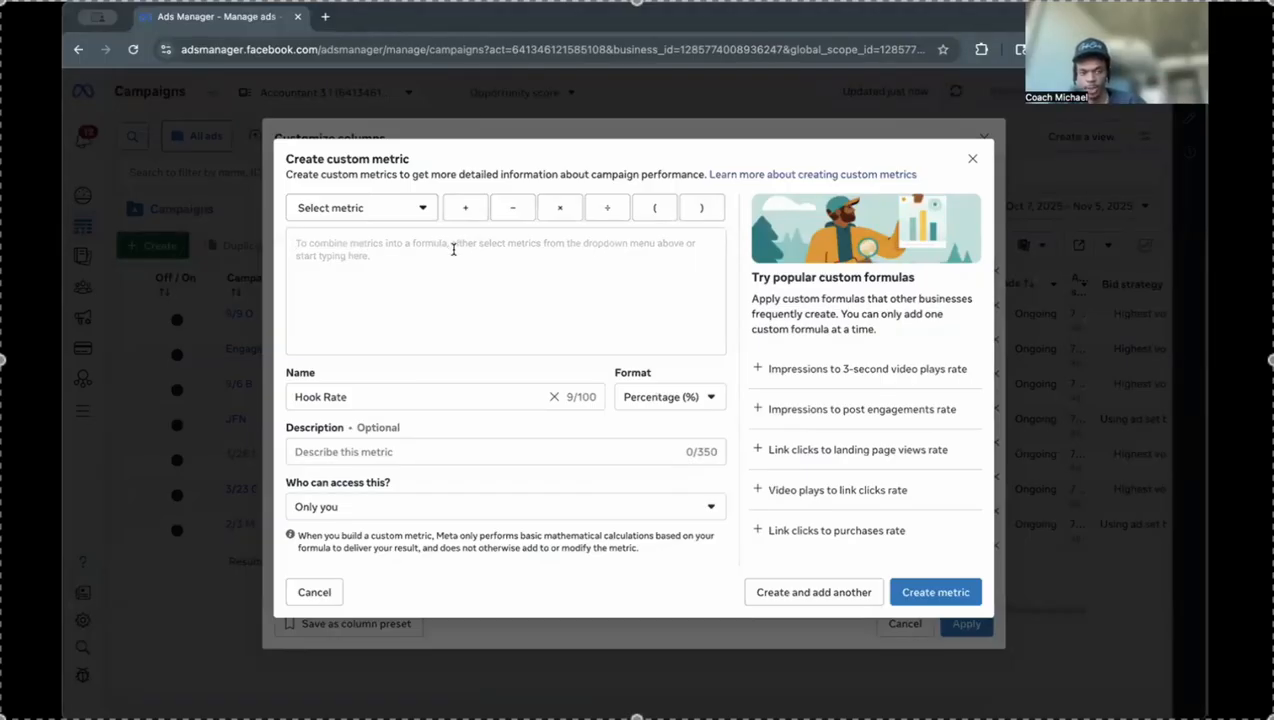
text(3)
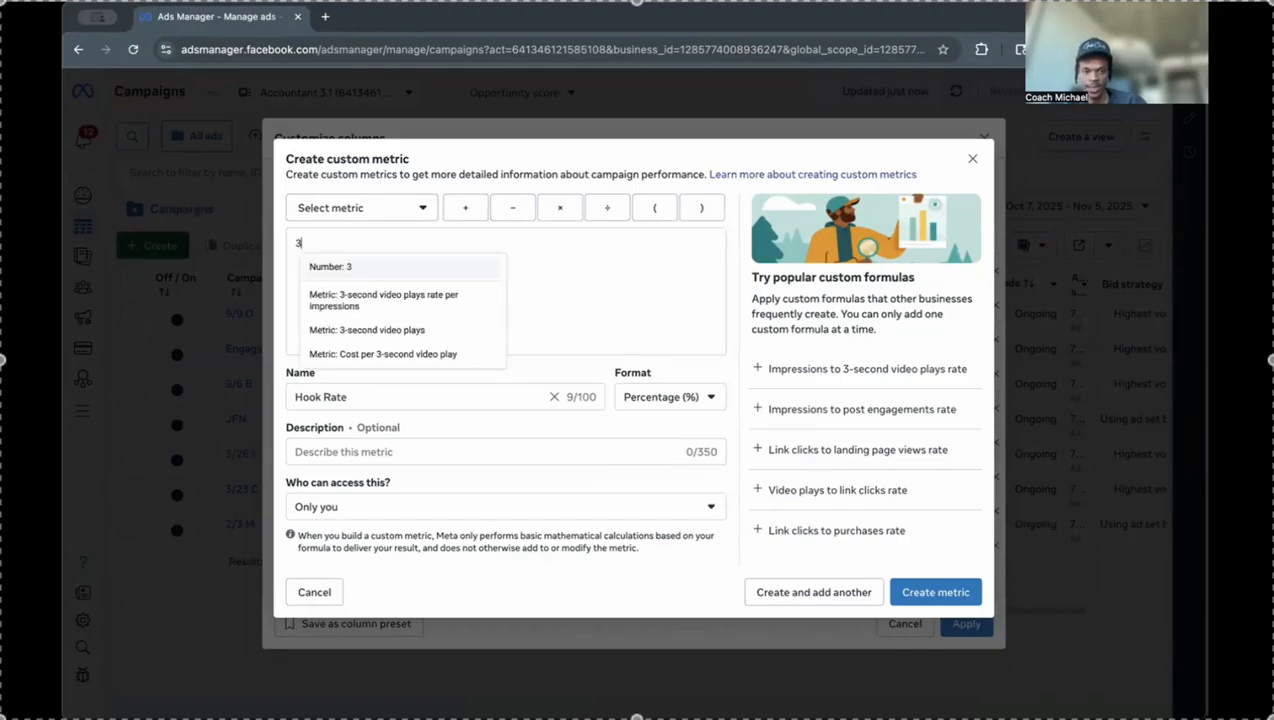
text(se)
key(BackSpace)
key(BackSpace)
text(s)
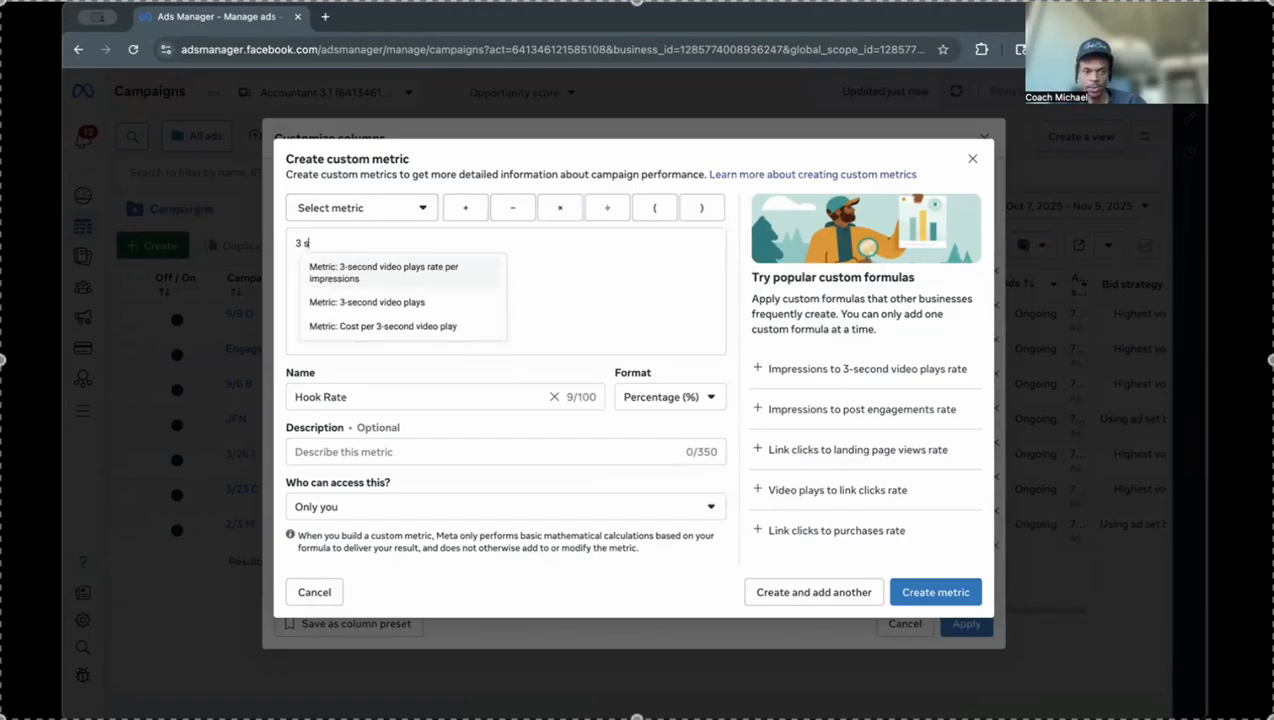
text(e)
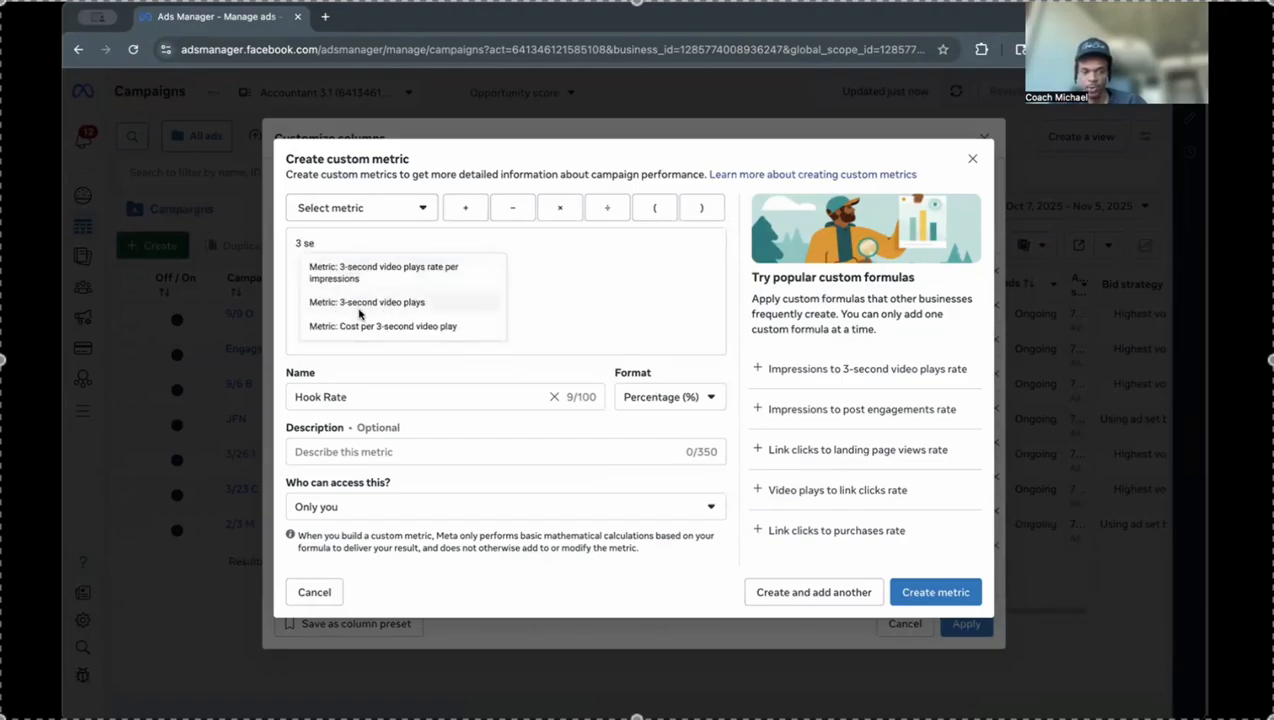
click(367, 304)
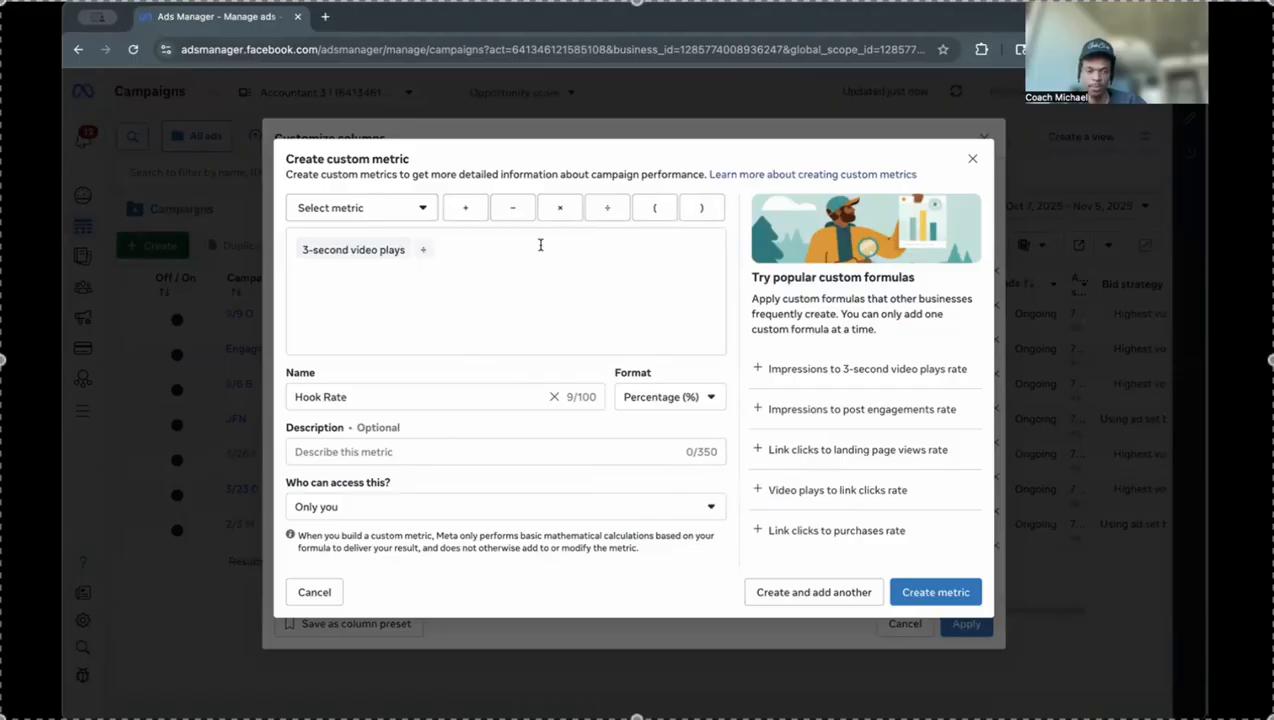
text(Impre)
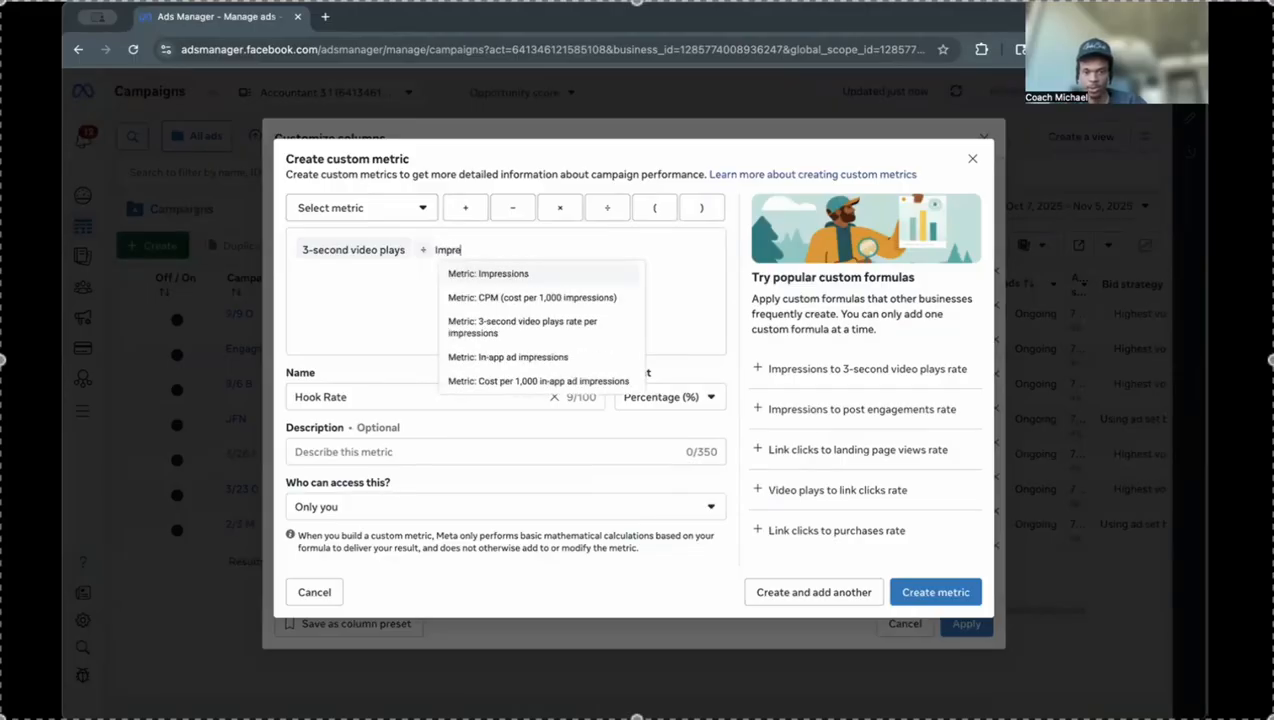
click(487, 274)
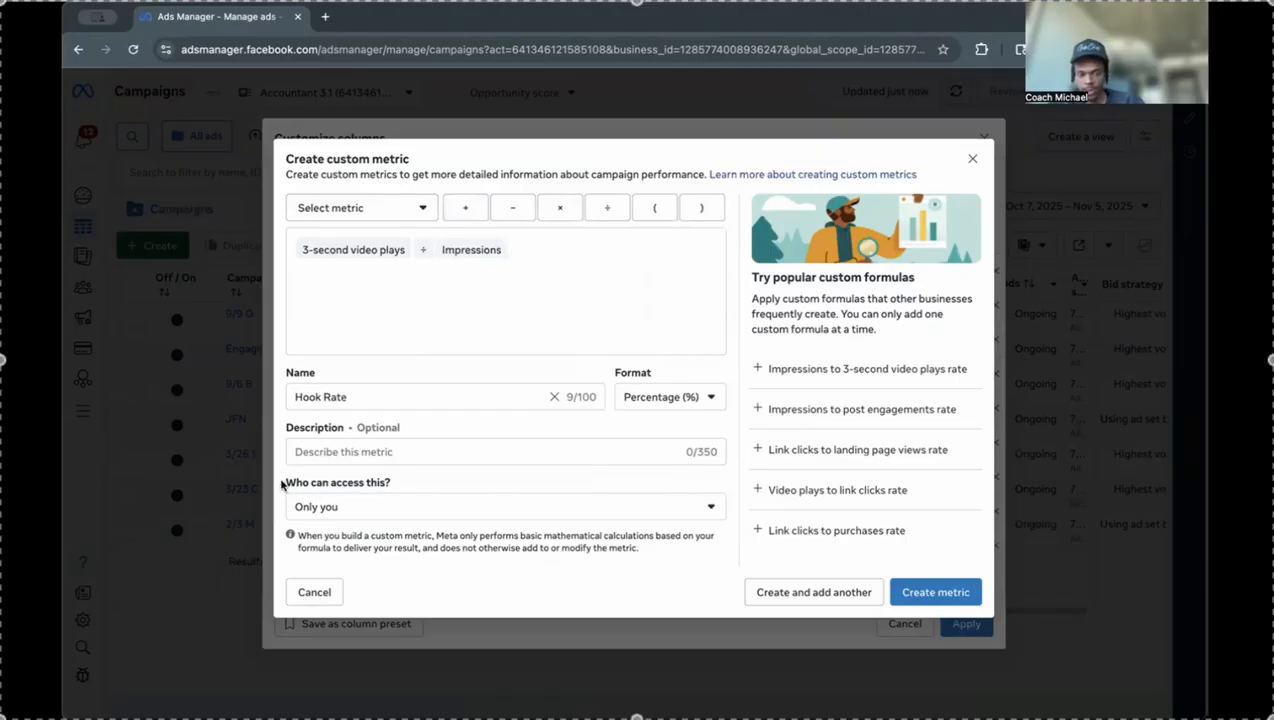
Step: Give everyone with access to this Business access to Hook Rate, and create it while continuing to another metric
drag(284, 484, 405, 487)
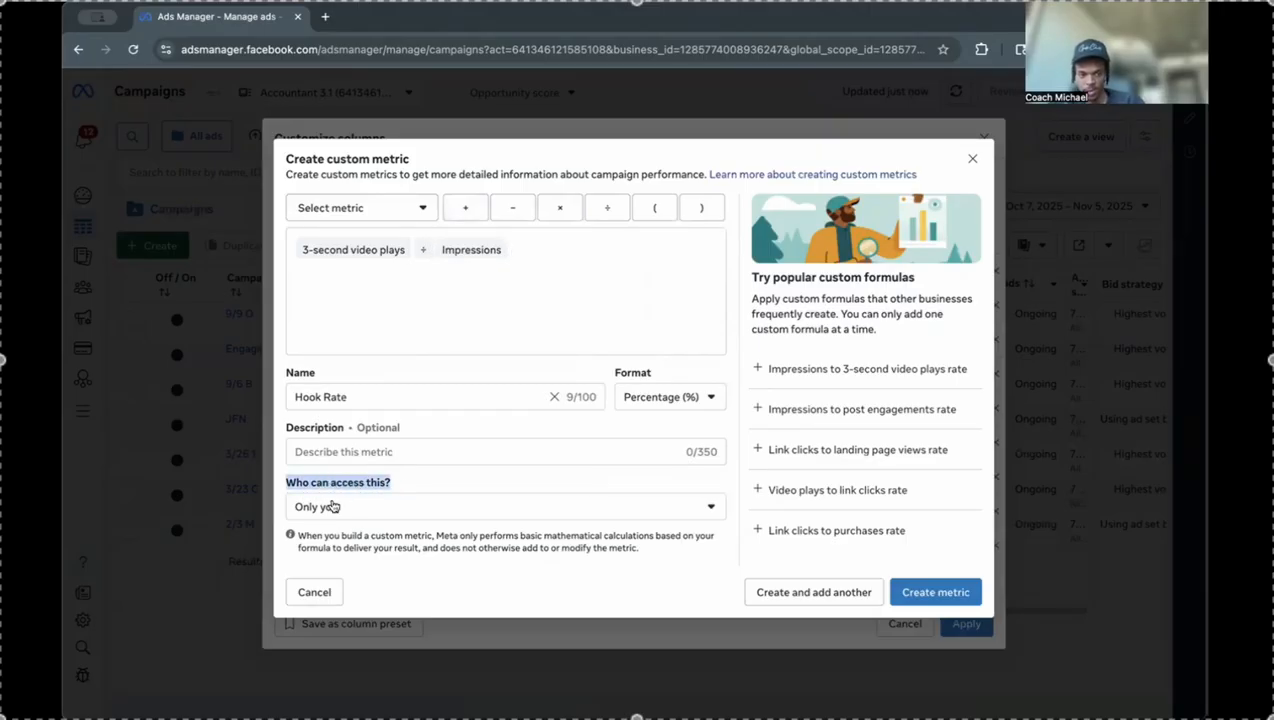
click(361, 510)
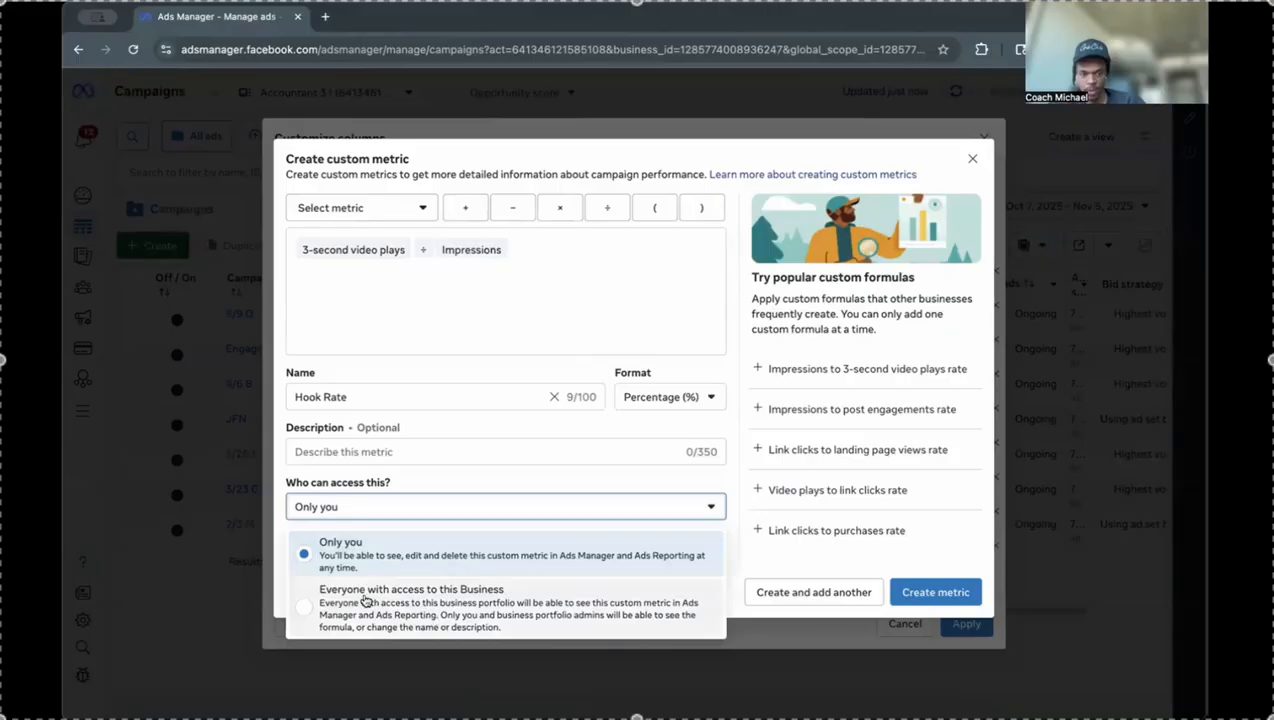
click(425, 604)
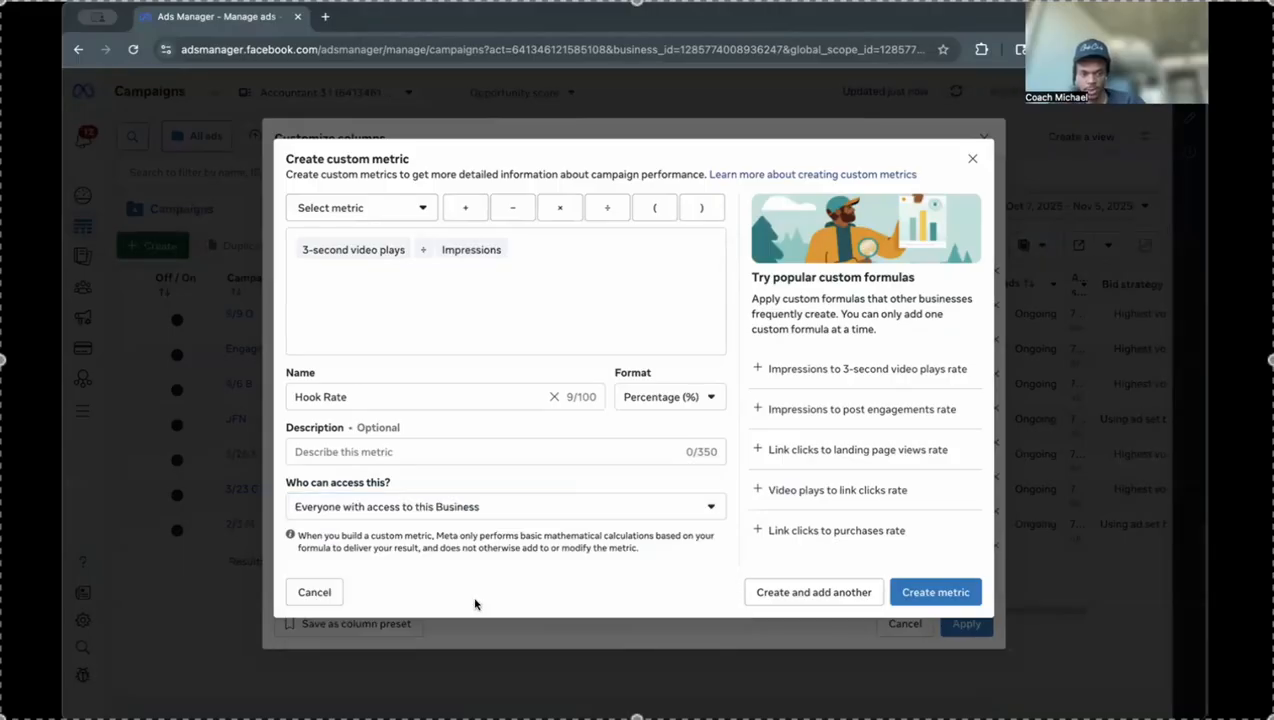
click(814, 593)
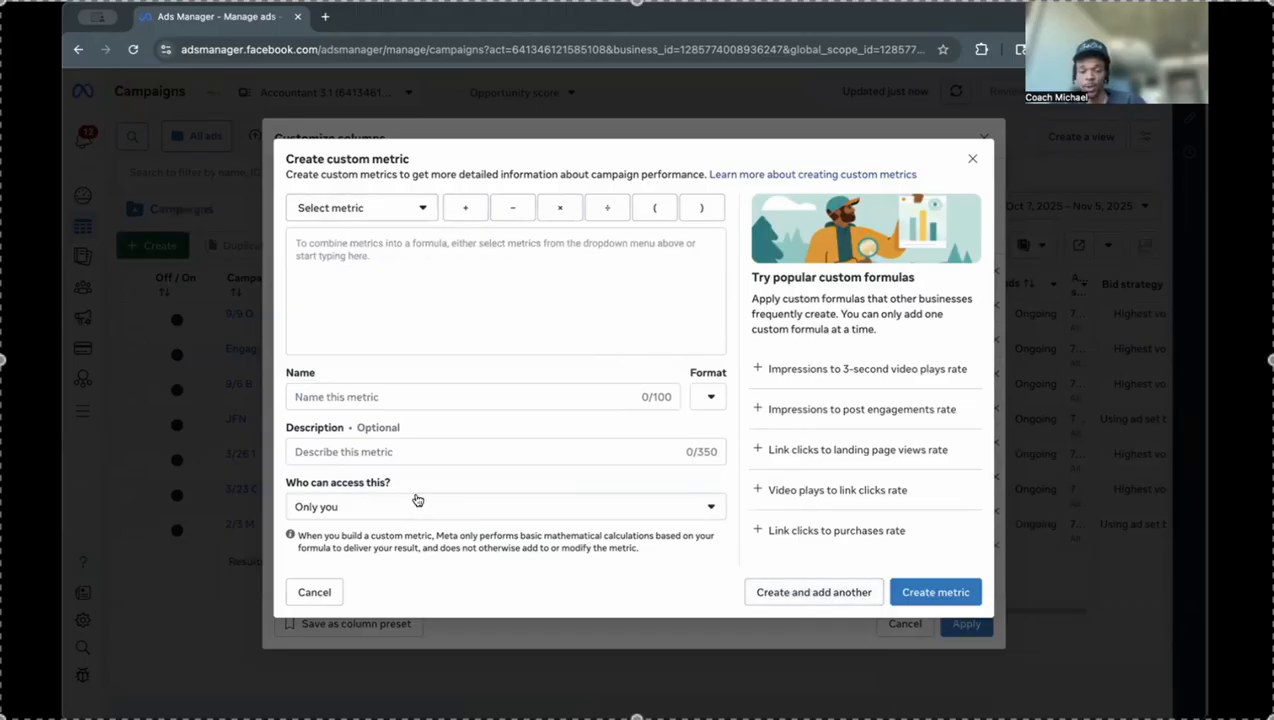
Step: Name the second custom metric "Hold Rate" and set its format to Percentage (%)
click(346, 397)
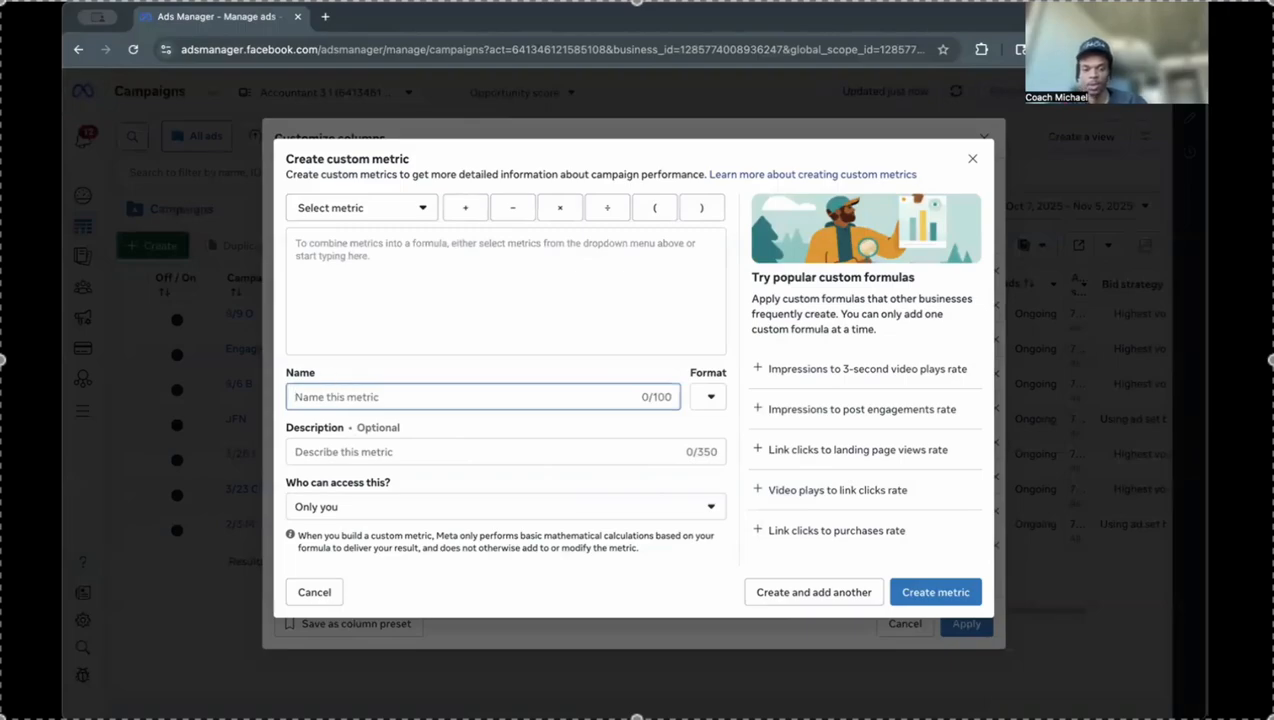
text(Hold Rate)
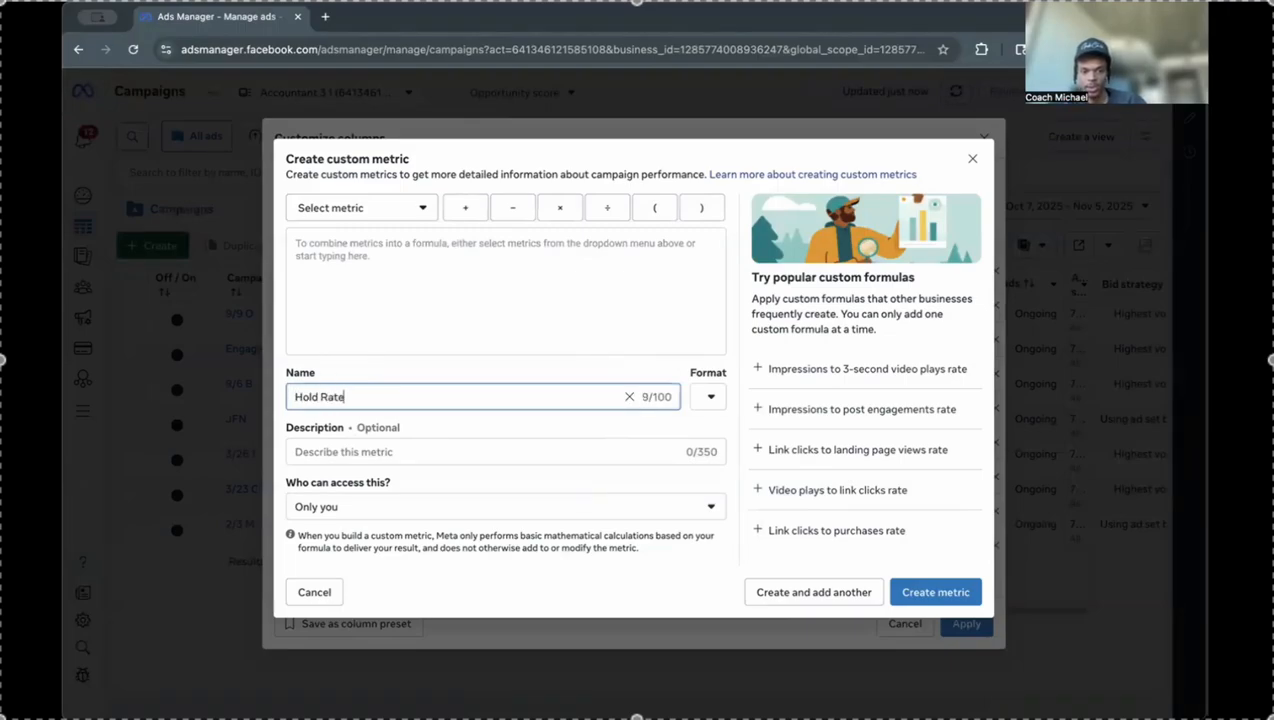
click(709, 397)
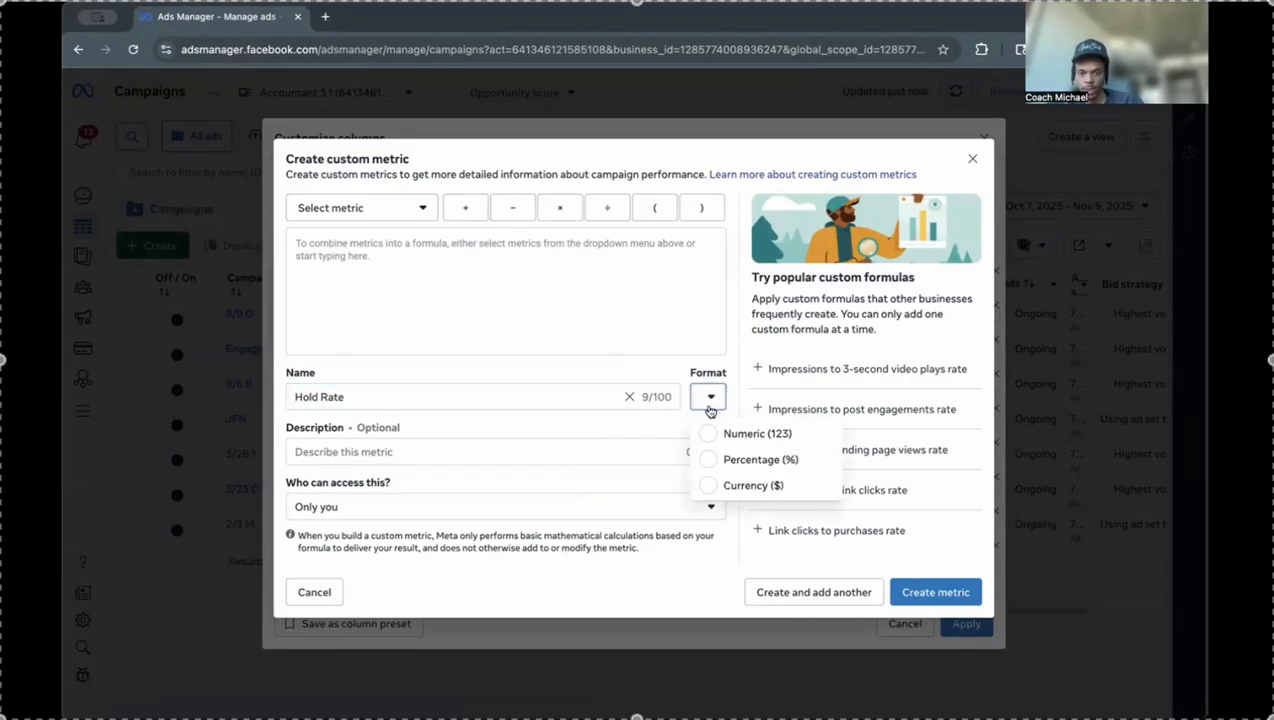
click(716, 462)
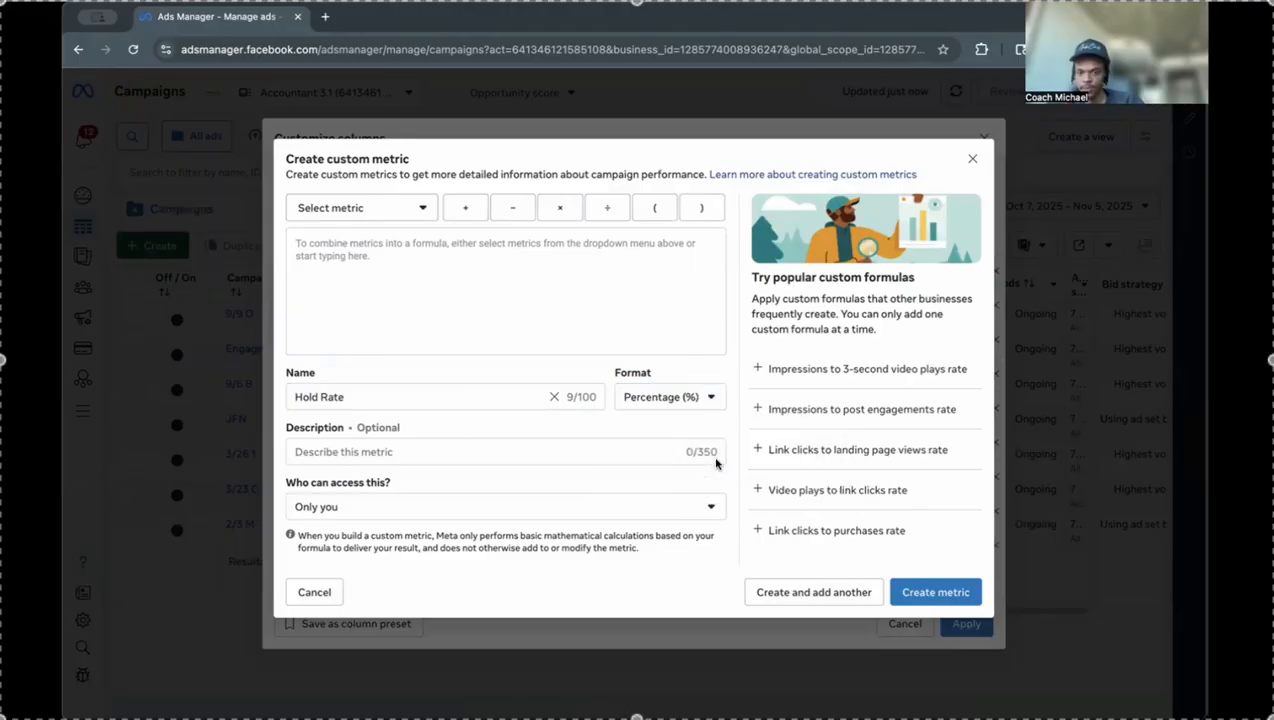
Step: Build the Hold Rate formula as ThruPlays ÷ Impressions
click(362, 281)
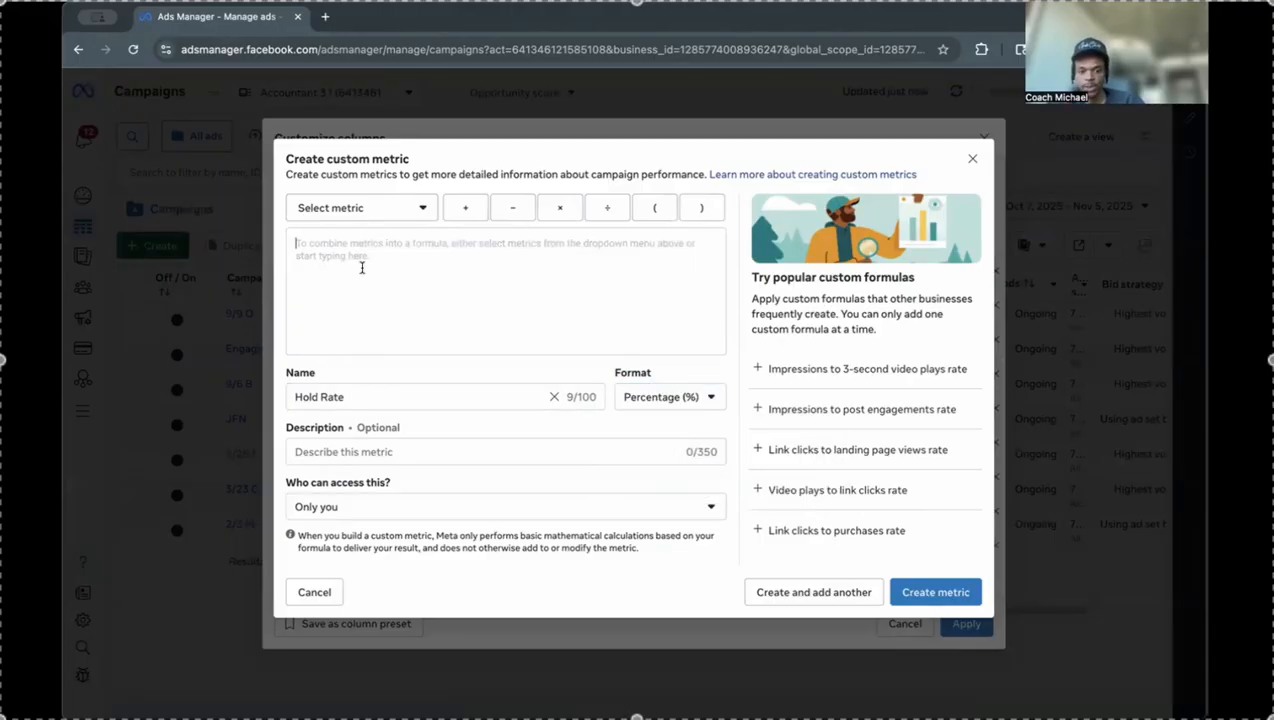
text(thru)
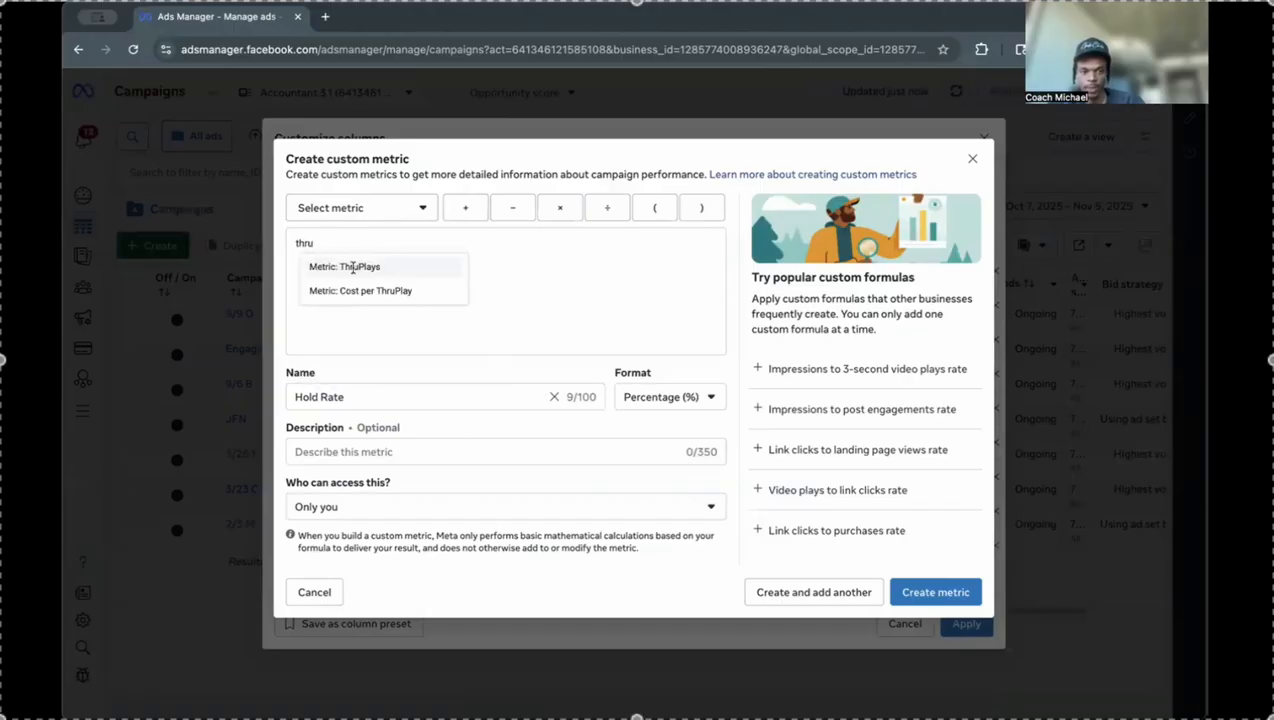
click(352, 267)
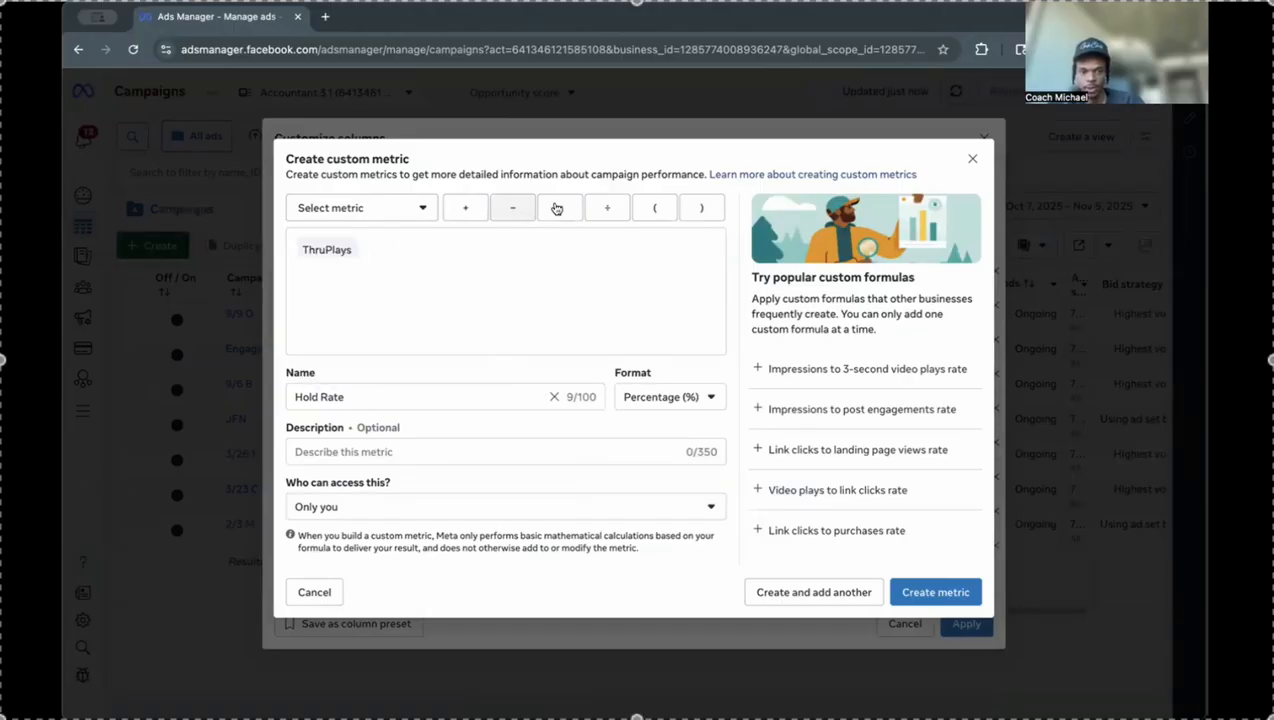
click(602, 208)
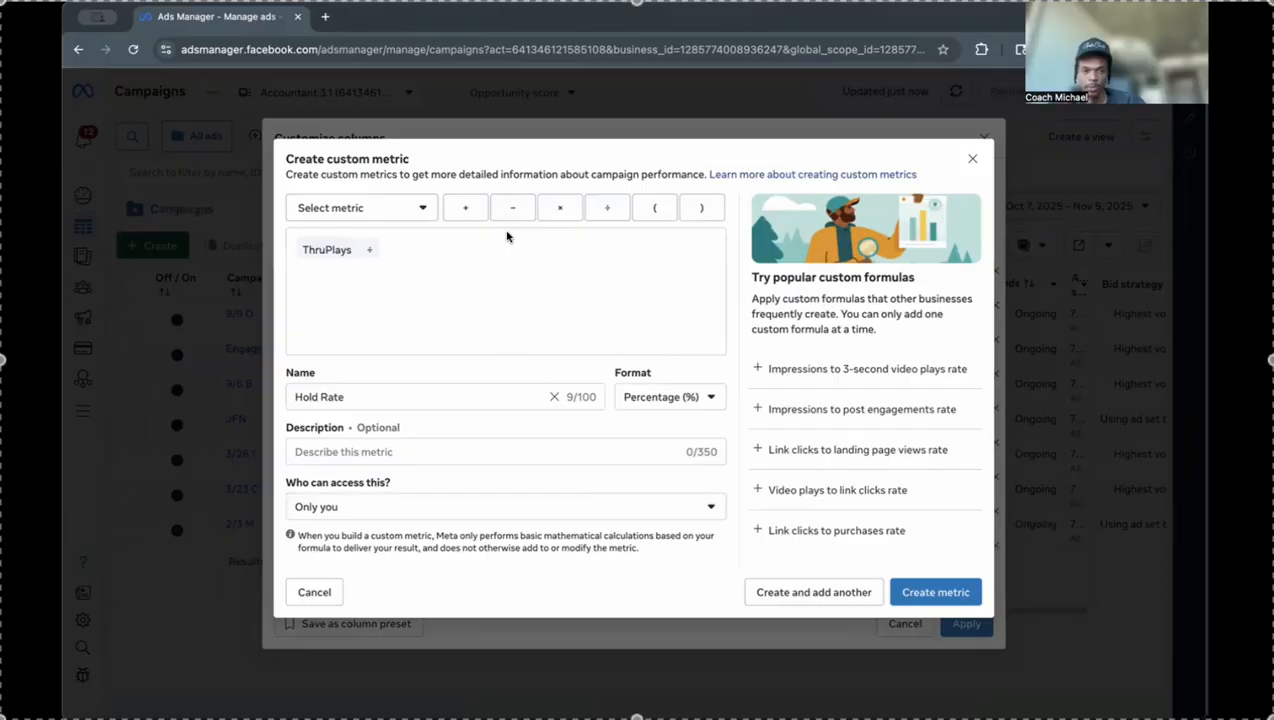
text(impres)
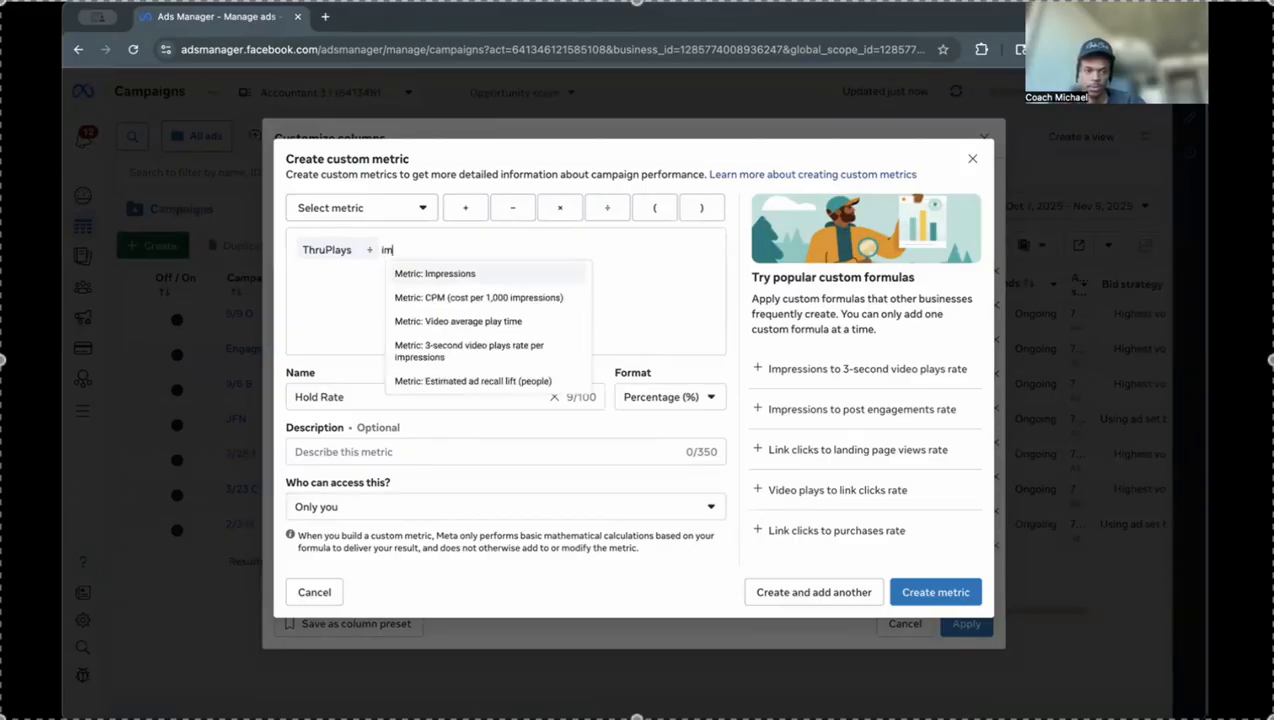
click(399, 274)
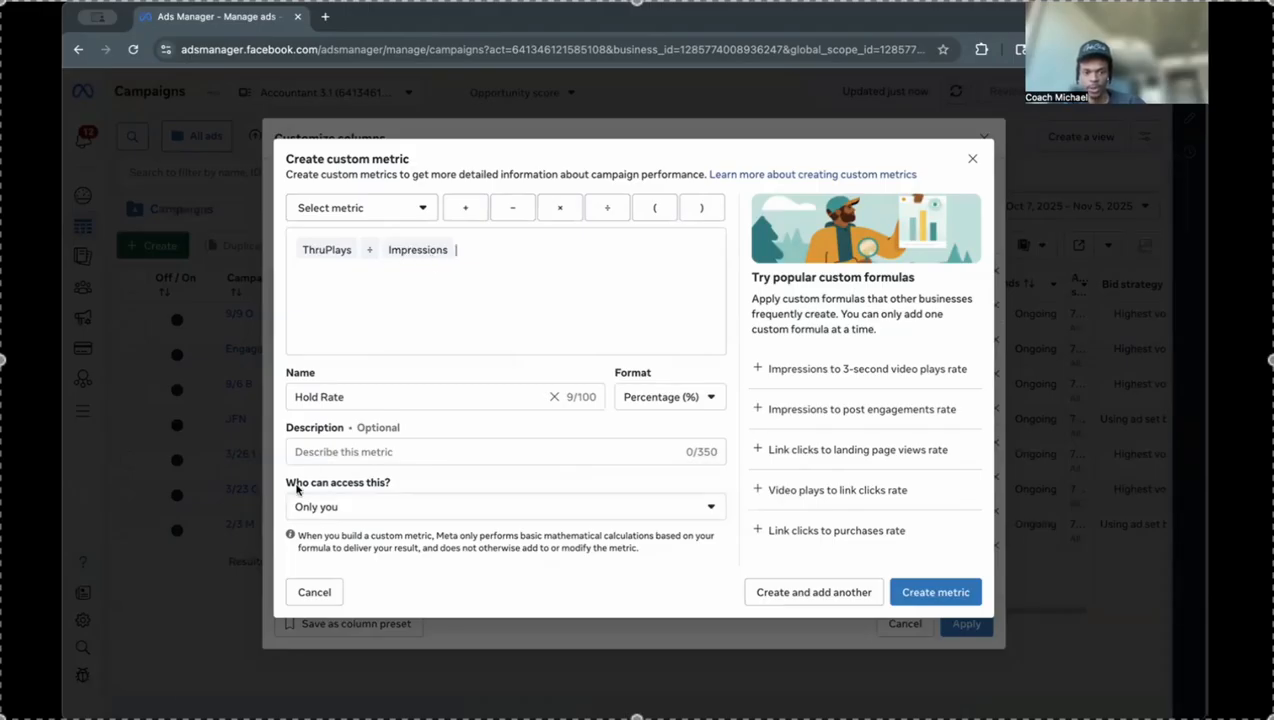
Step: Share Hold Rate with everyone with access to this Business, and create it while continuing to another metric
drag(302, 484, 392, 485)
click(358, 505)
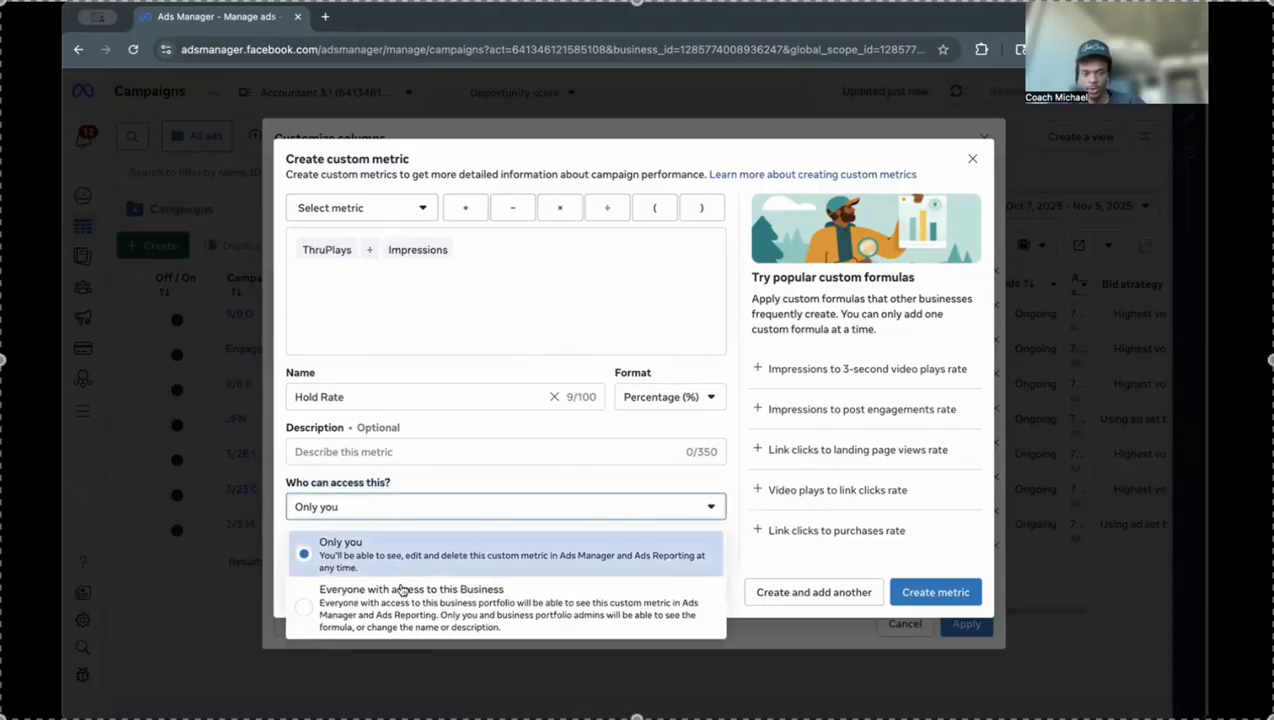
click(409, 596)
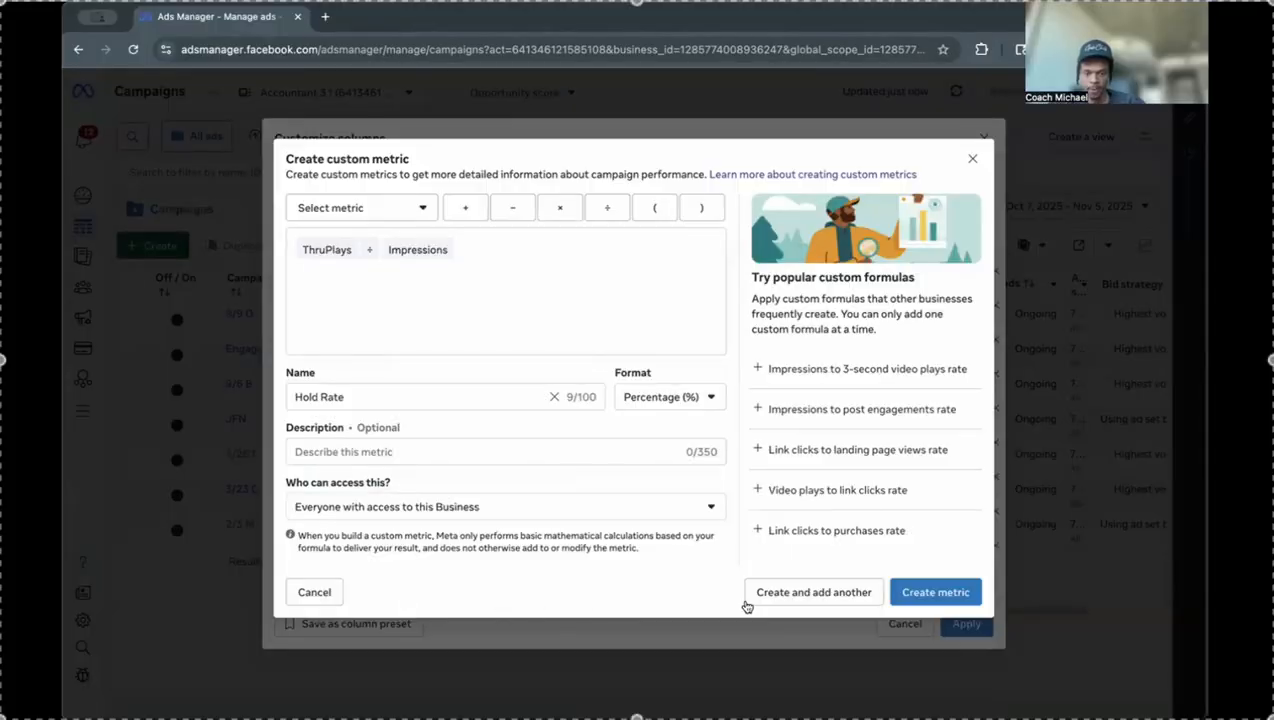
click(814, 594)
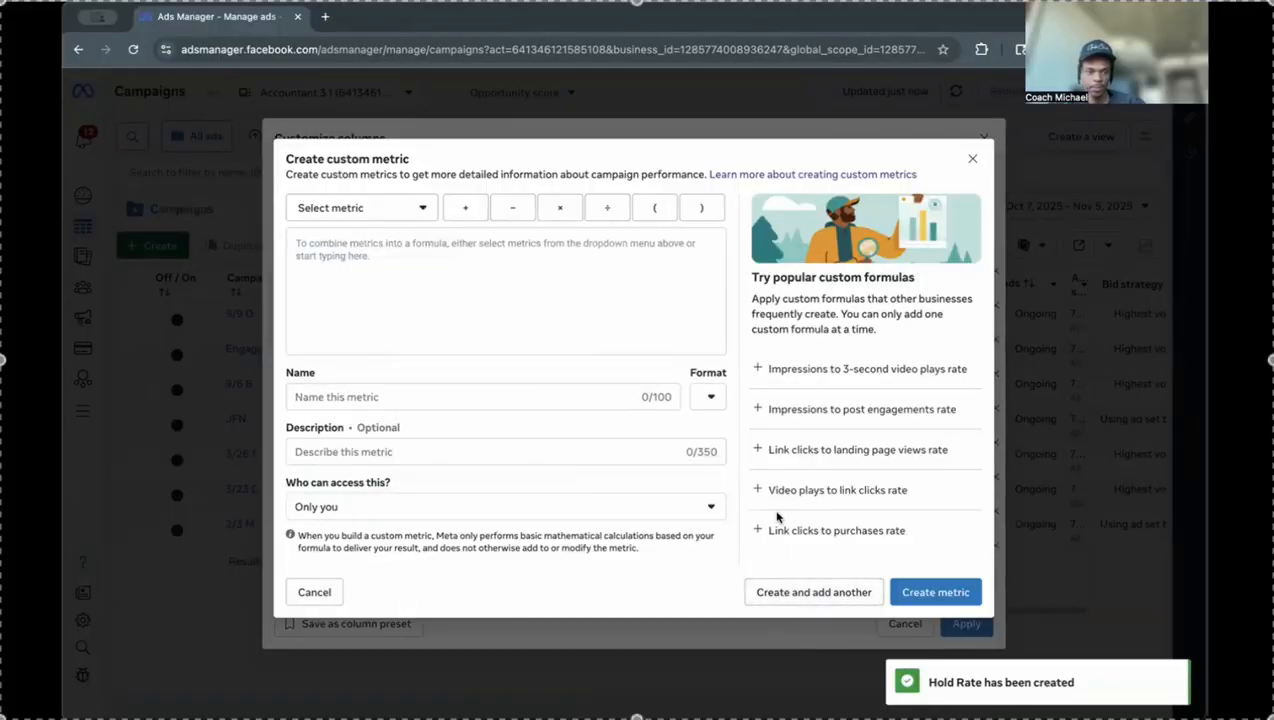
Step: Name the third custom metric "CVR (Conversion Rate)" and set its format to Percentage (%)
click(372, 395)
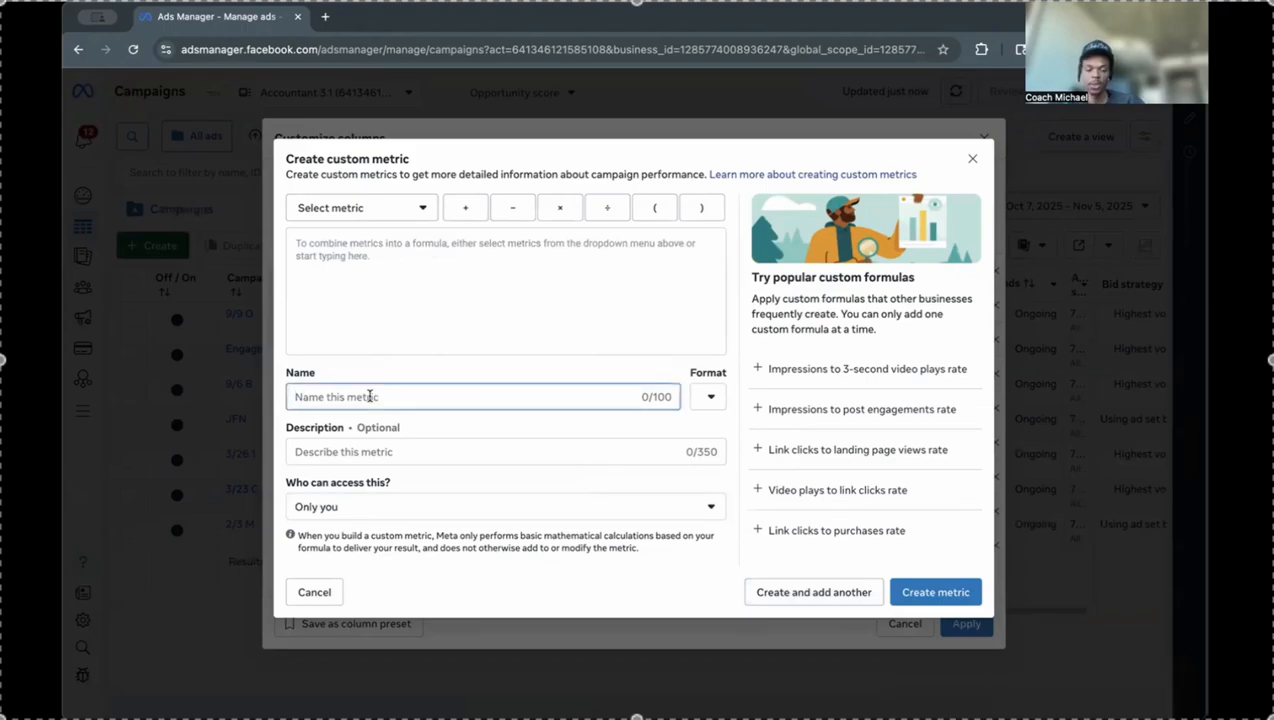
text(C)
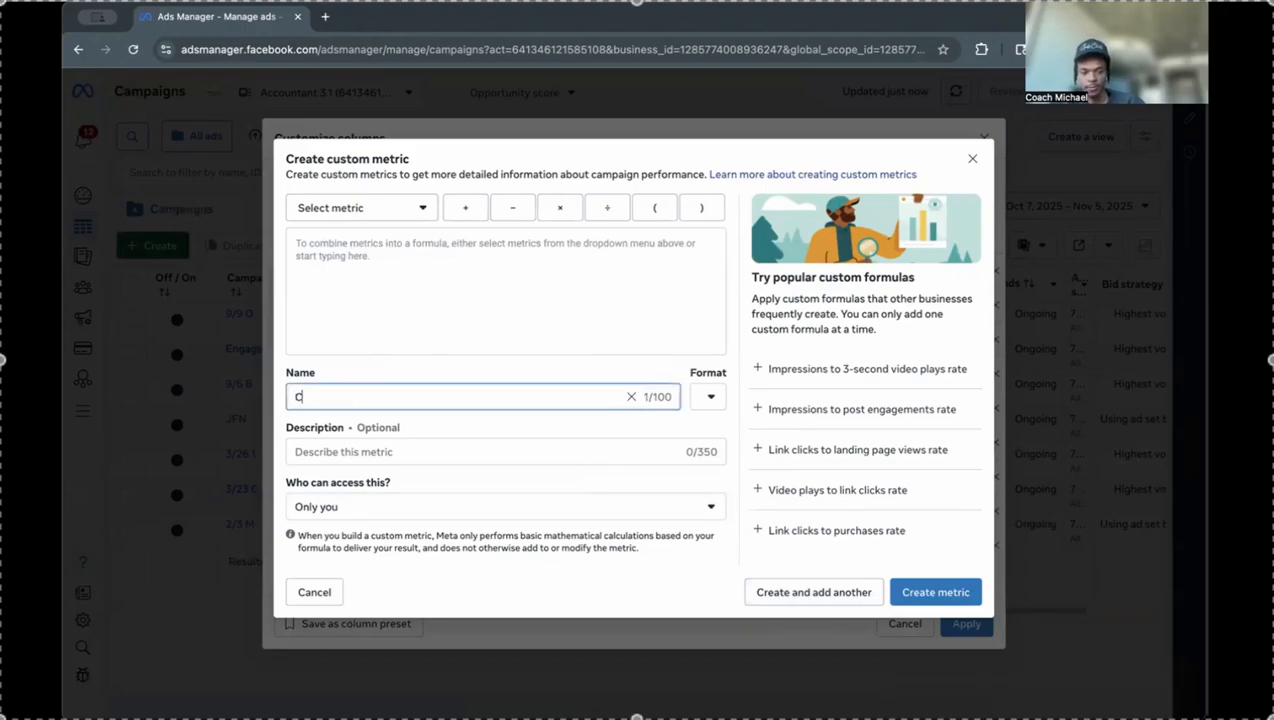
text(VR (C)
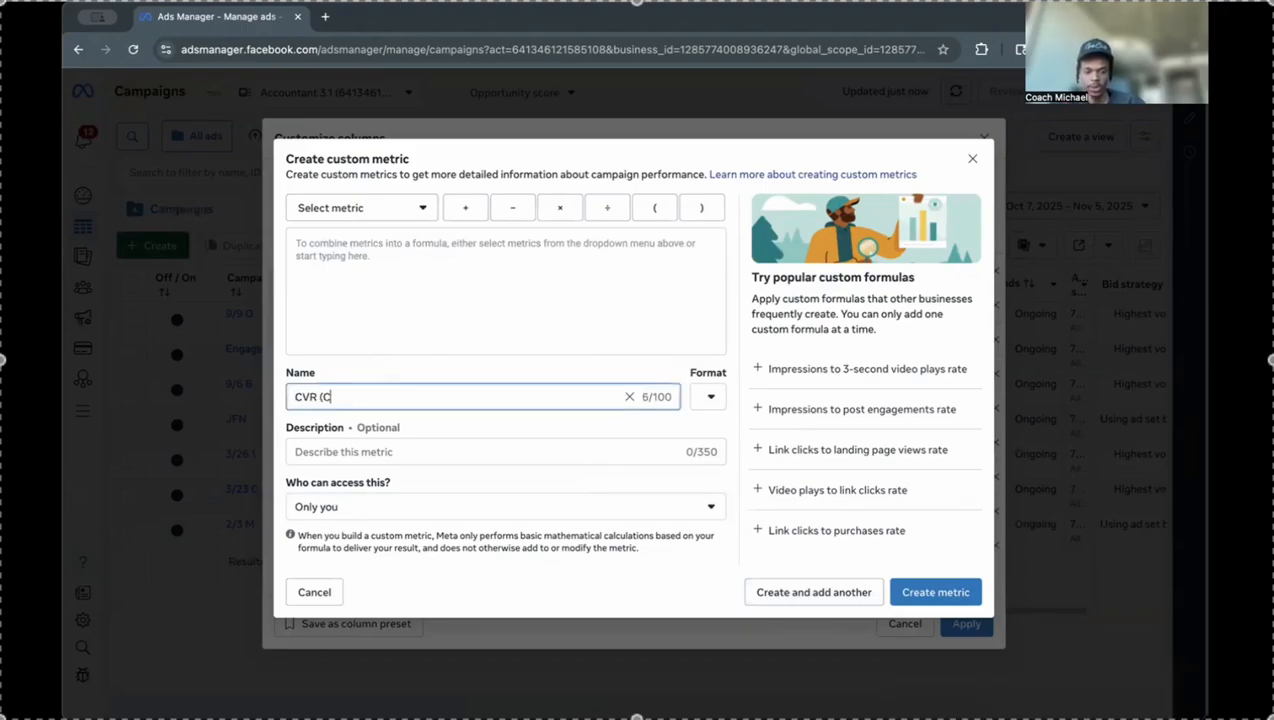
text(onversion Rate)
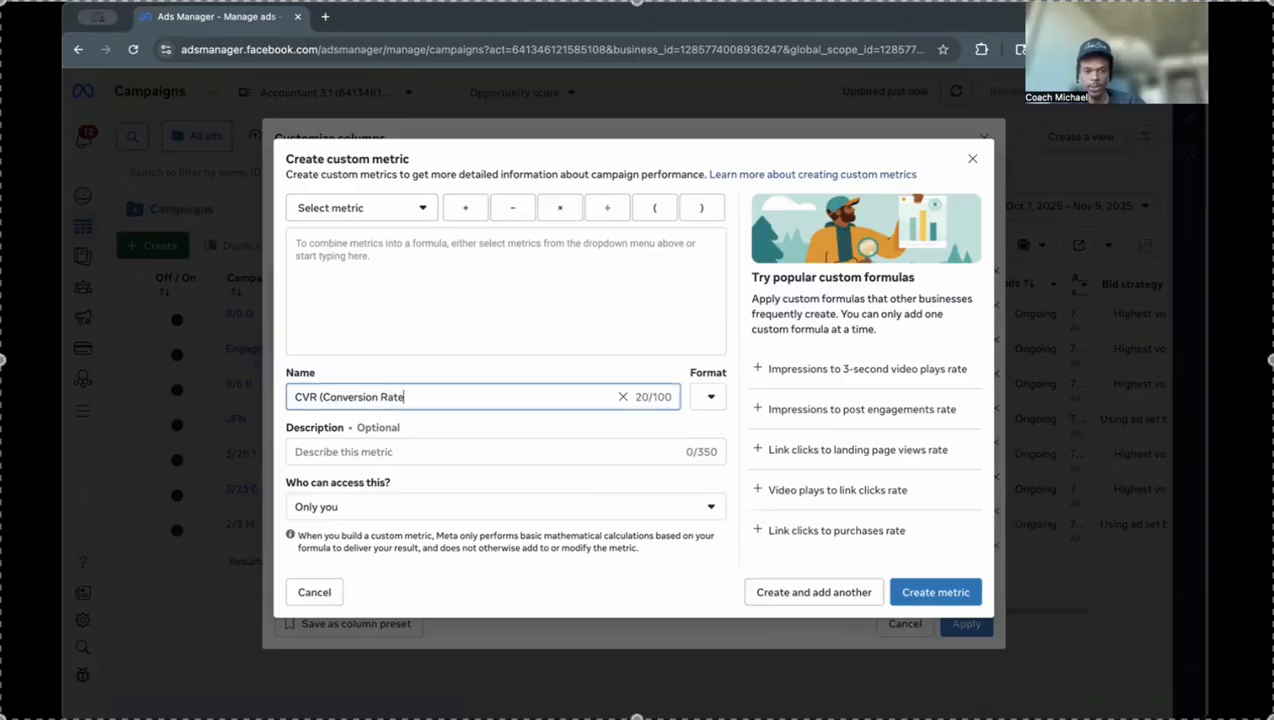
text())
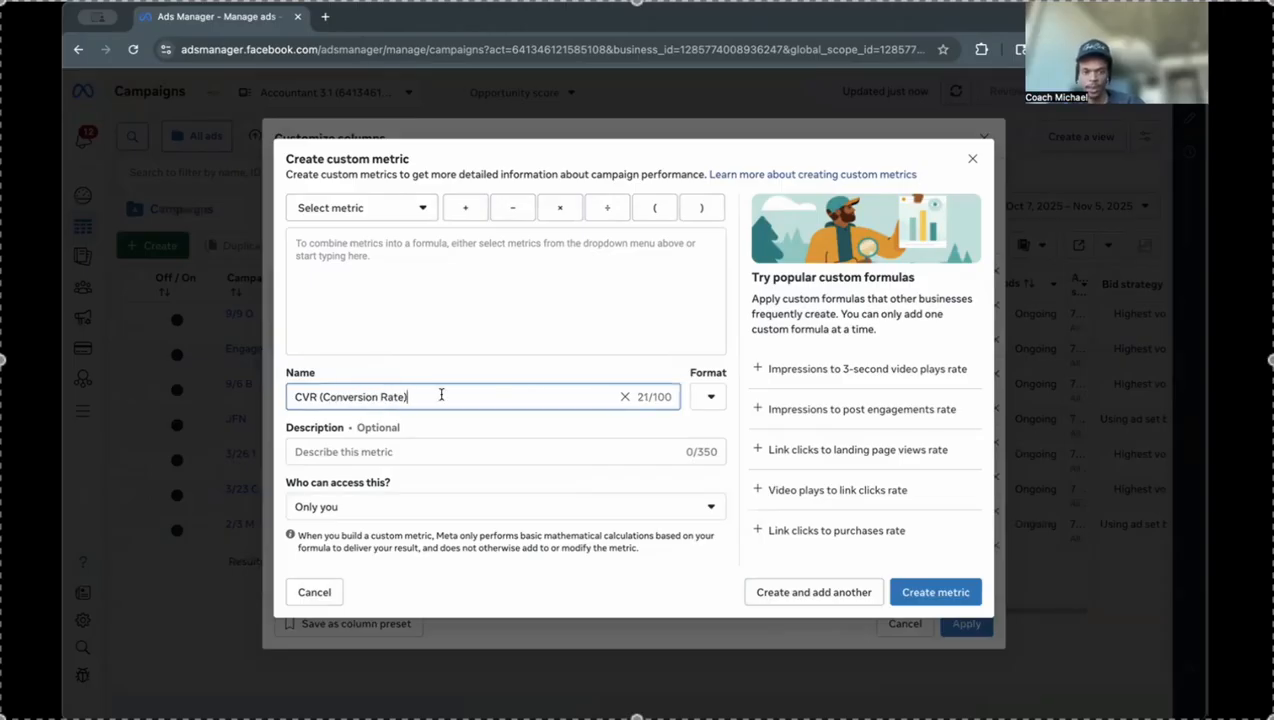
click(709, 398)
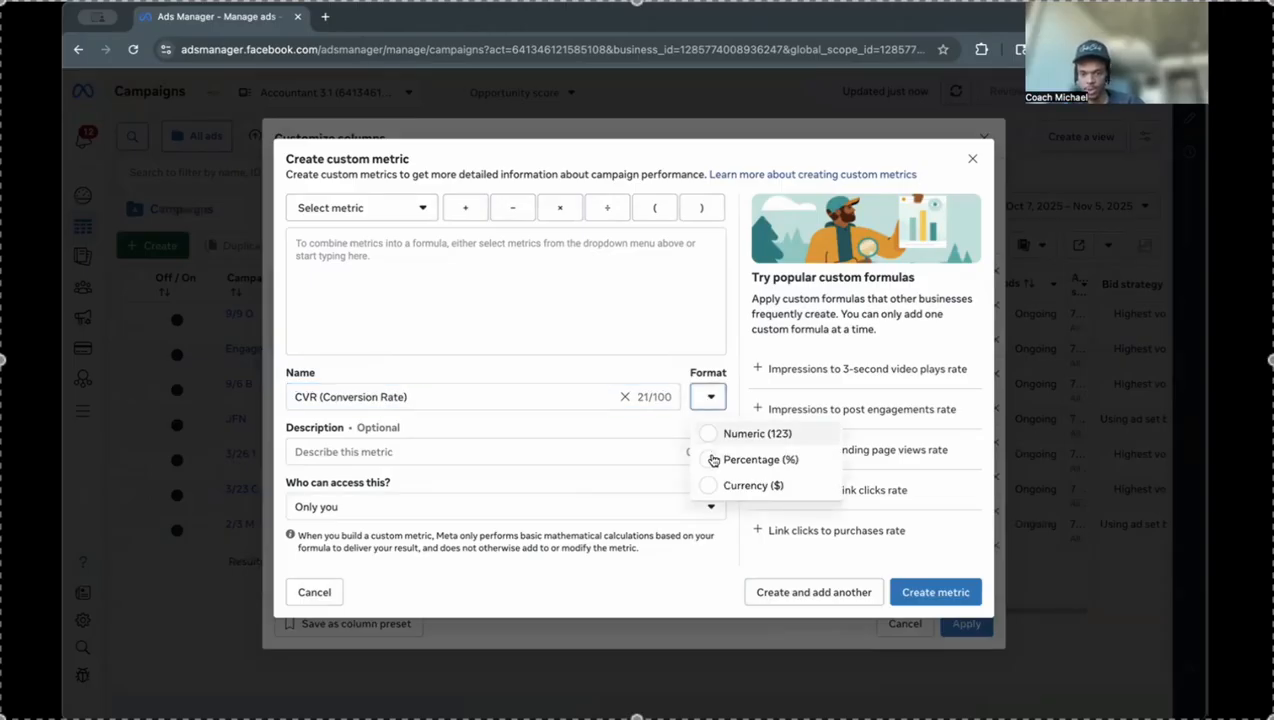
click(743, 460)
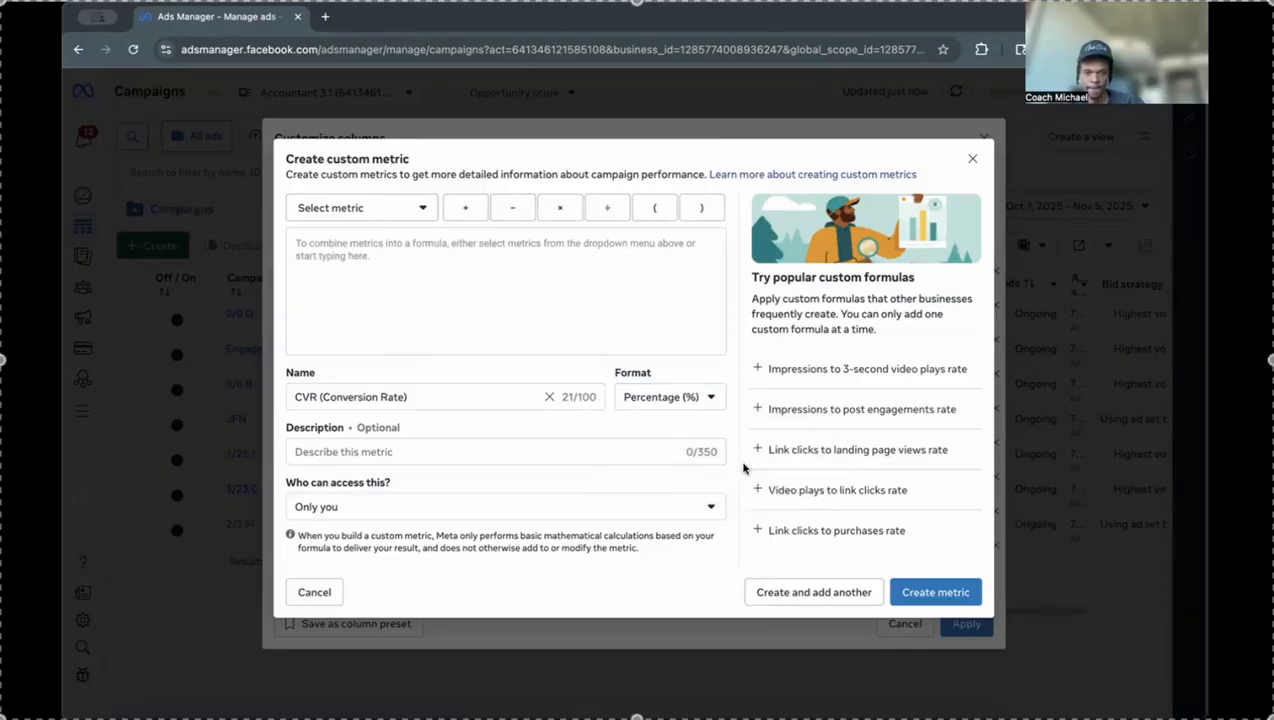
Step: Build the CVR (Conversion Rate) formula as Purchases ÷ Landing page views
click(398, 257)
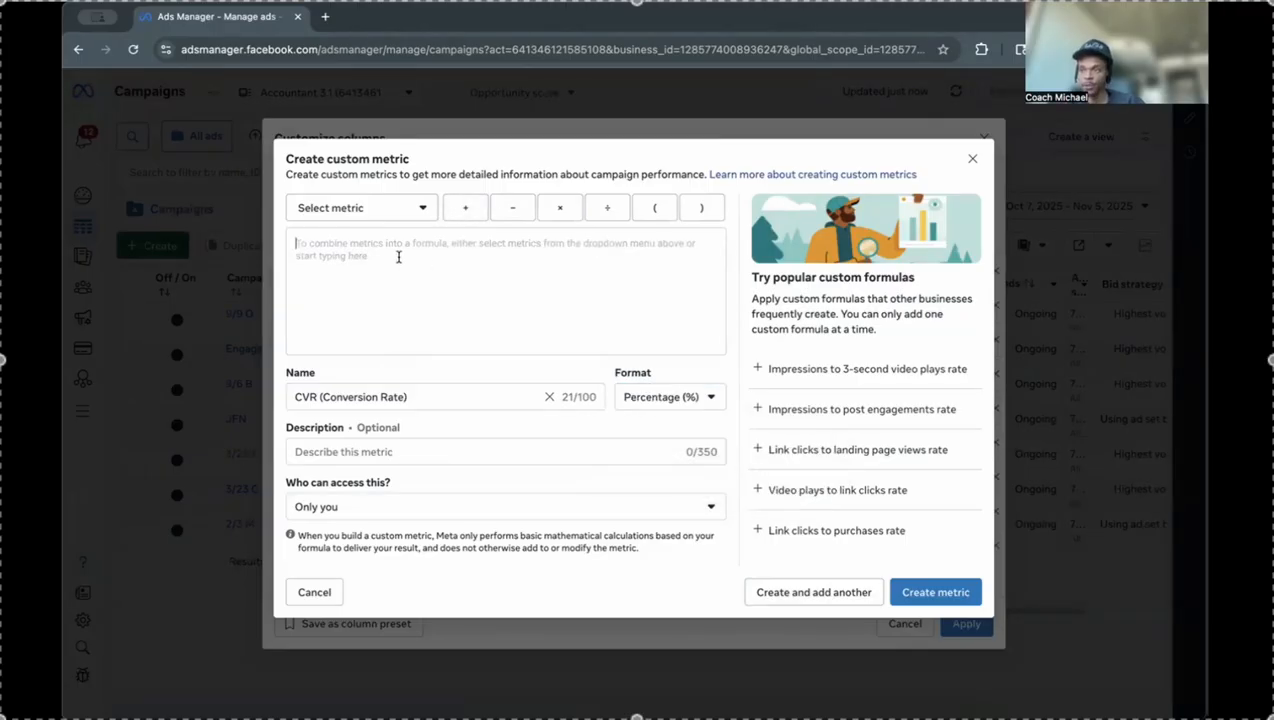
text(Pur)
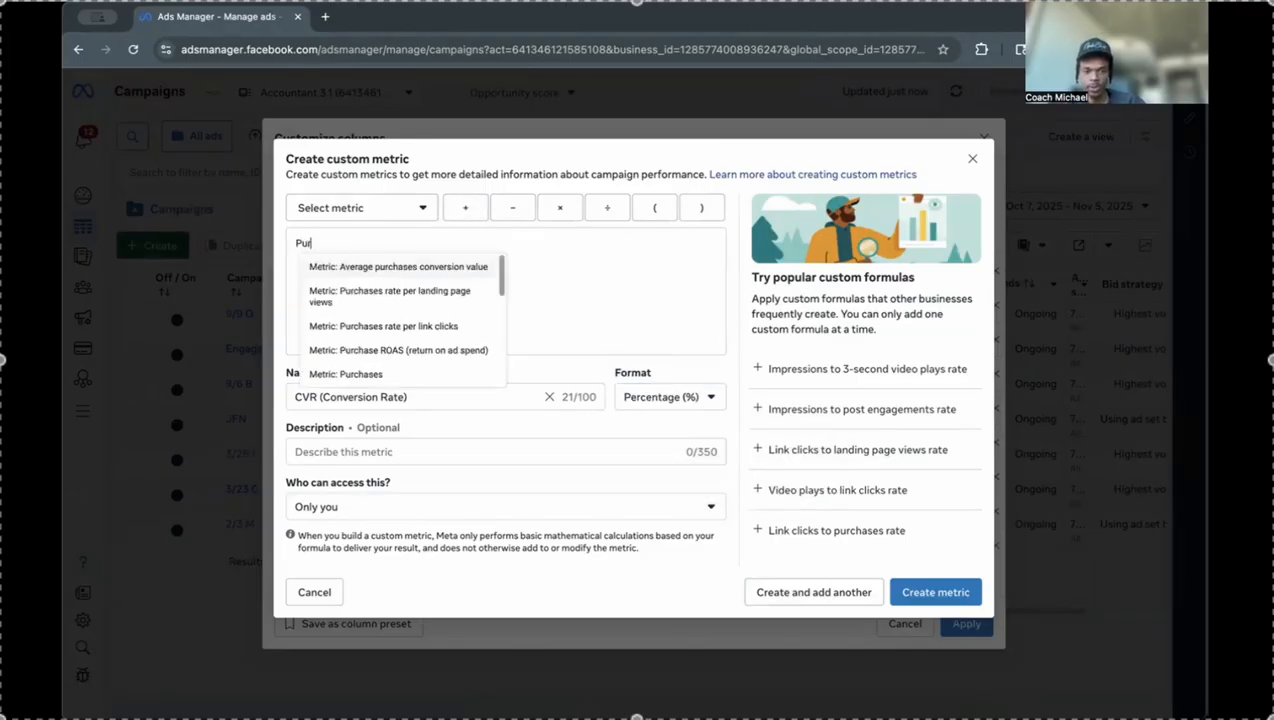
text(chase)
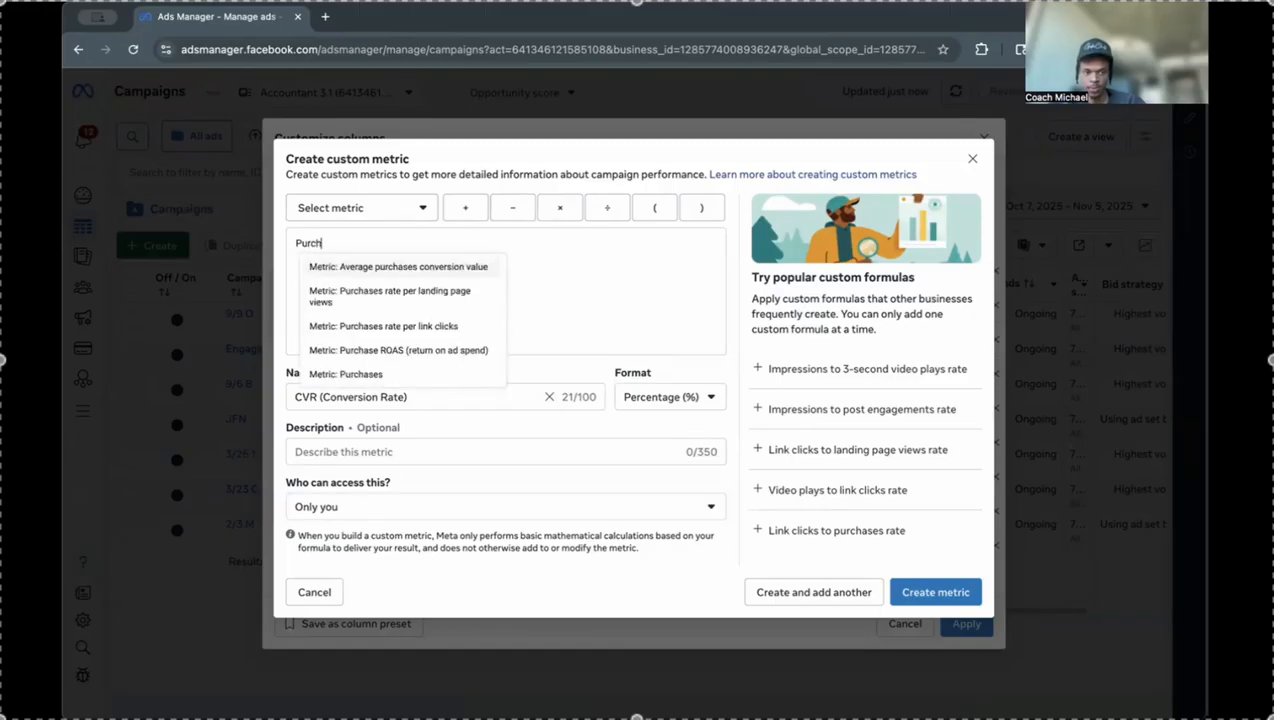
click(361, 378)
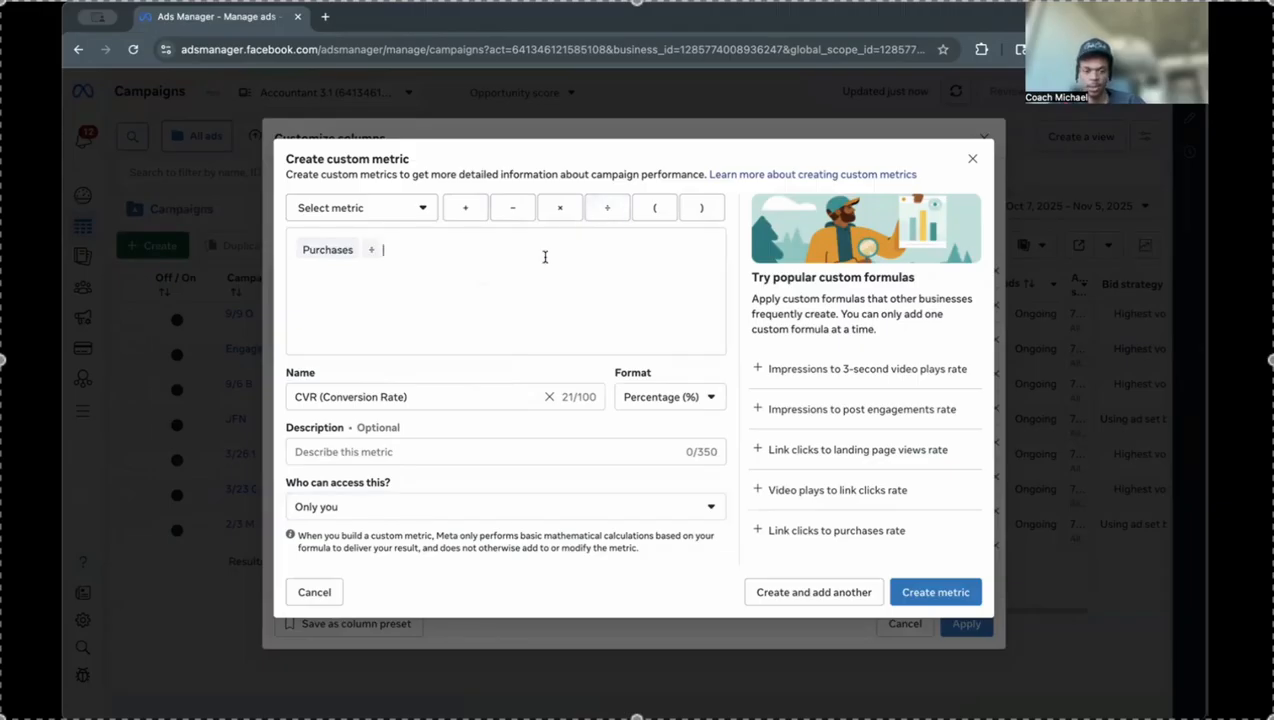
text(Landing)
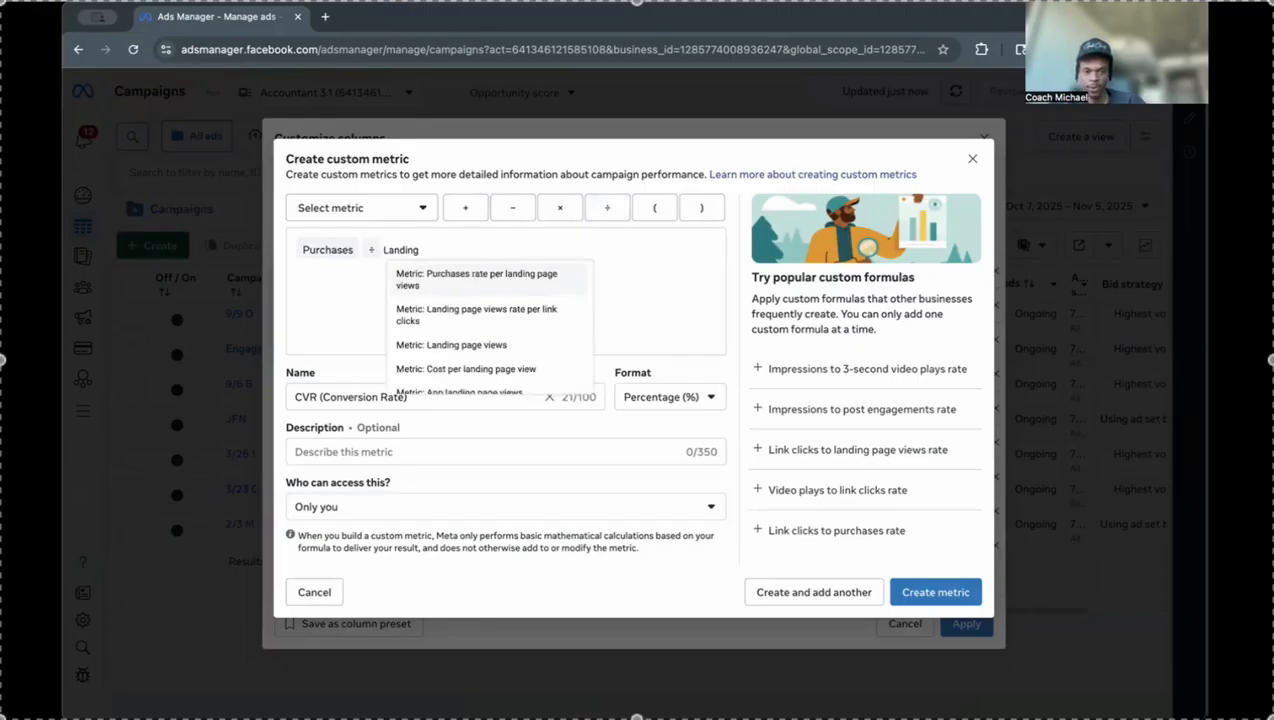
click(472, 350)
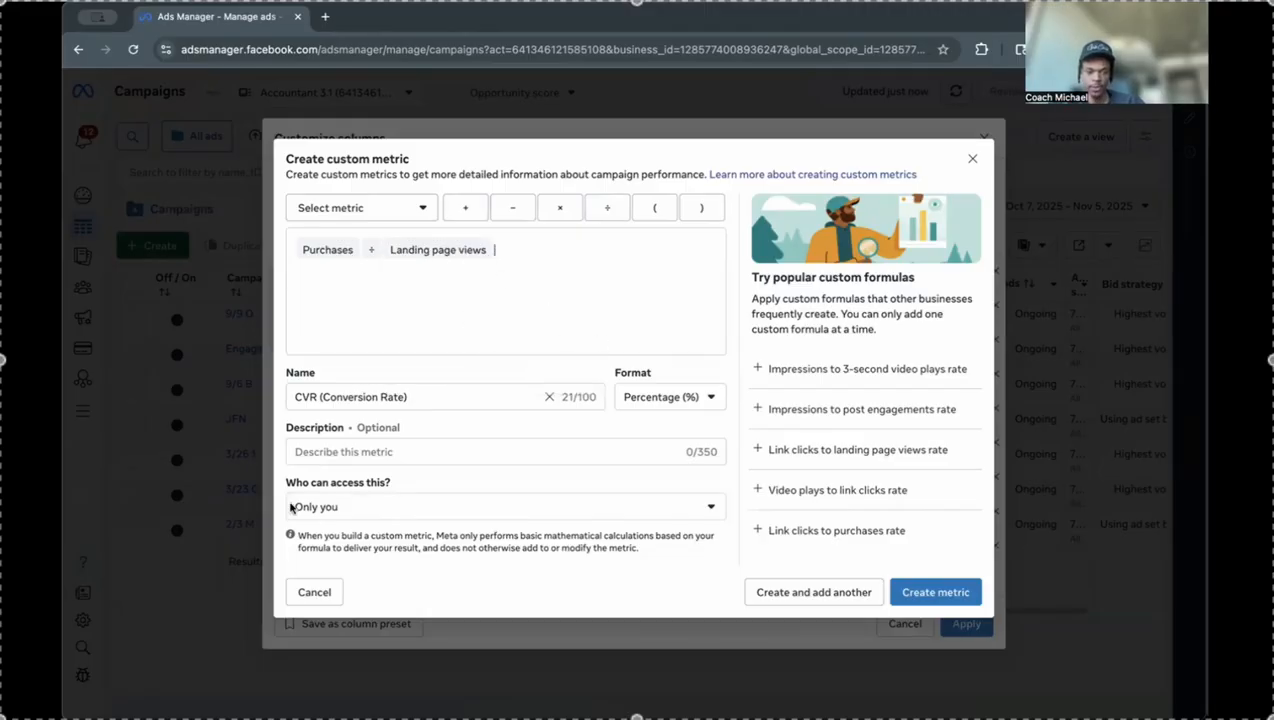
Step: Share CVR (Conversion Rate) with everyone with access to this Business, and create the metric
drag(310, 486, 425, 496)
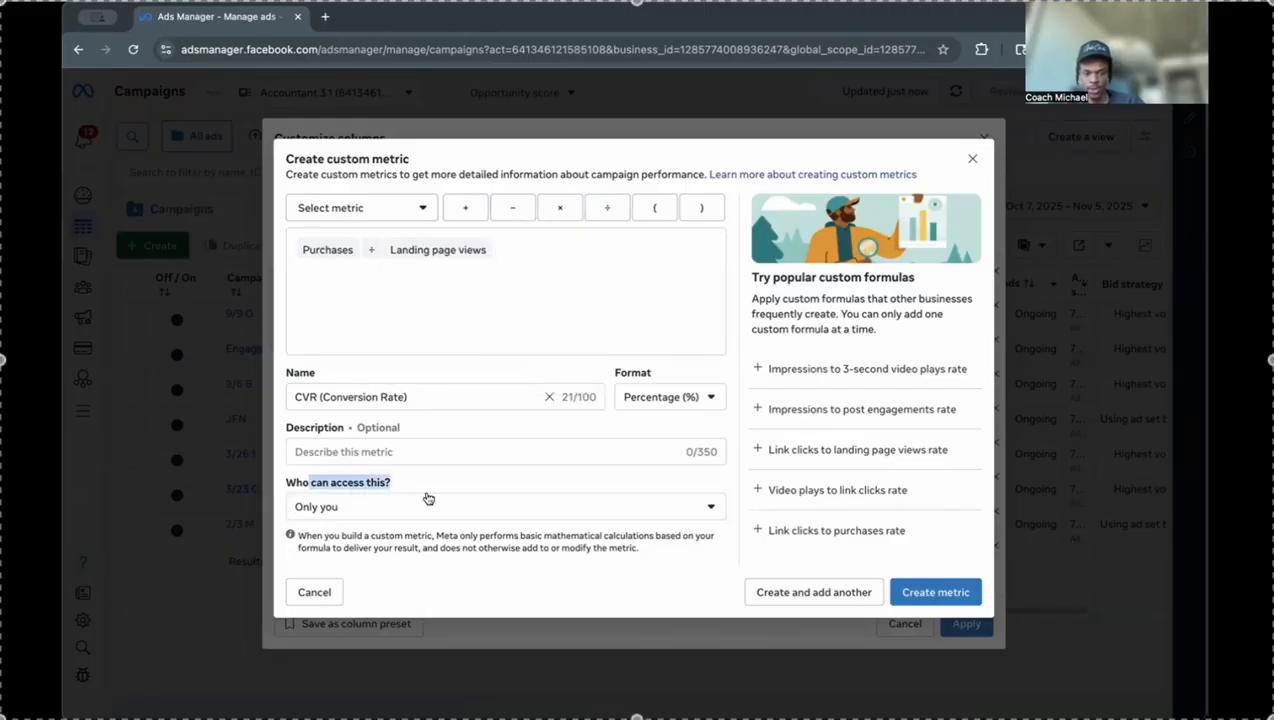
click(334, 507)
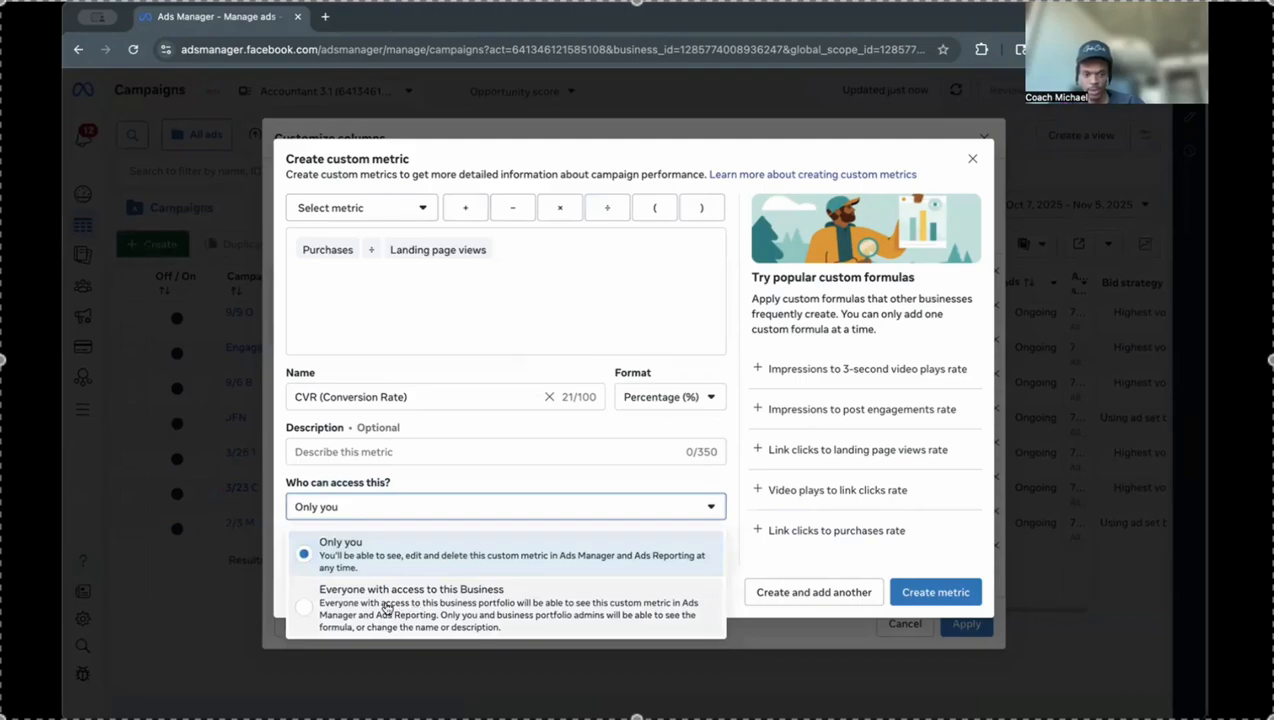
click(385, 608)
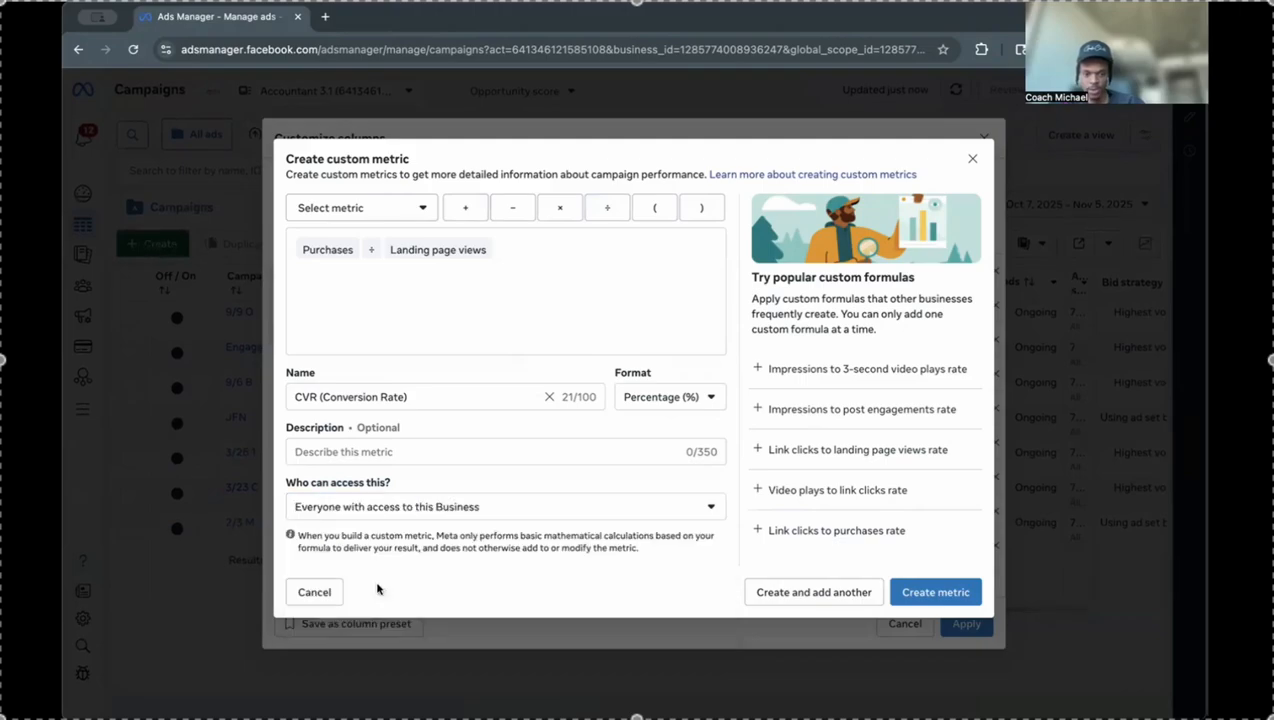
click(935, 593)
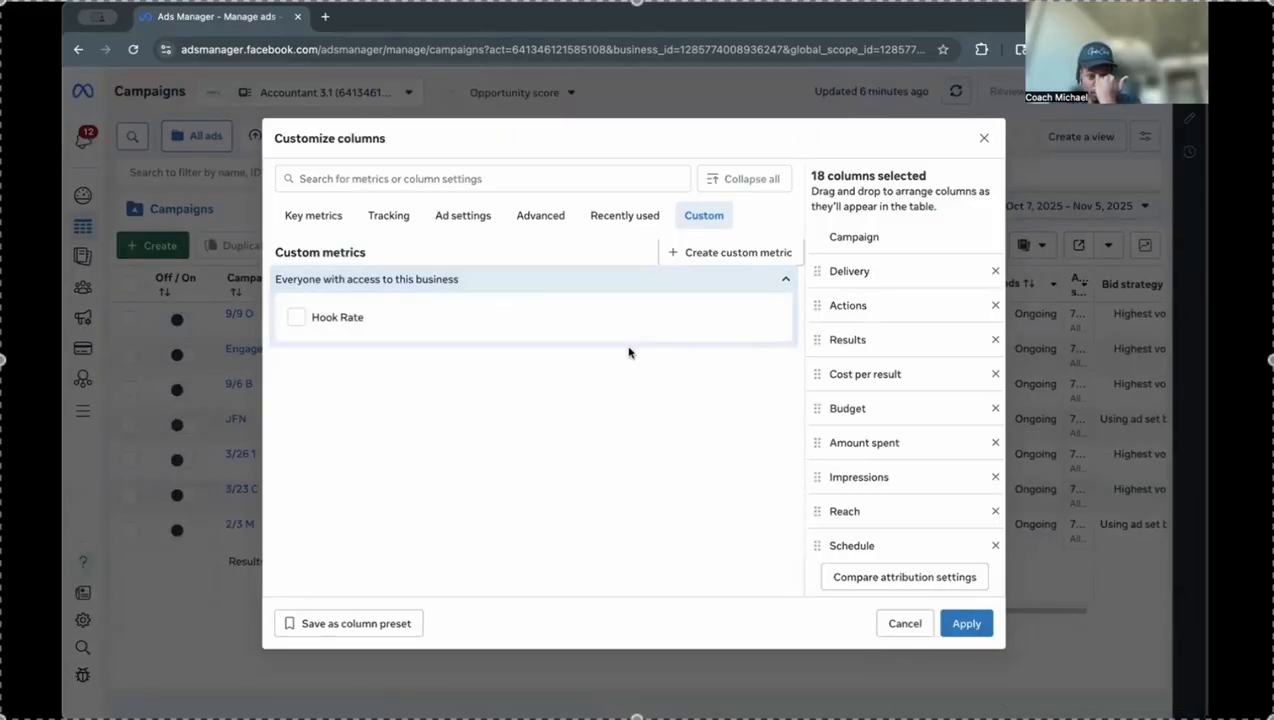
Step: Reload the campaigns page, dismissing the payment verification notice, and reopen the column customization at the custom metrics list
click(130, 50)
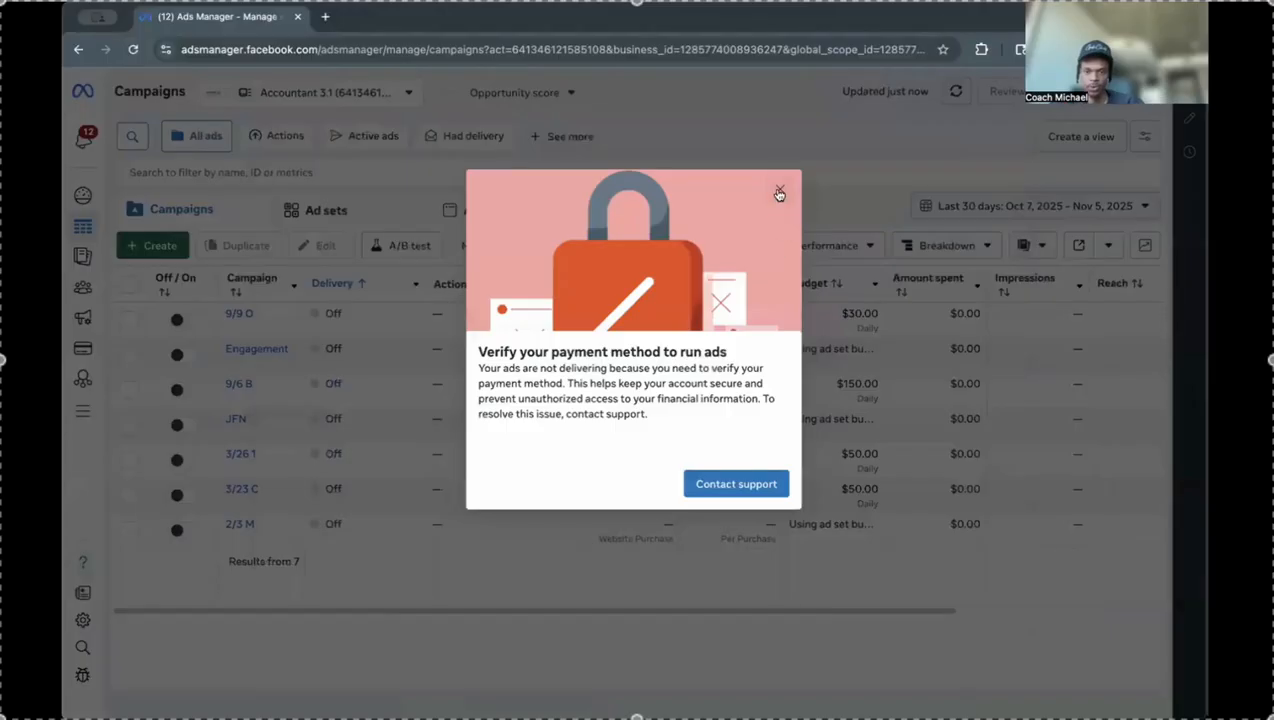
click(779, 193)
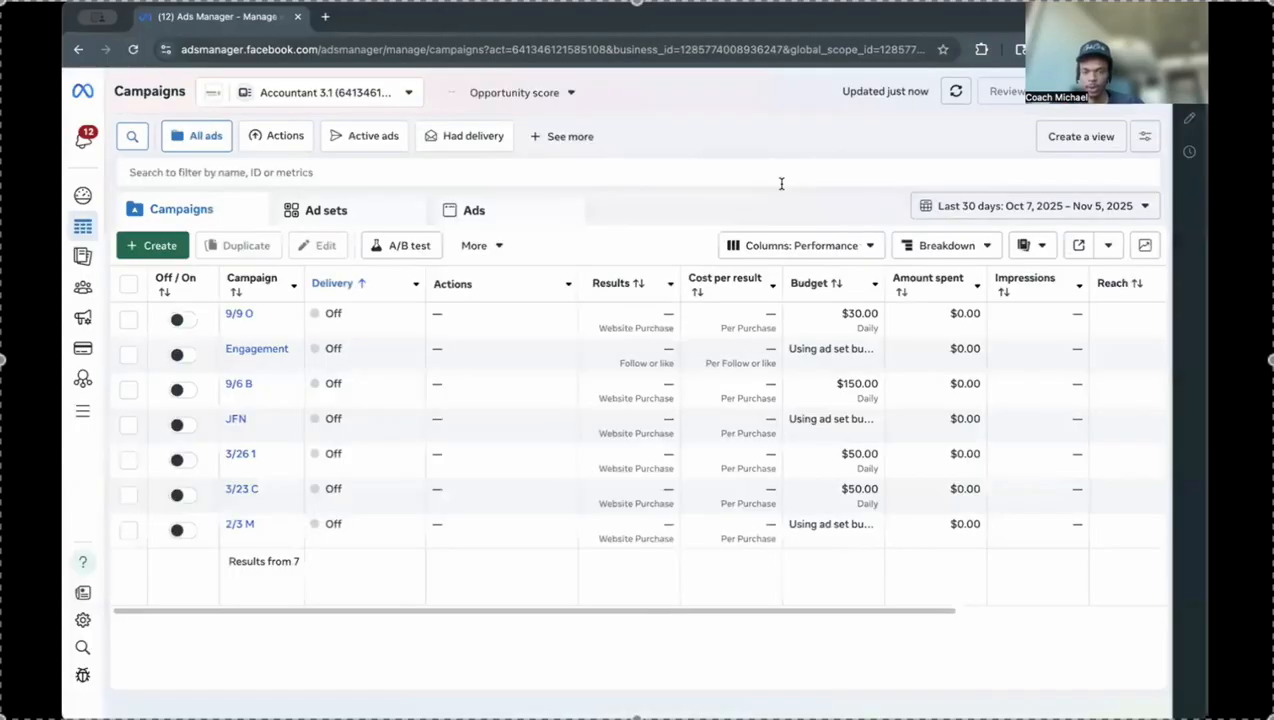
click(820, 256)
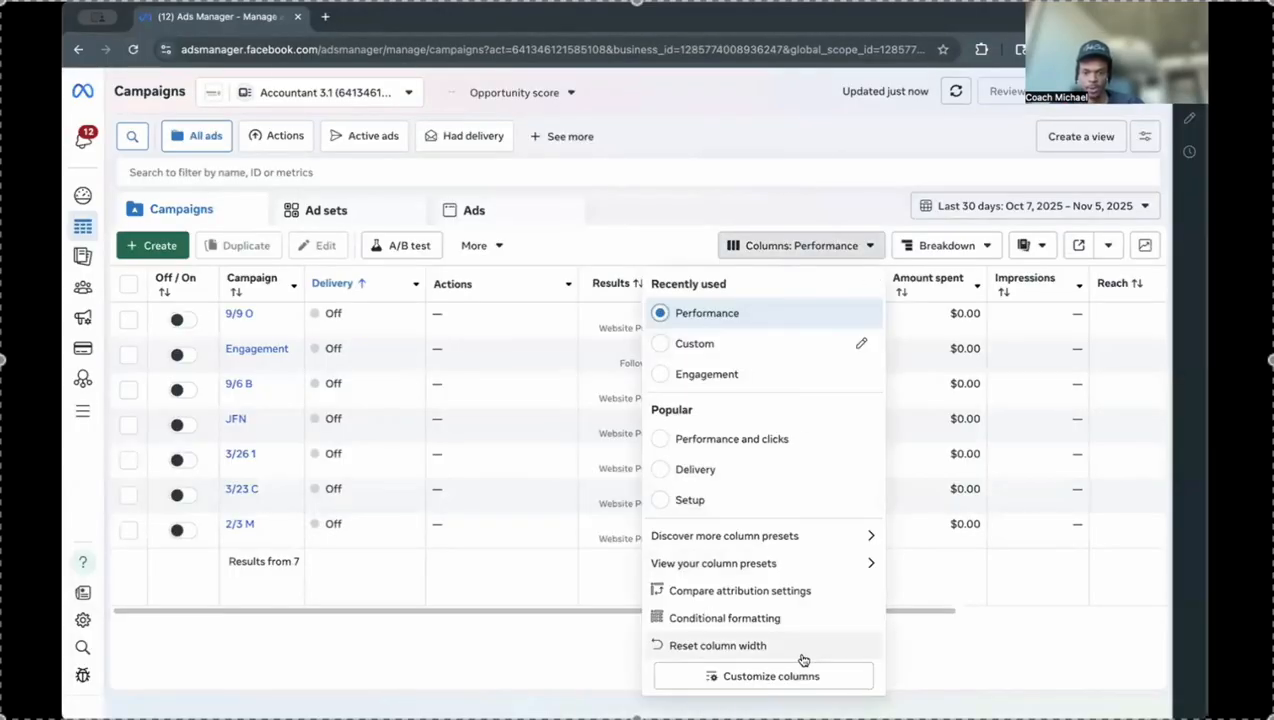
click(793, 677)
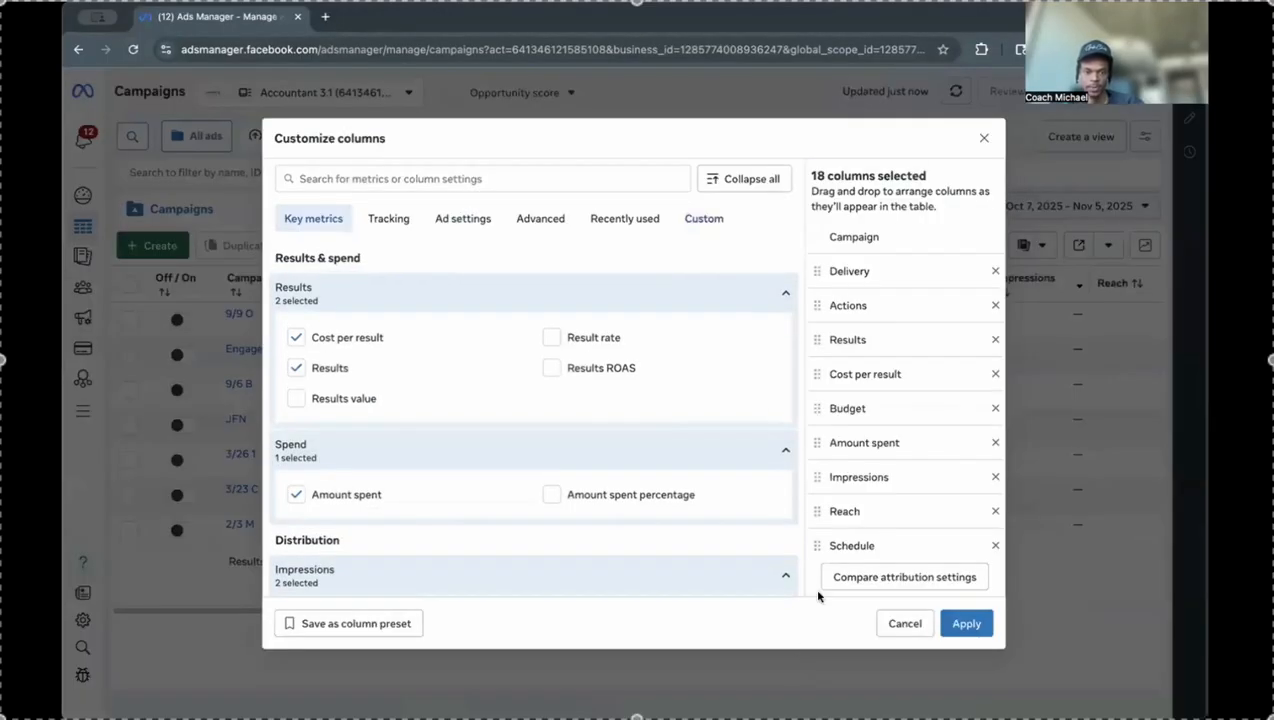
scroll(714, 361, down, 1)
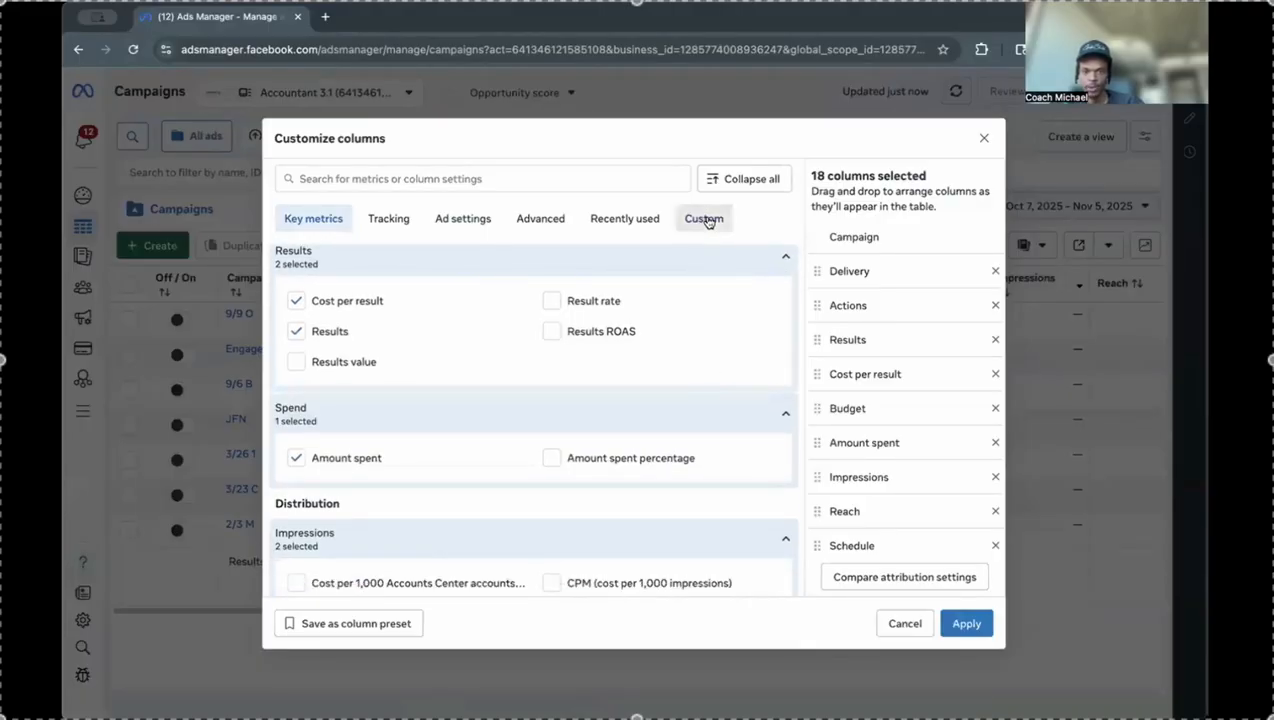
click(704, 218)
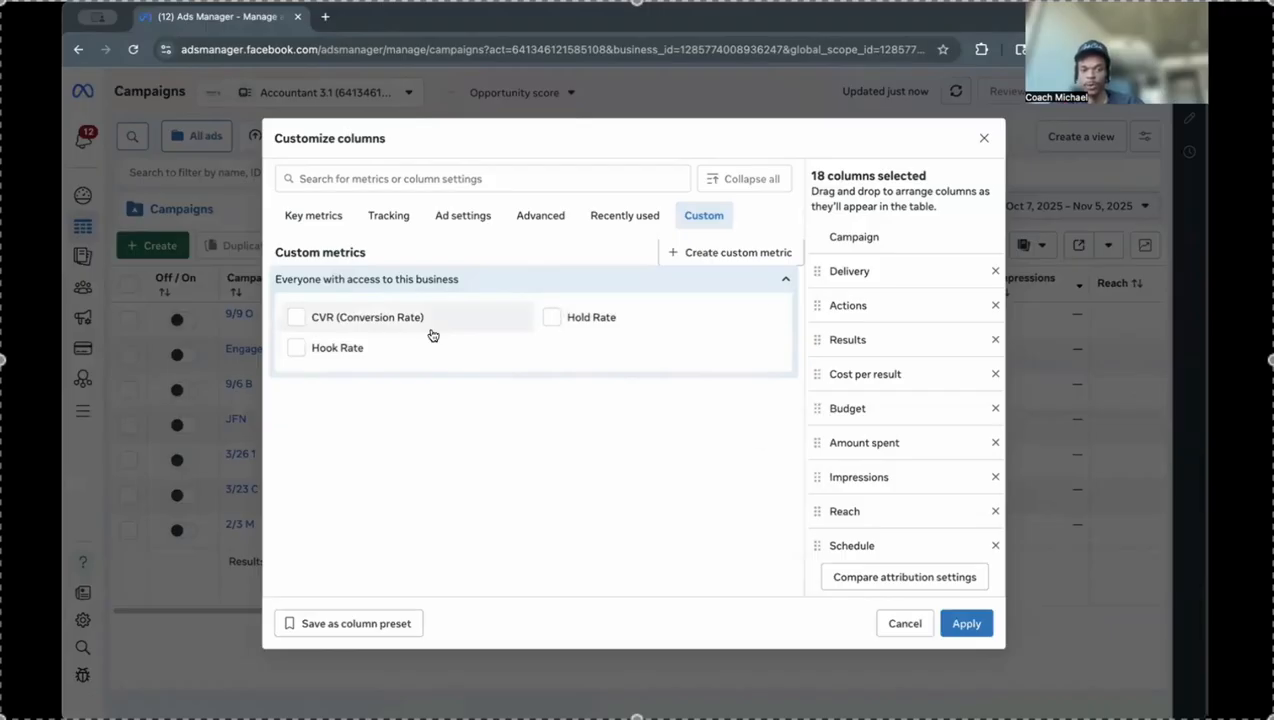
mouse_move(432, 335)
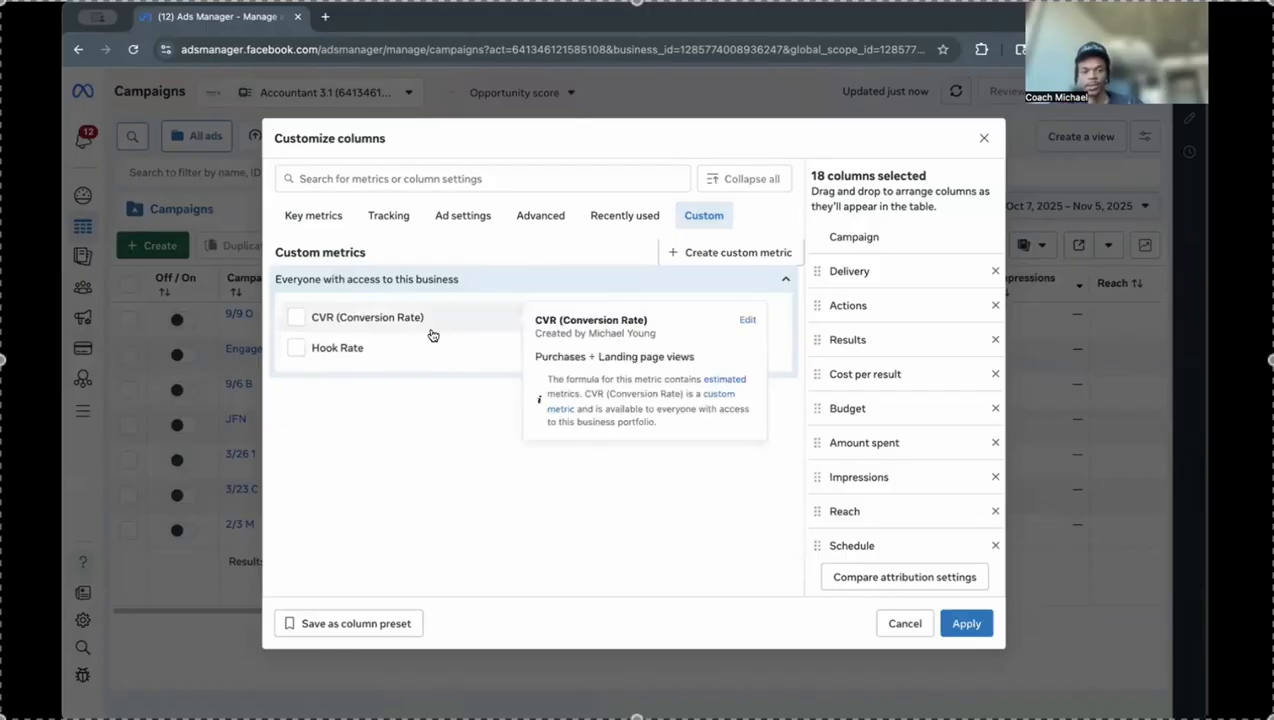
Step: Remove every selected column from the column customization except the fixed Campaign column
click(308, 219)
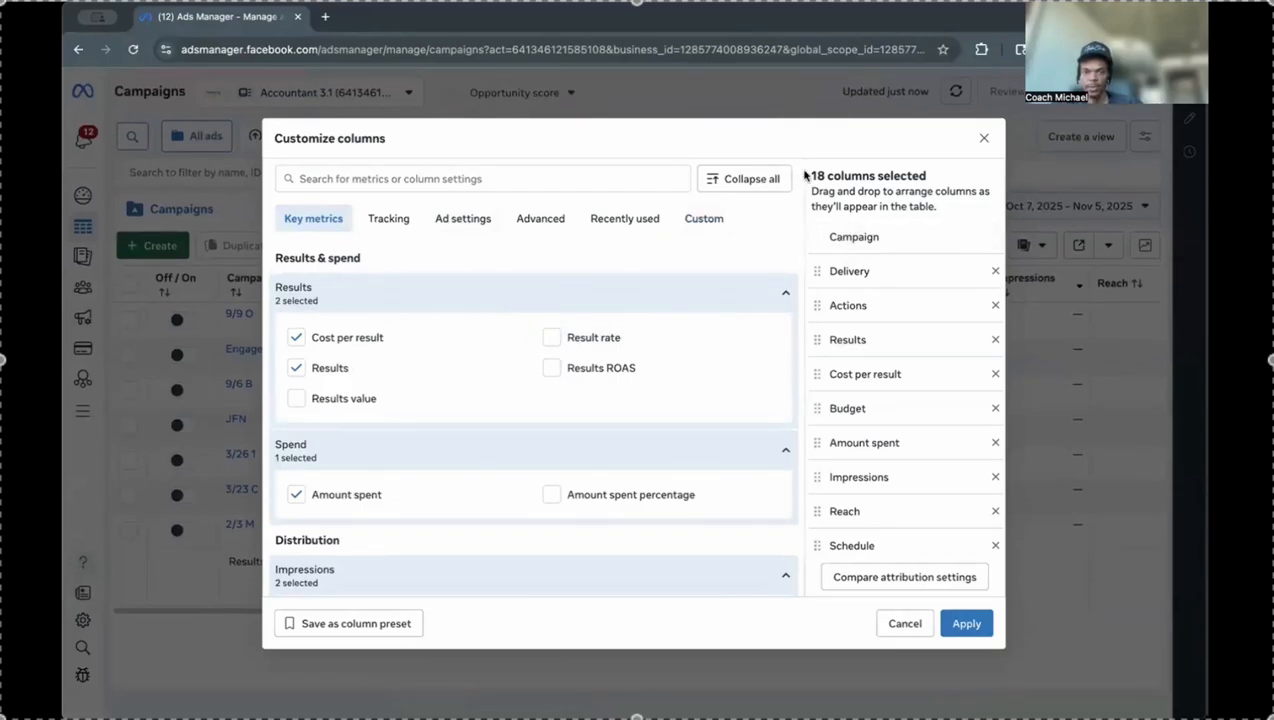
drag(805, 176, 952, 219)
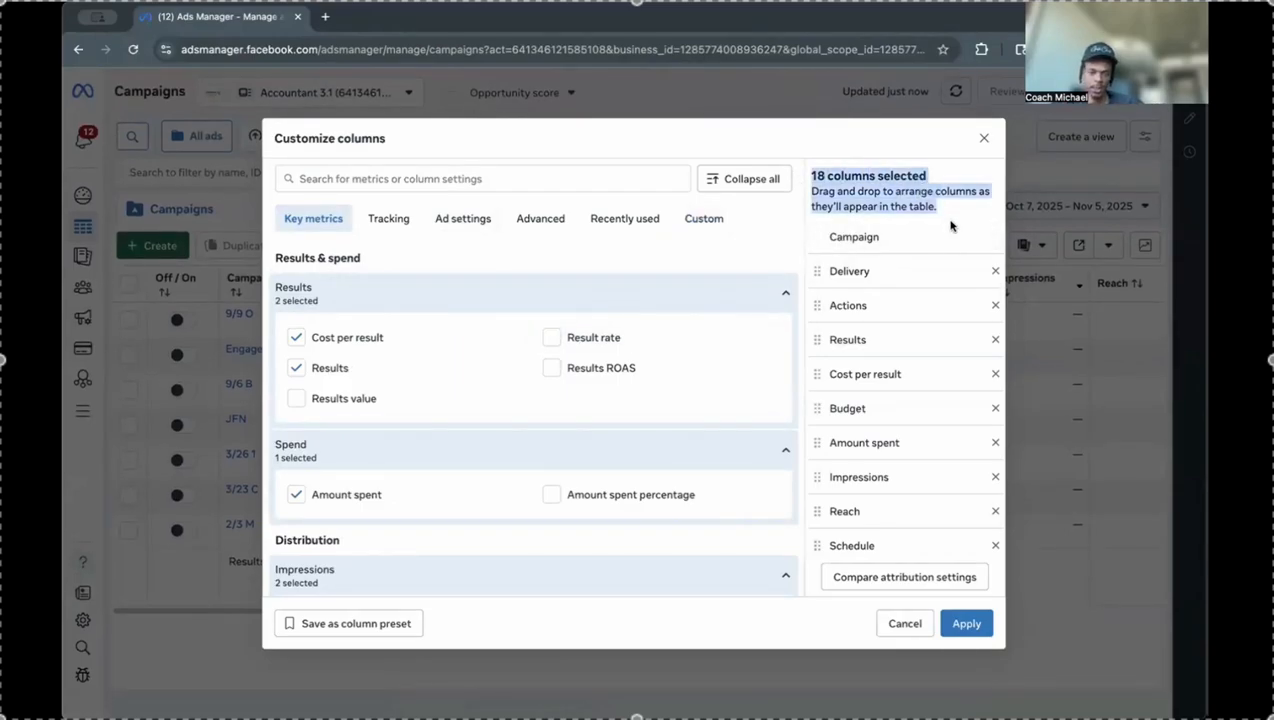
click(996, 272)
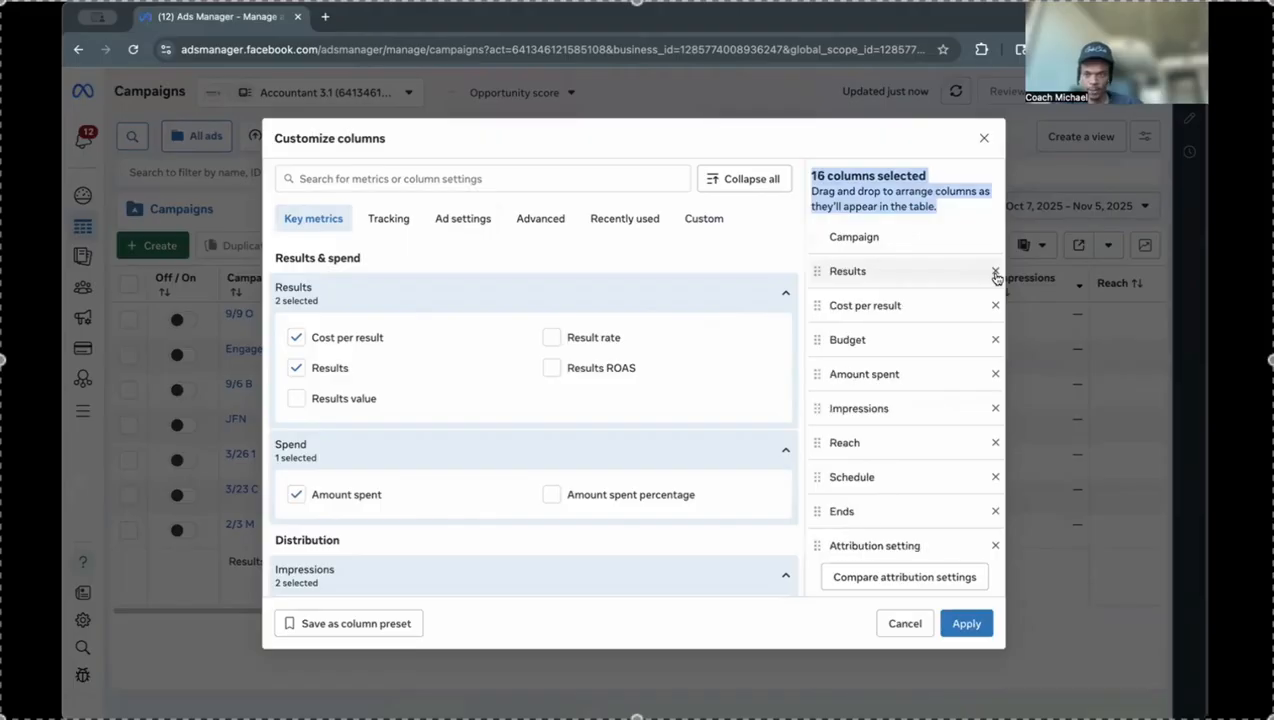
click(996, 272)
click(996, 272)
click(996, 272)
click(996, 272)
click(996, 272)
click(996, 272)
click(996, 272)
click(996, 272)
click(996, 272)
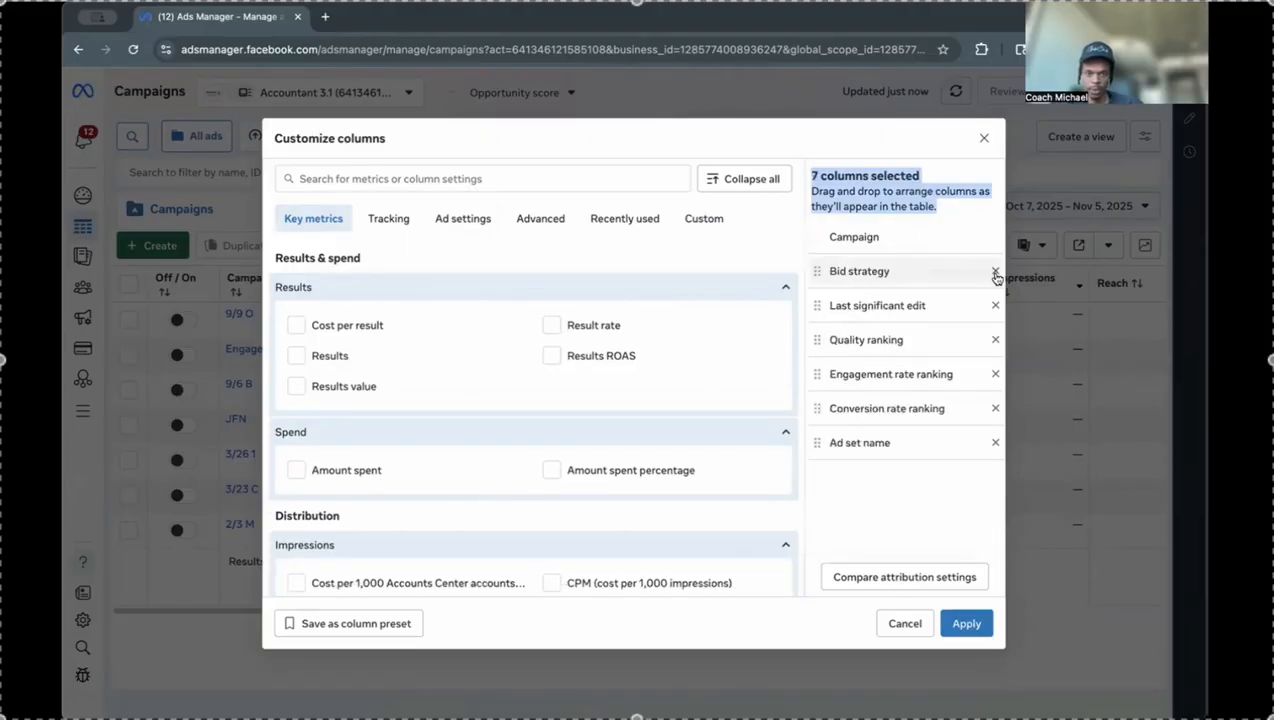
click(996, 272)
click(996, 272)
click(996, 272)
click(996, 272)
click(996, 272)
click(996, 272)
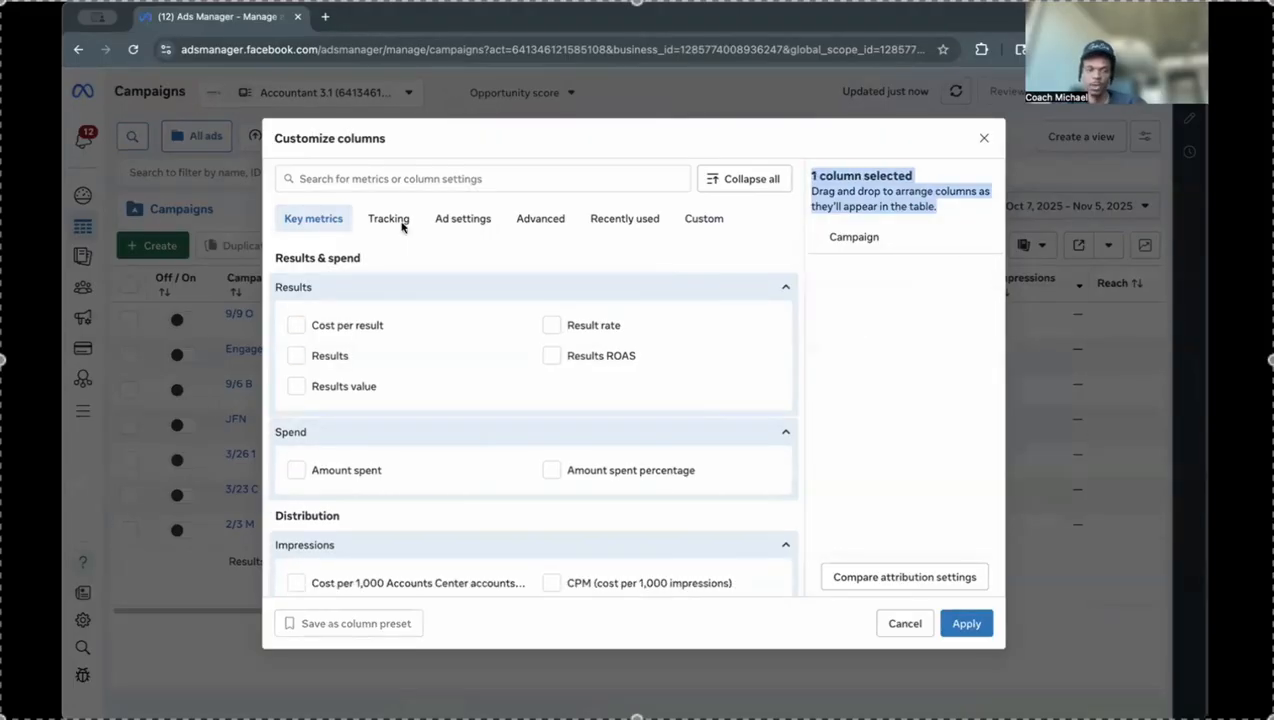
Step: Search the available columns for "name" and add Campaign name and Ad set name to the selection
click(336, 180)
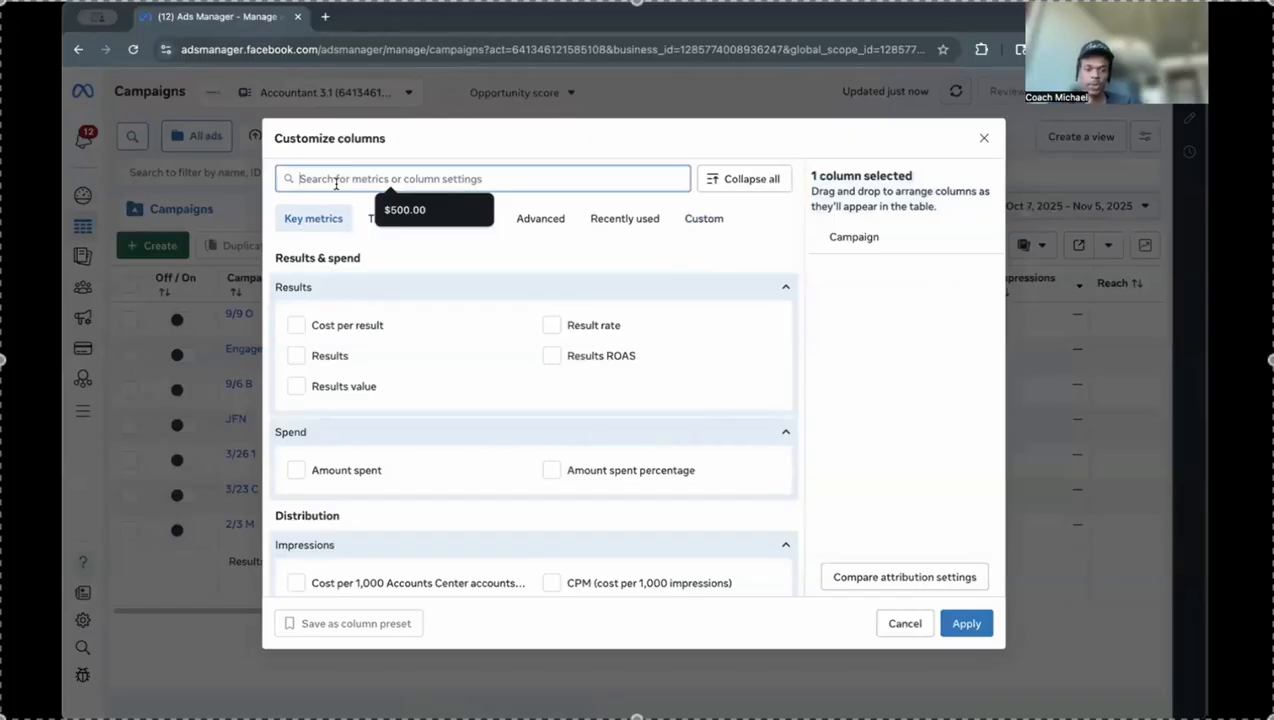
text(name)
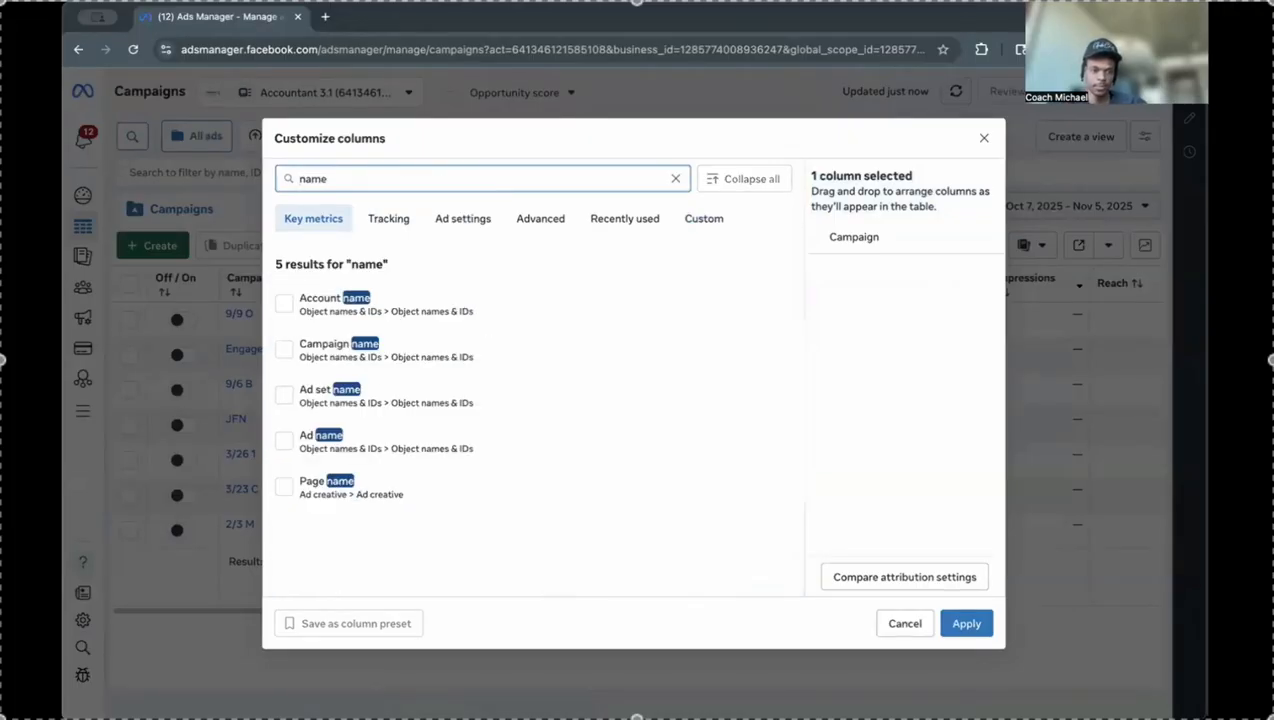
click(284, 354)
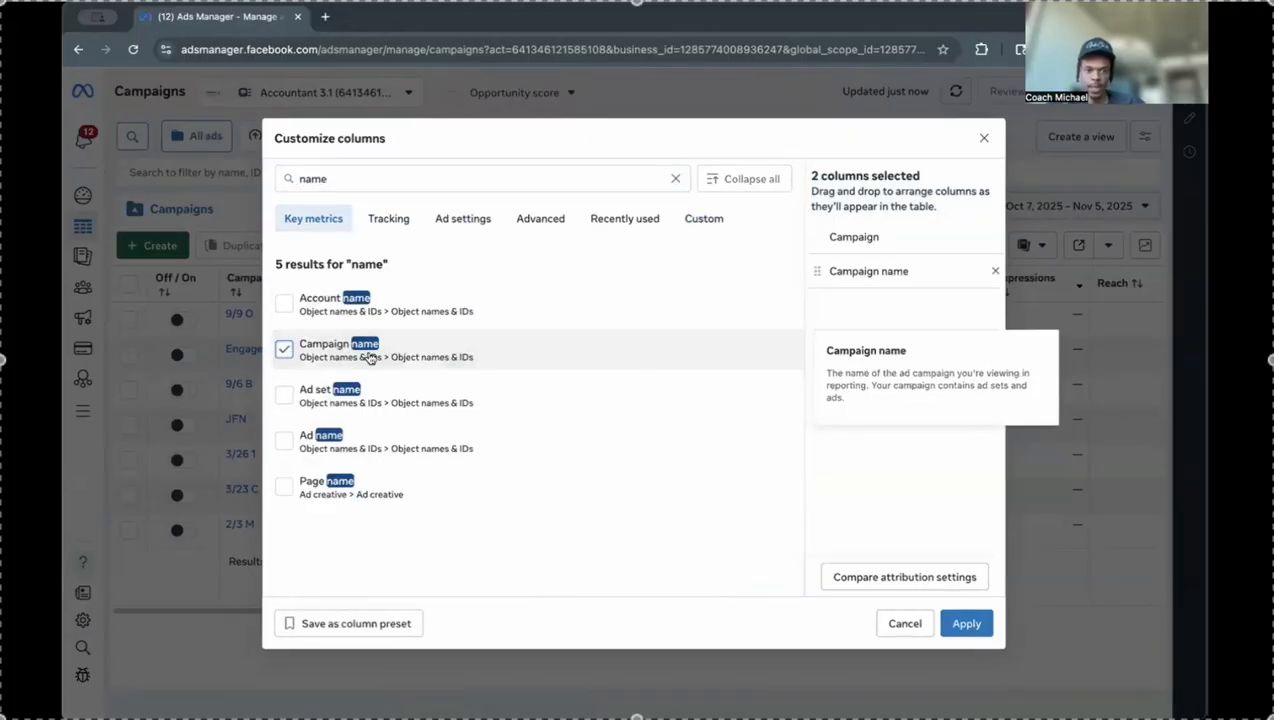
click(284, 397)
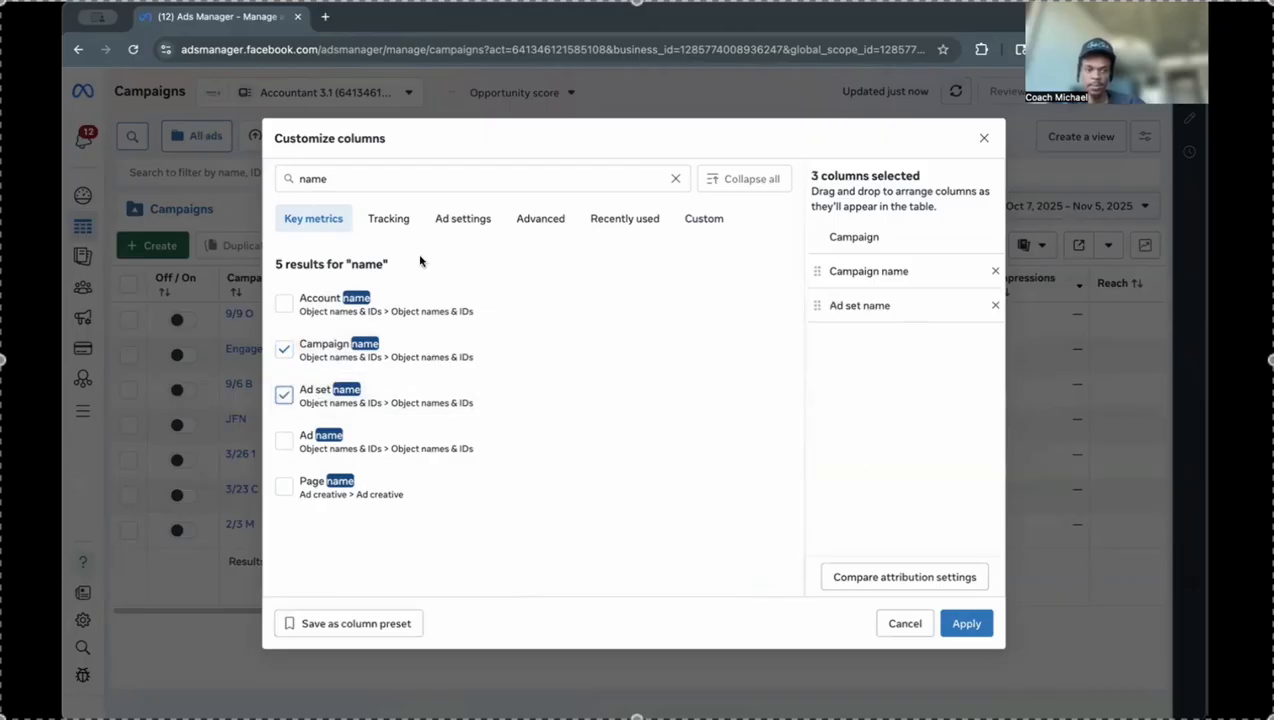
Step: Search the available columns for "budget" and add Budget to the selection
double_click(340, 179)
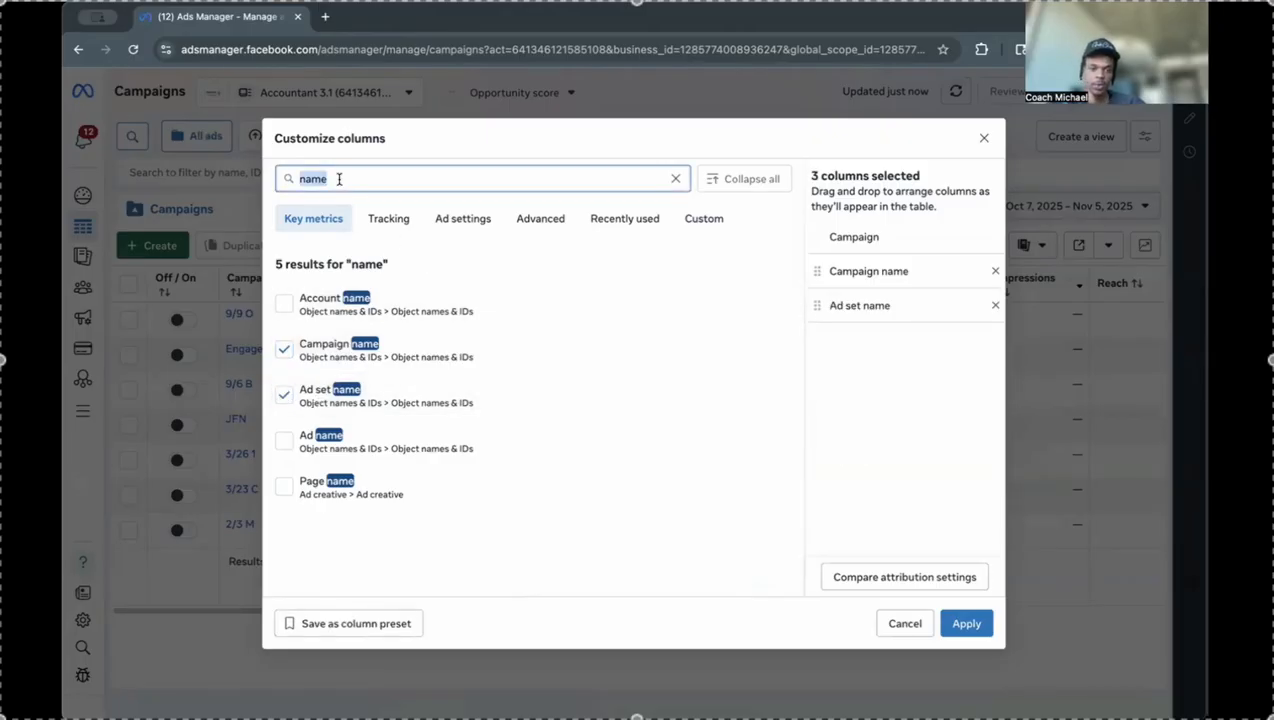
text(budget)
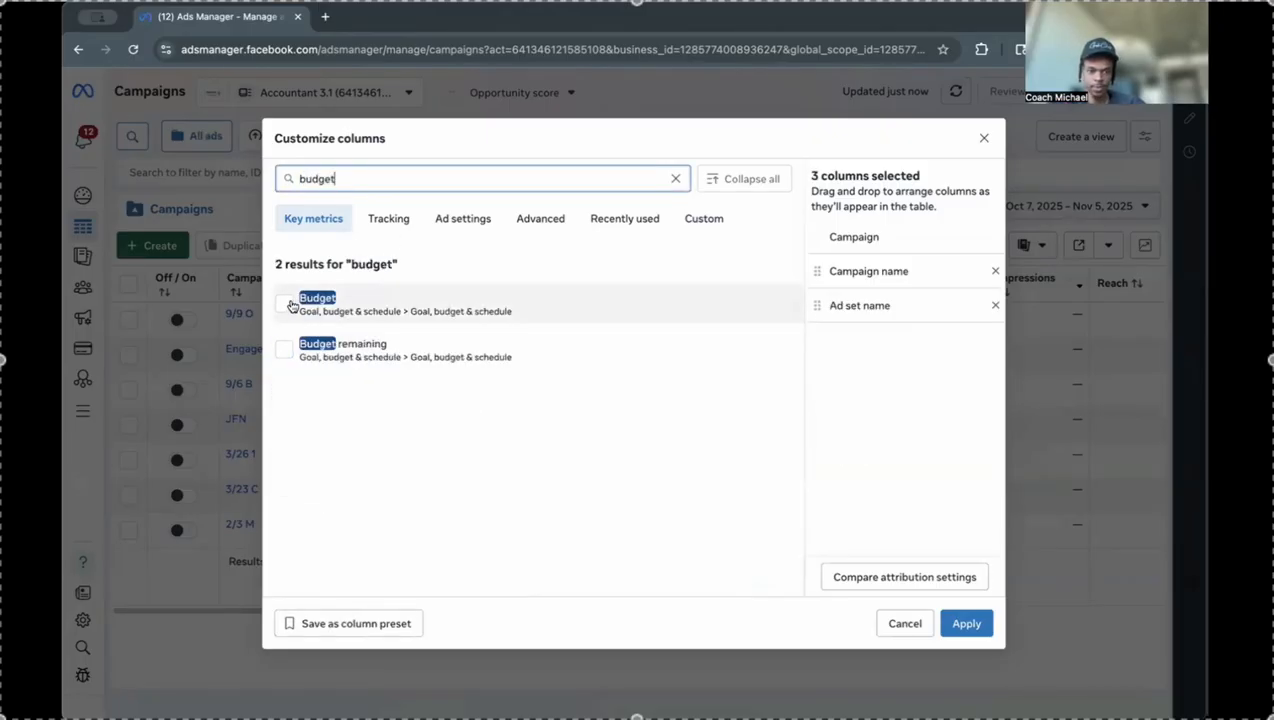
click(285, 305)
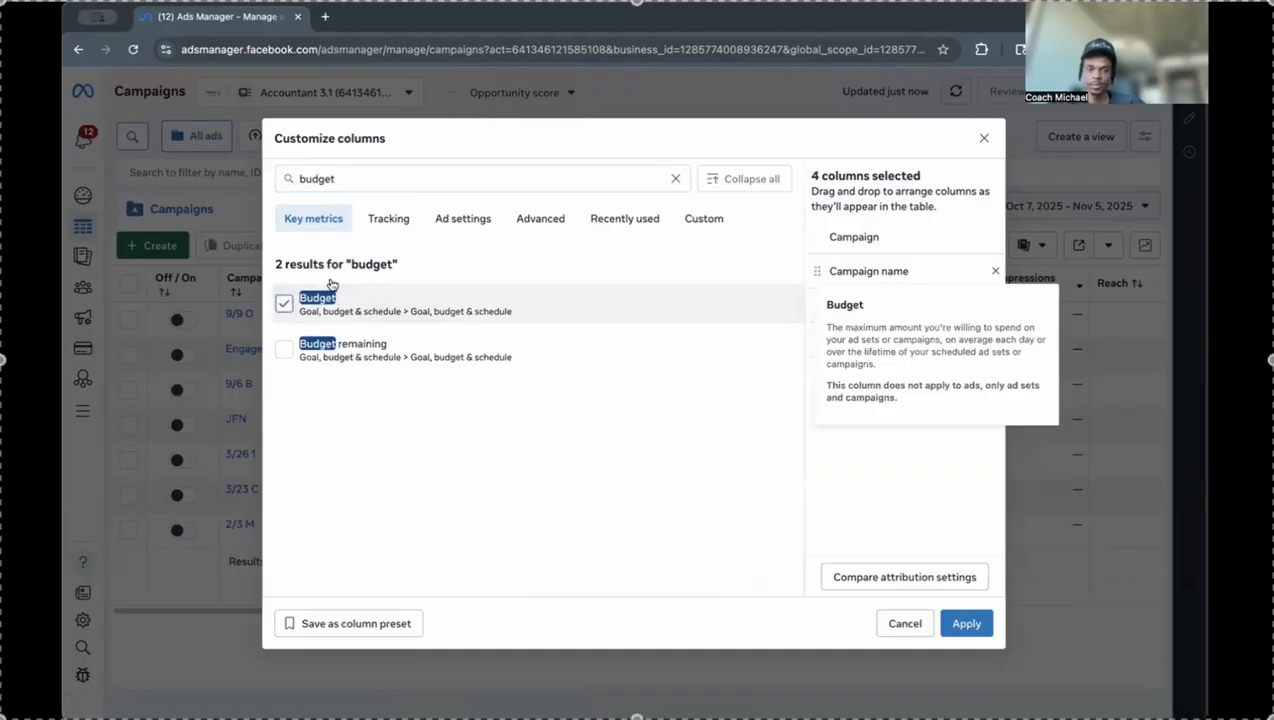
Step: Find and add the Last significant edit column, and place it directly before Budget in the column order
double_click(331, 179)
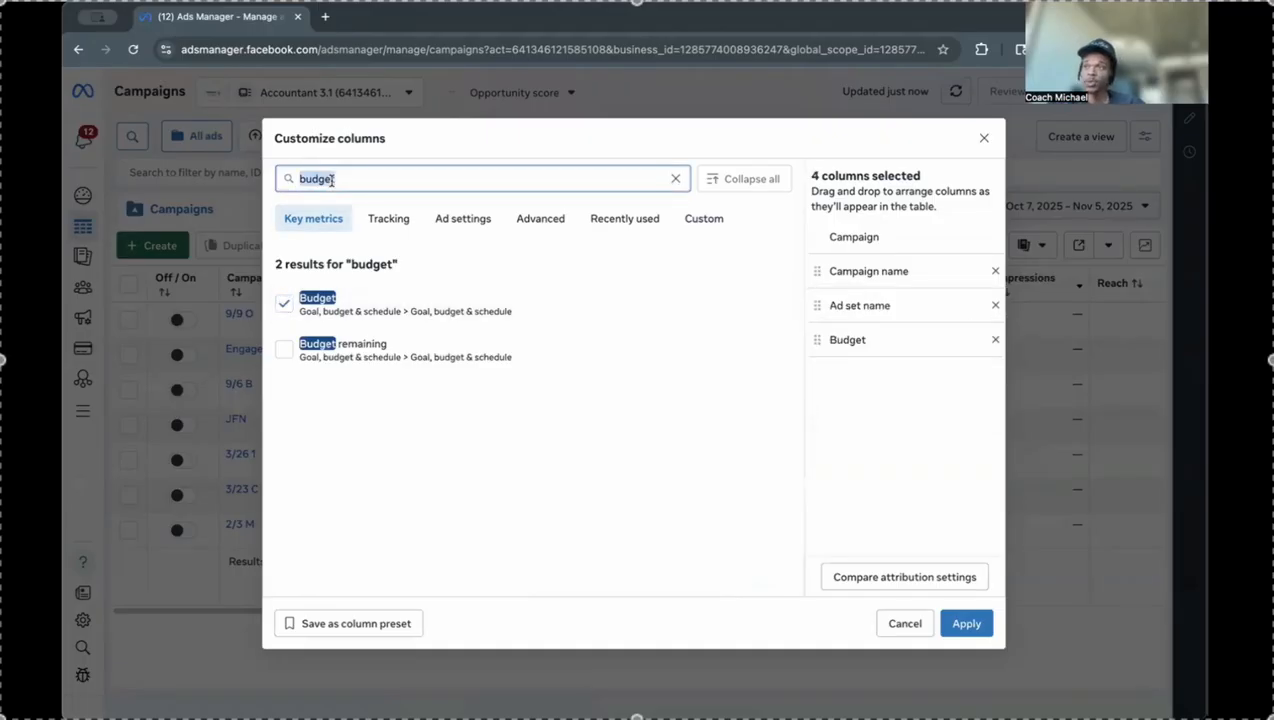
text(last si)
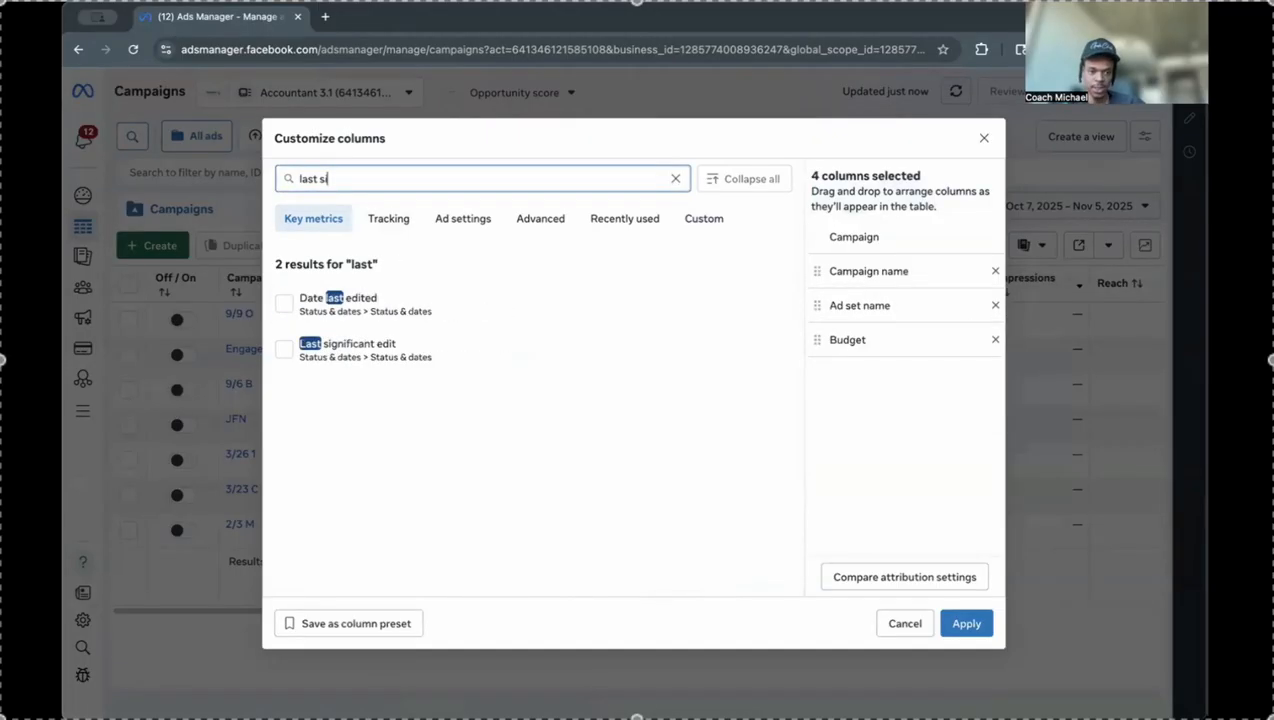
text(g)
click(284, 305)
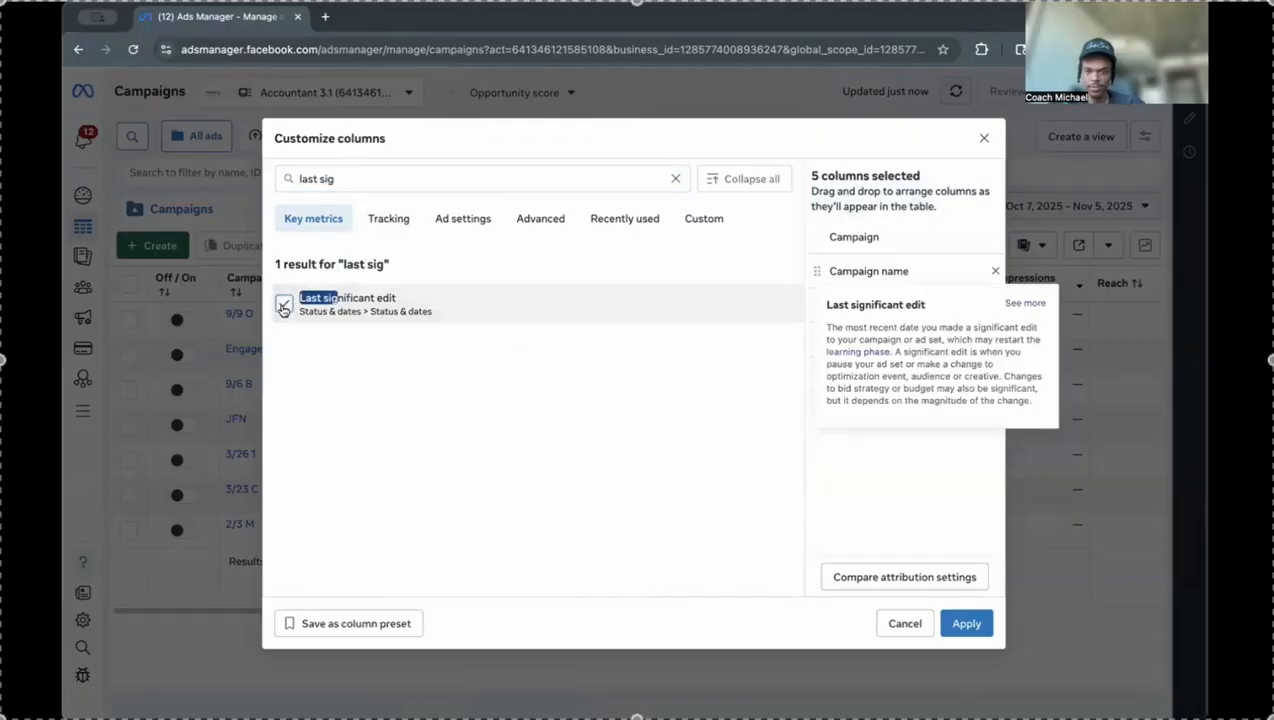
drag(818, 374, 825, 341)
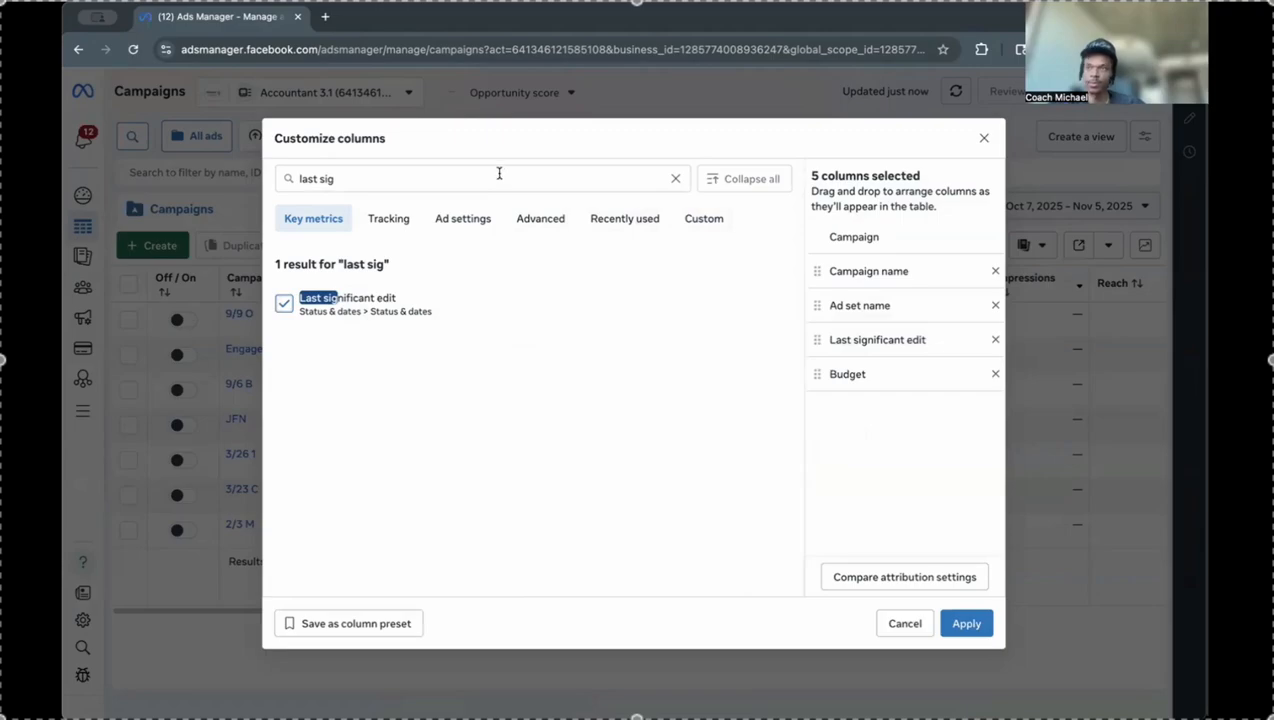
Step: Search the available columns for "deli" and "reach", adding Delivery and Reach to the selection
triple_click(499, 174)
text(deli)
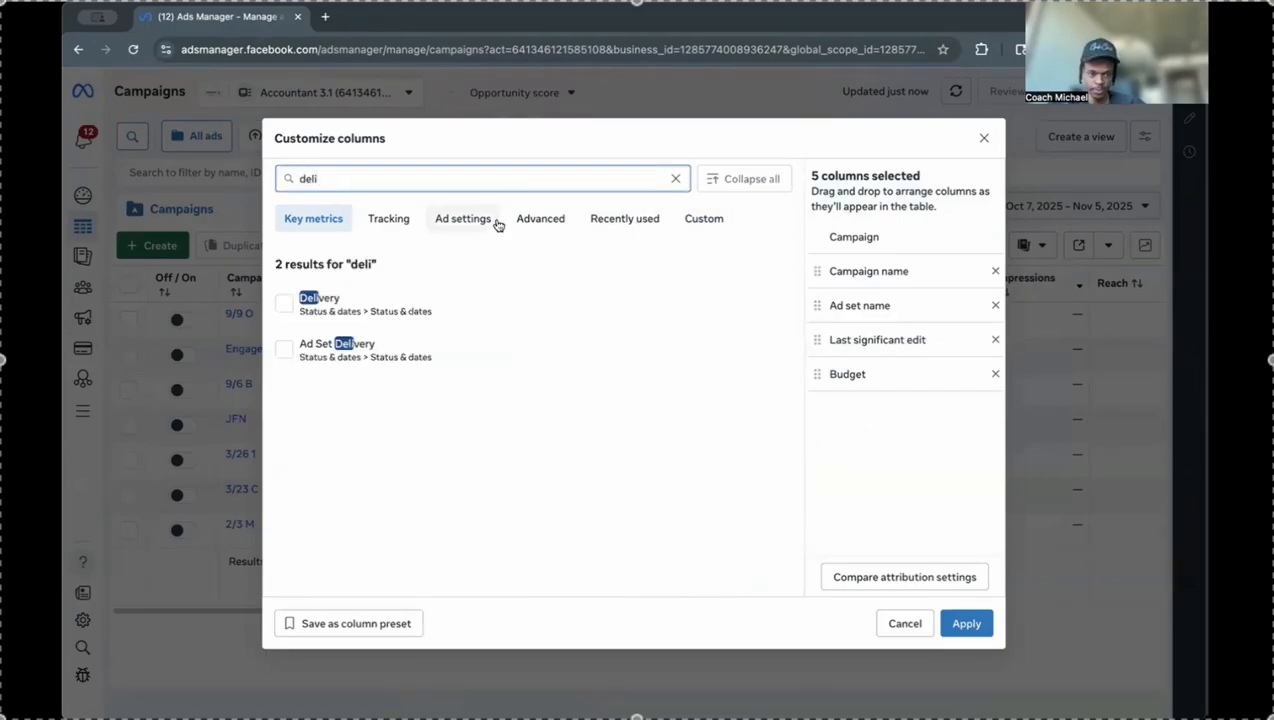
click(313, 302)
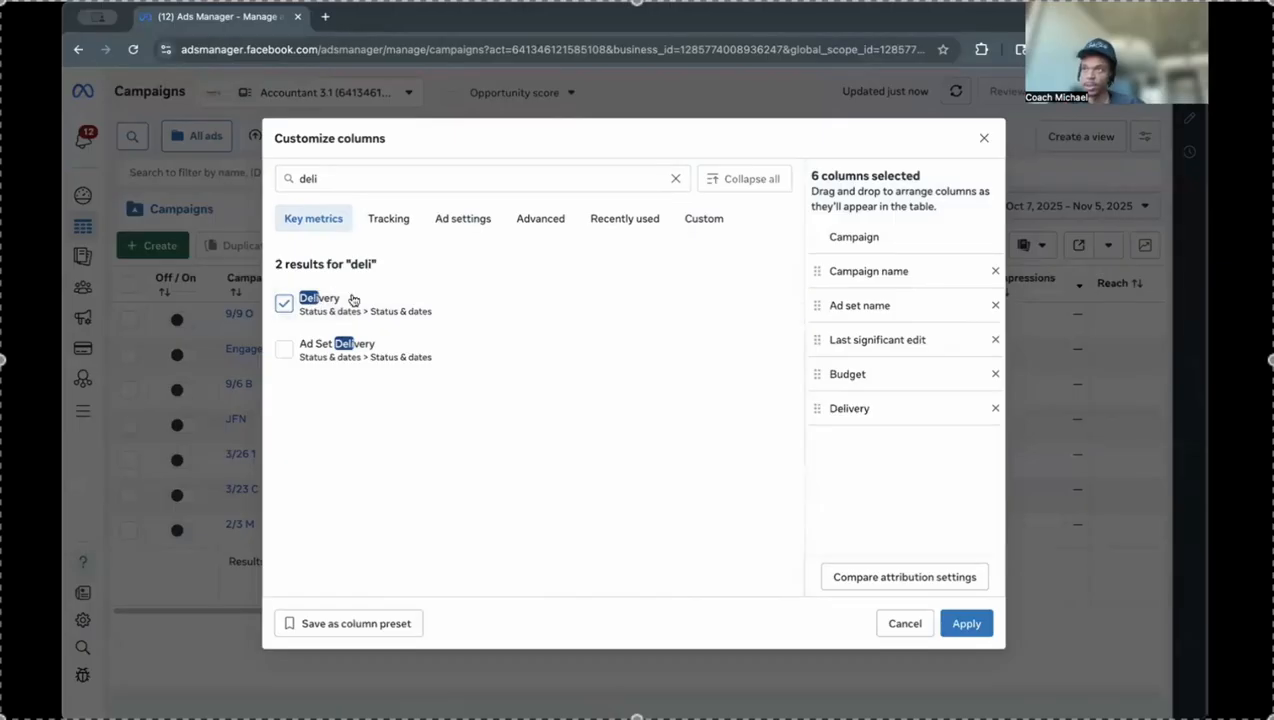
double_click(348, 181)
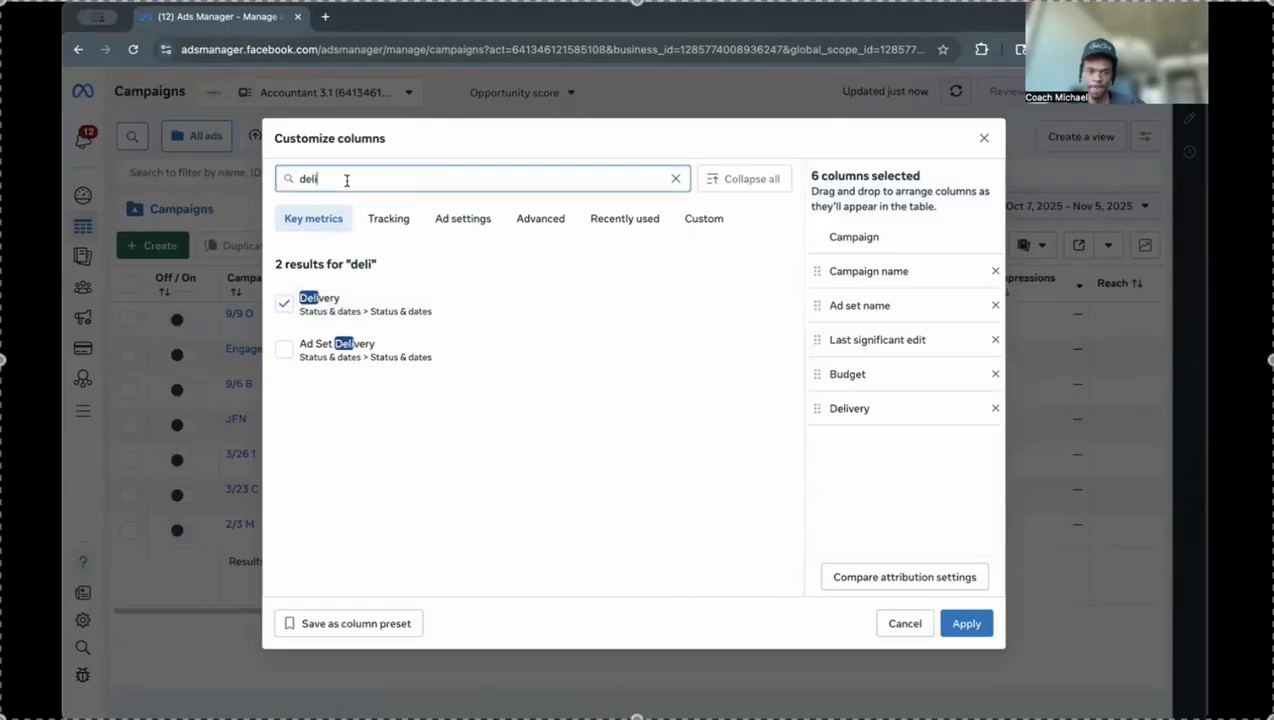
text(reach)
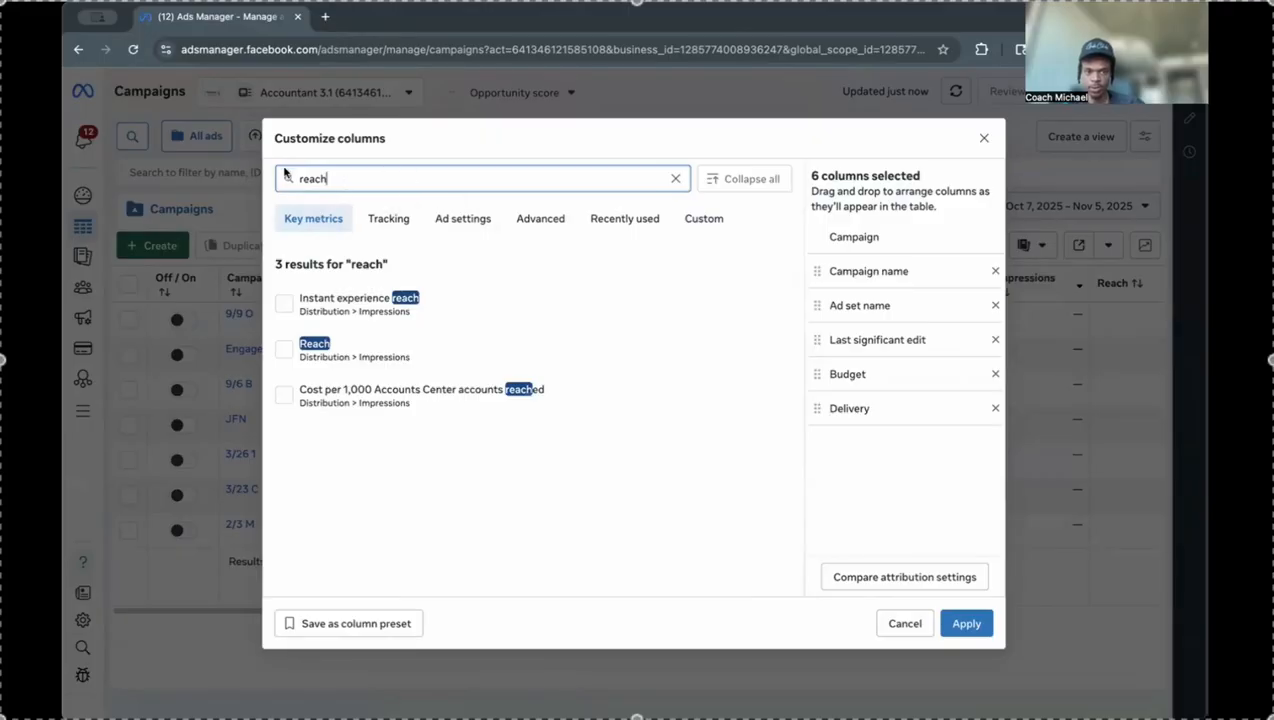
click(284, 348)
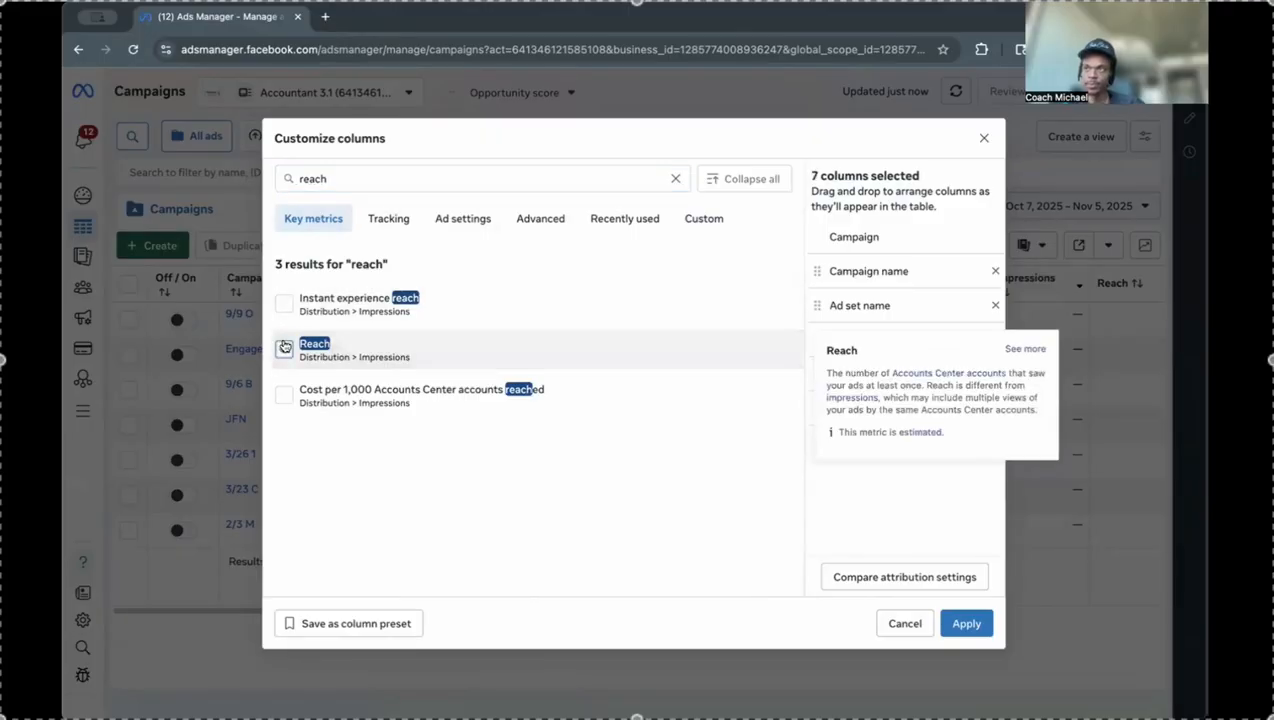
Step: Search for "impressions" and "video average", adding the Impressions and Video average play time columns
double_click(319, 171)
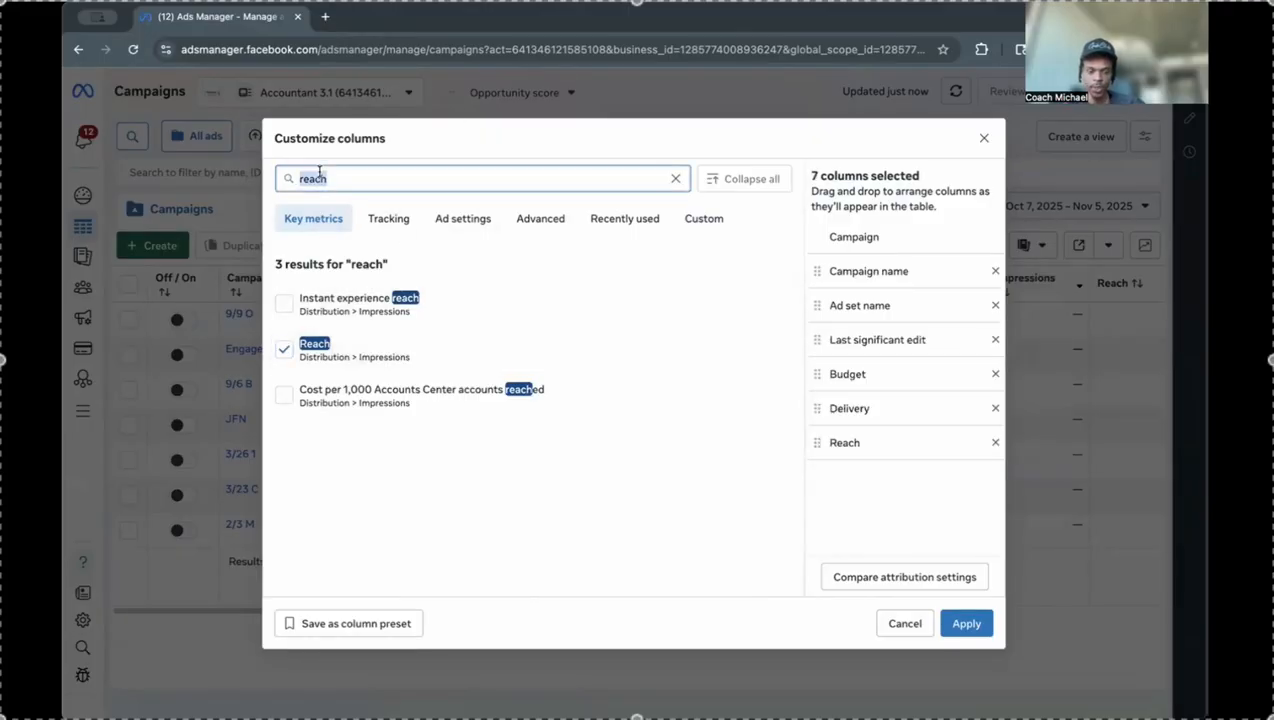
text(impression)
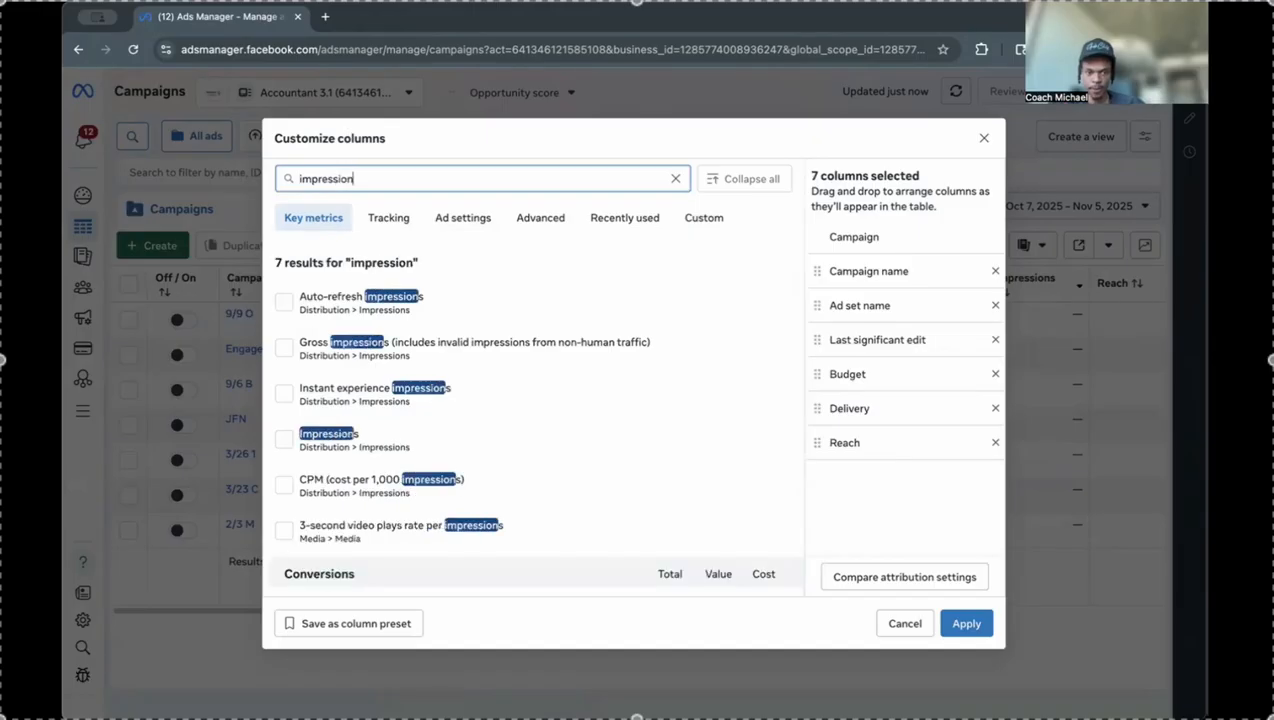
text(s)
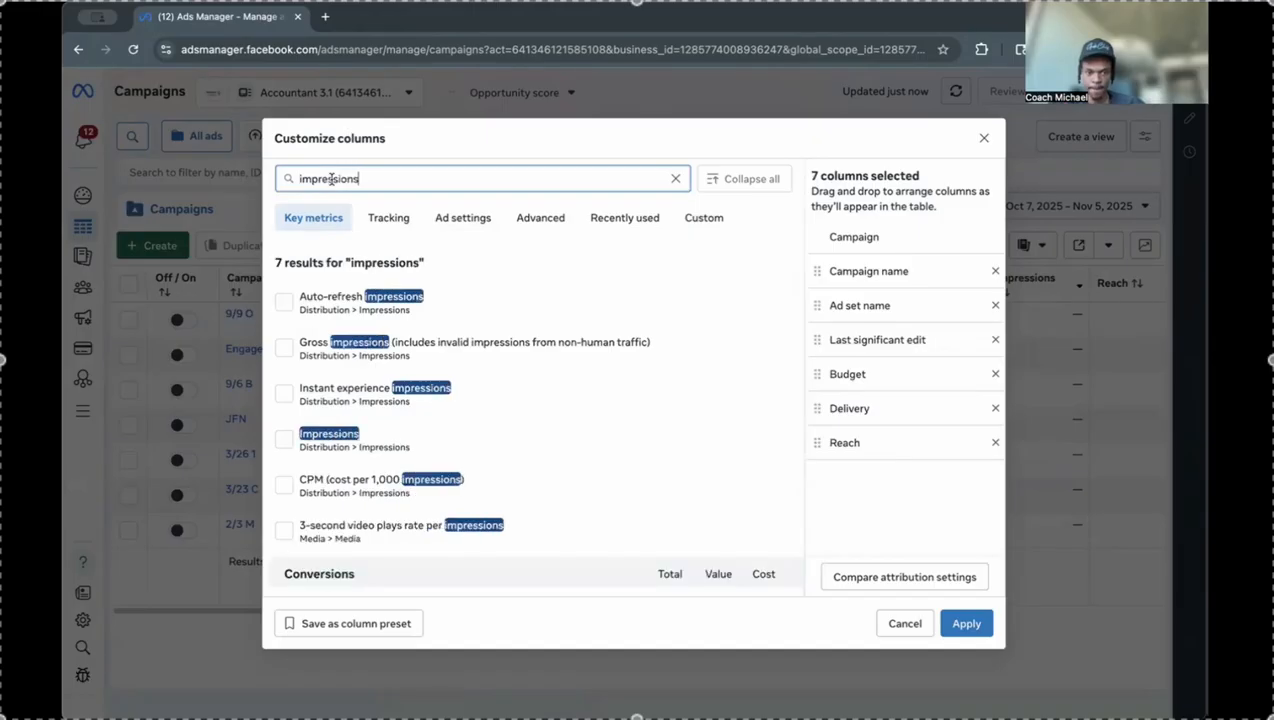
click(287, 446)
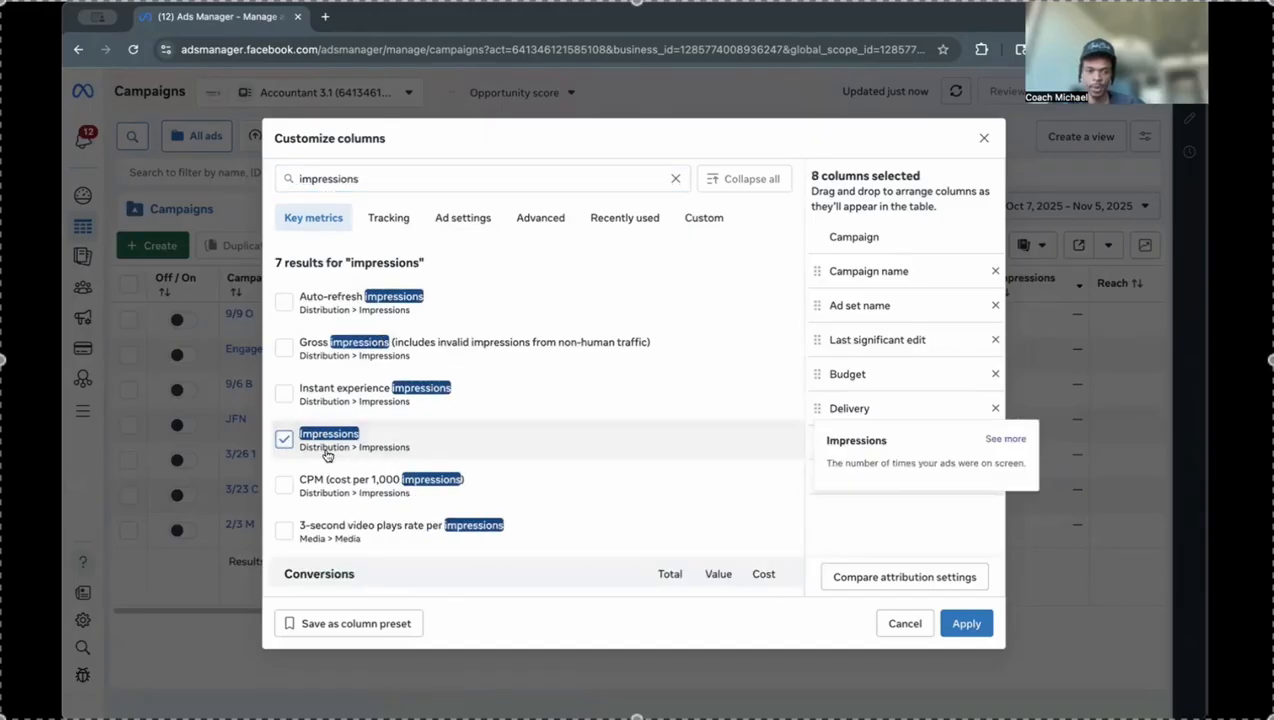
double_click(384, 179)
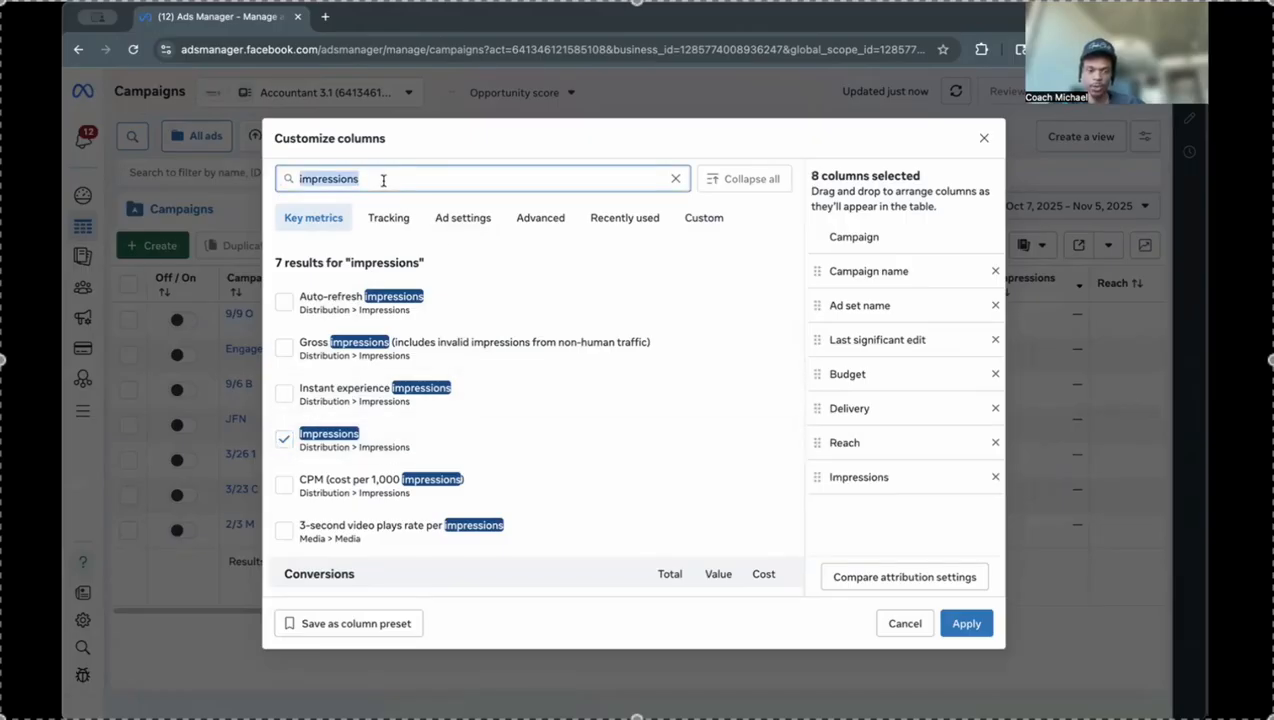
text(video average)
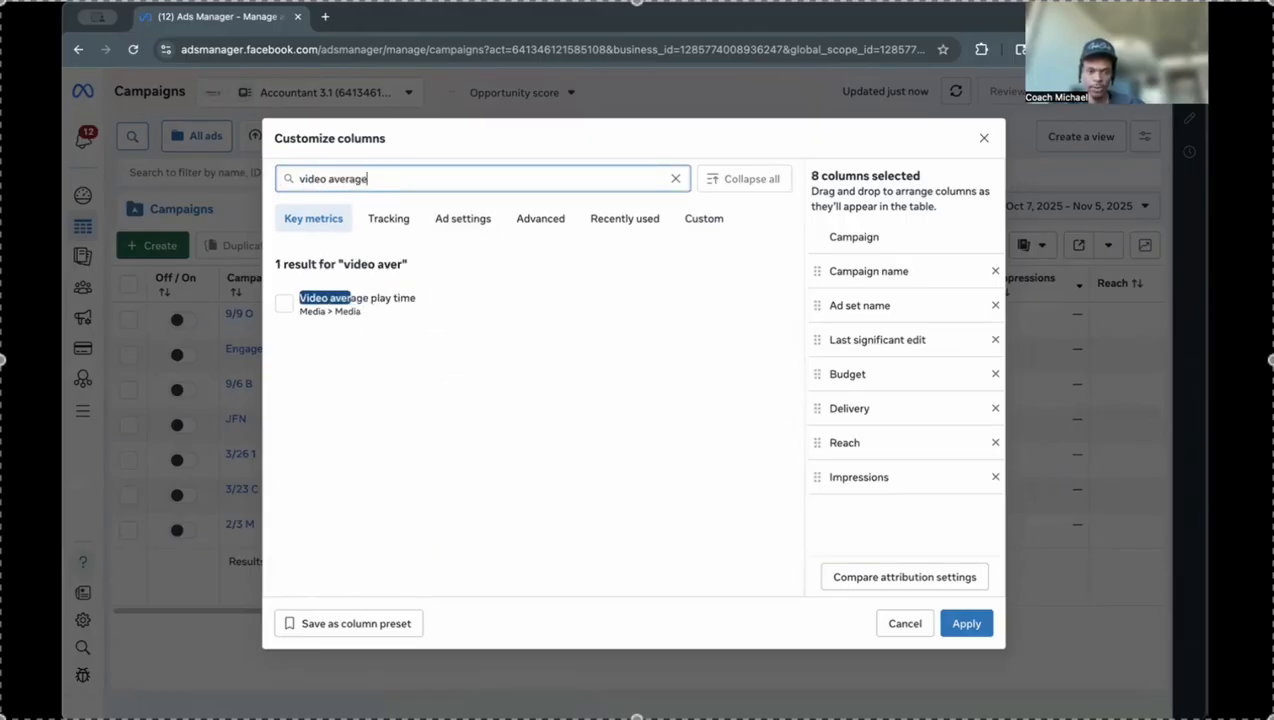
click(285, 303)
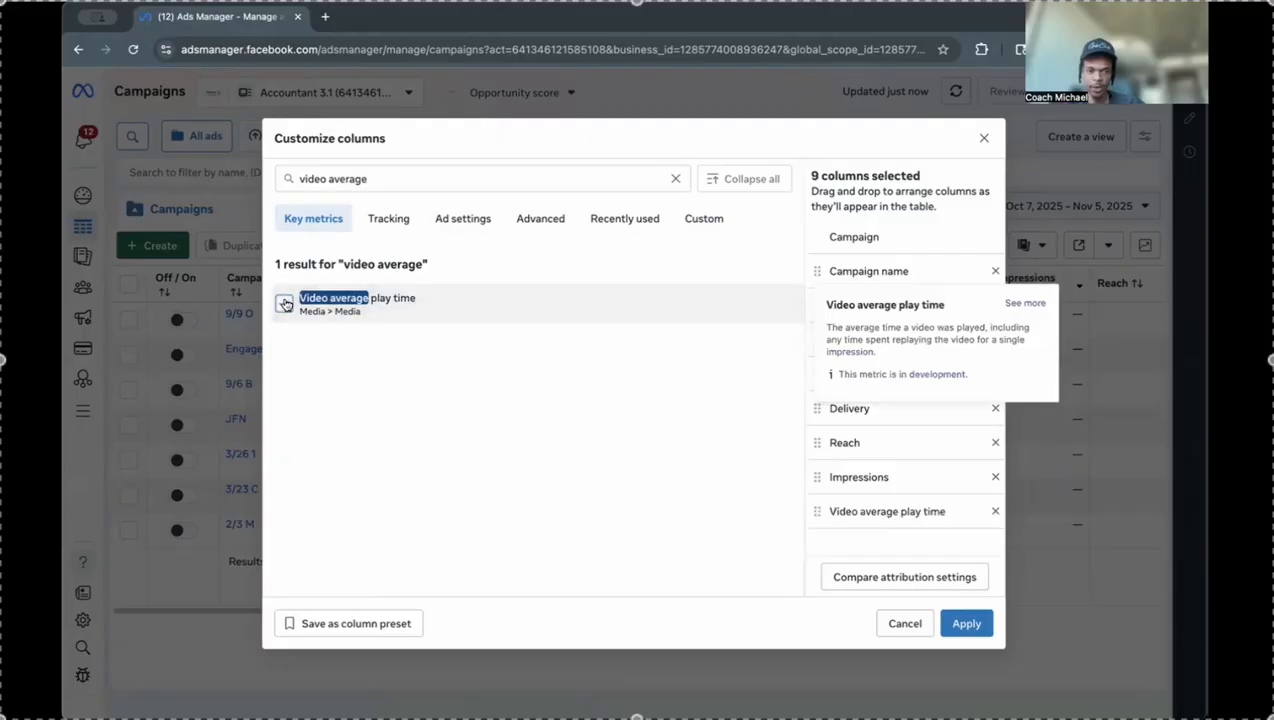
Step: Search for the custom metrics Hook Rate and Hold Rate and add both to the selected columns
triple_click(388, 179)
key(BackSpace)
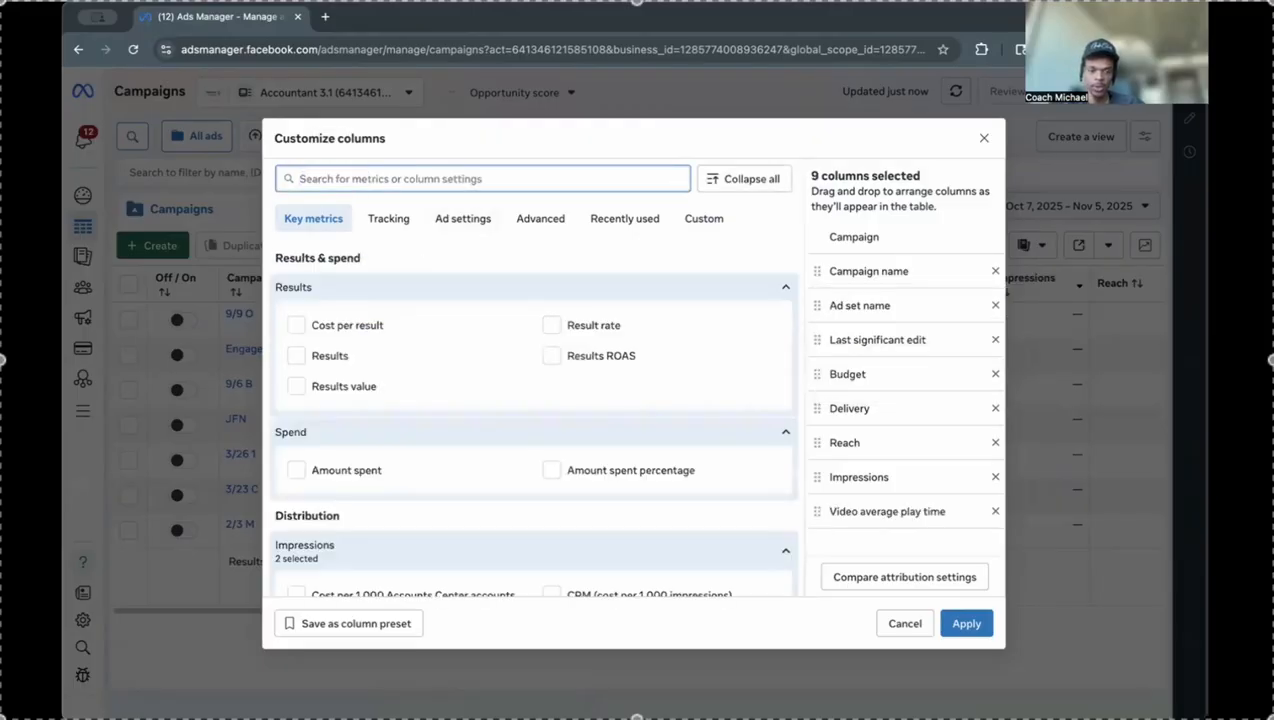
text(hook rate)
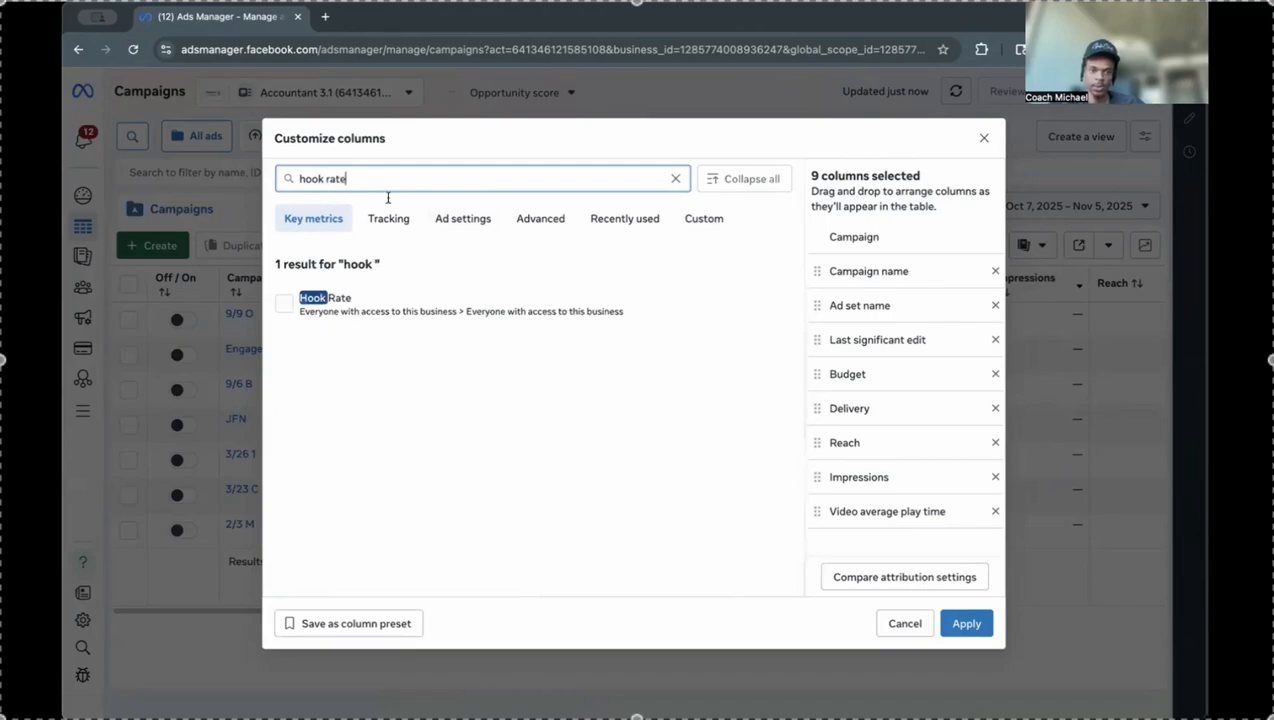
click(285, 305)
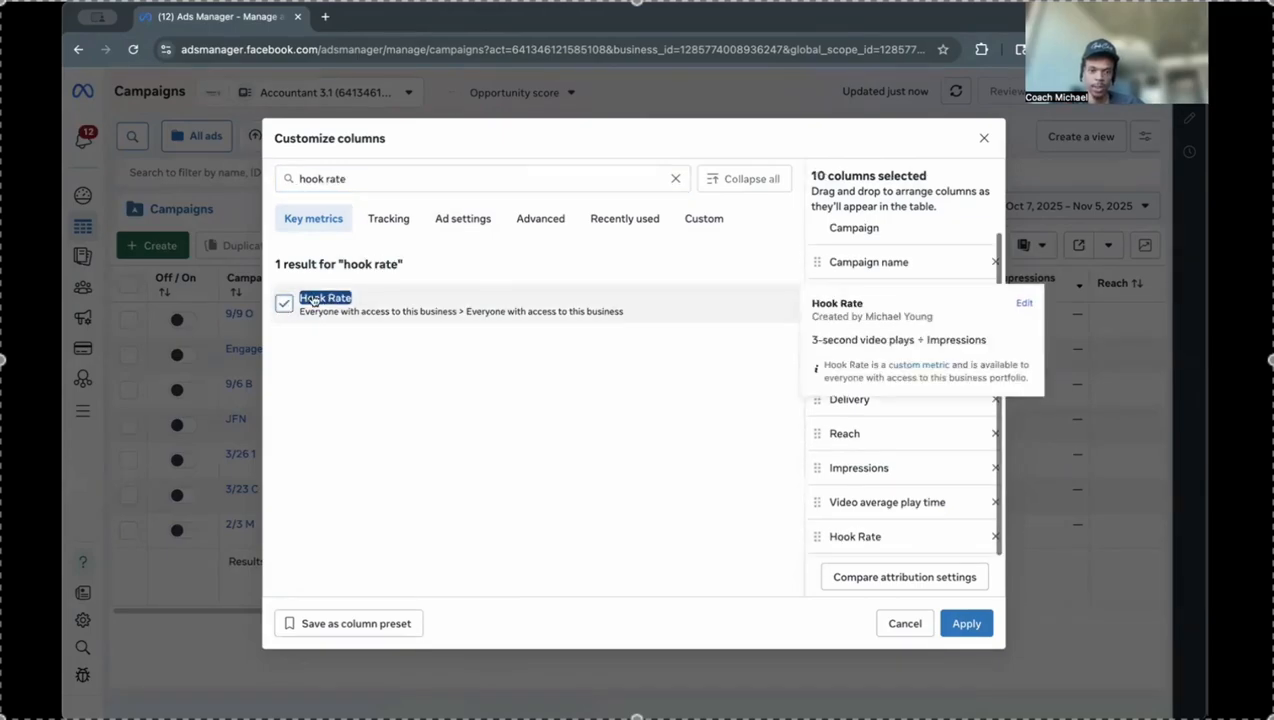
triple_click(359, 180)
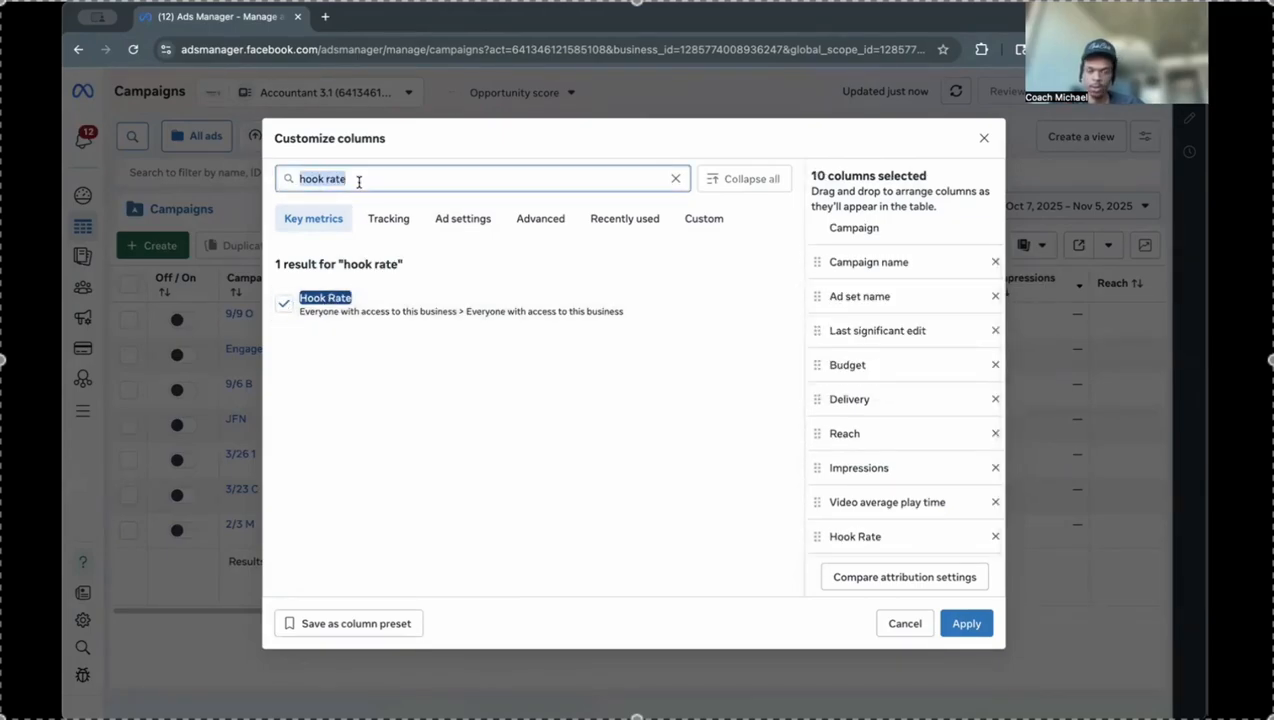
text(Ho)
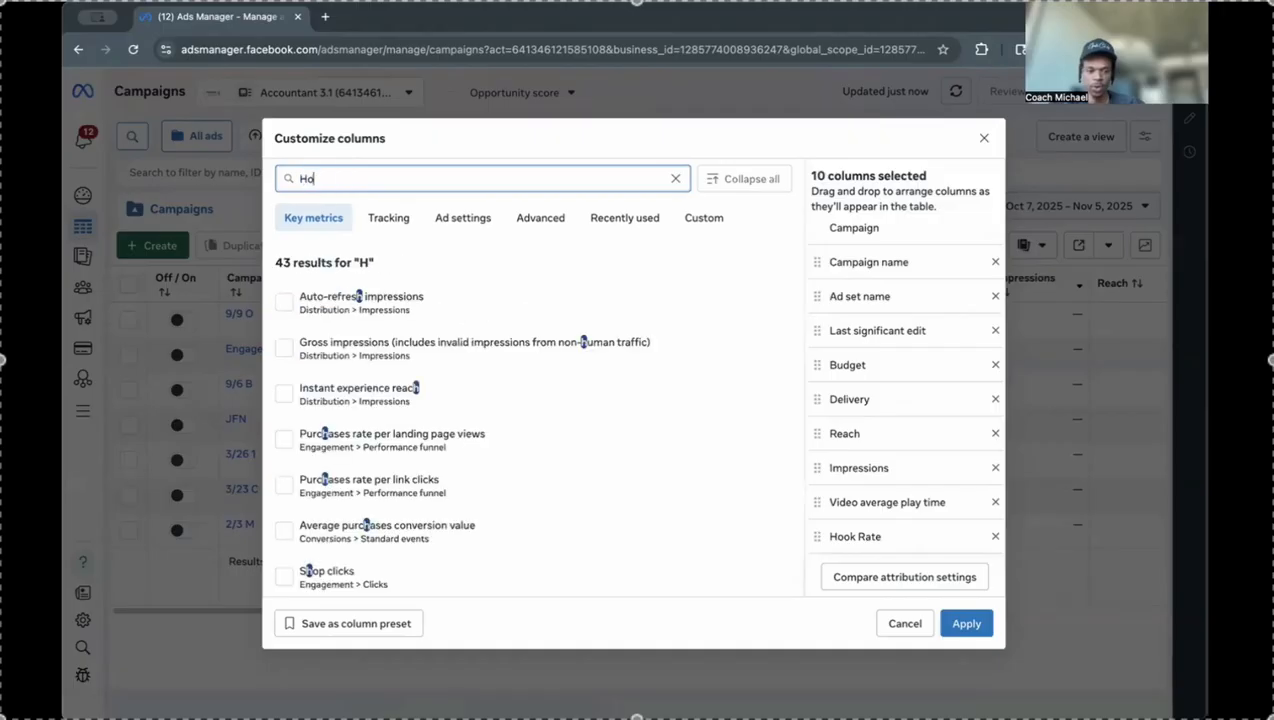
text(ld rate)
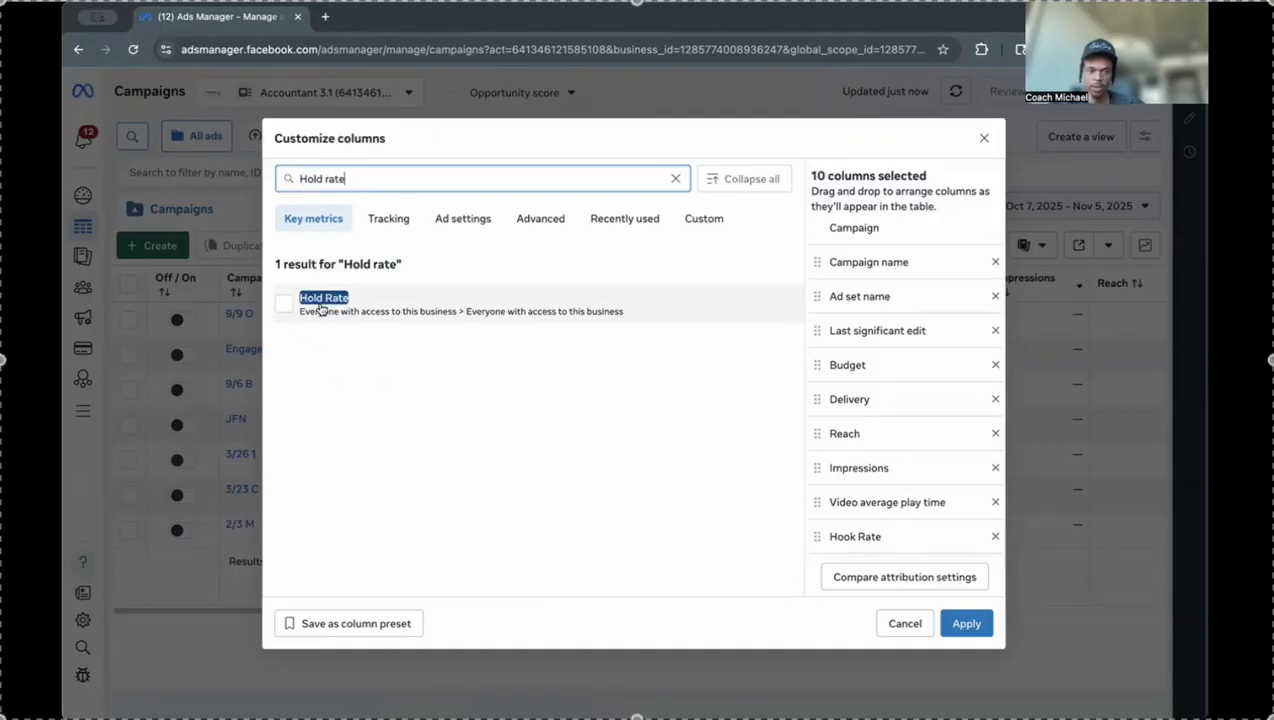
click(303, 305)
Step: Search the available columns for "Content views" and add its Total to the selection
triple_click(347, 178)
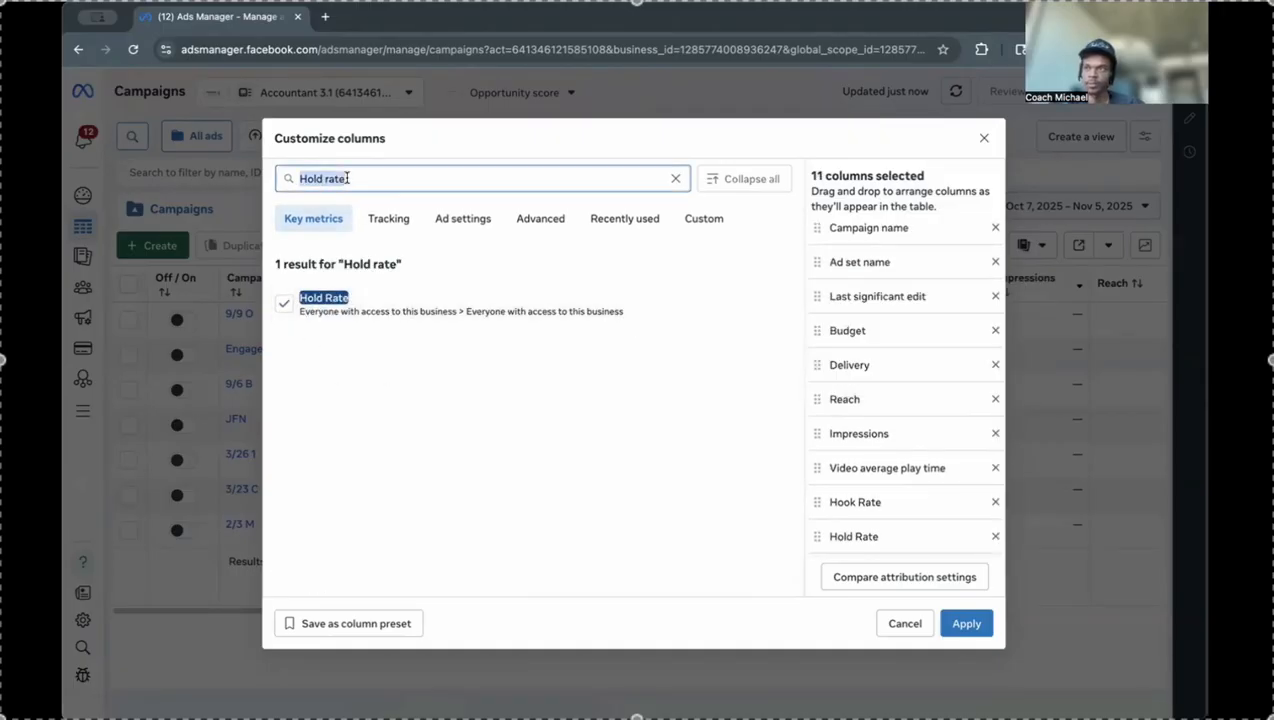
text(Conv)
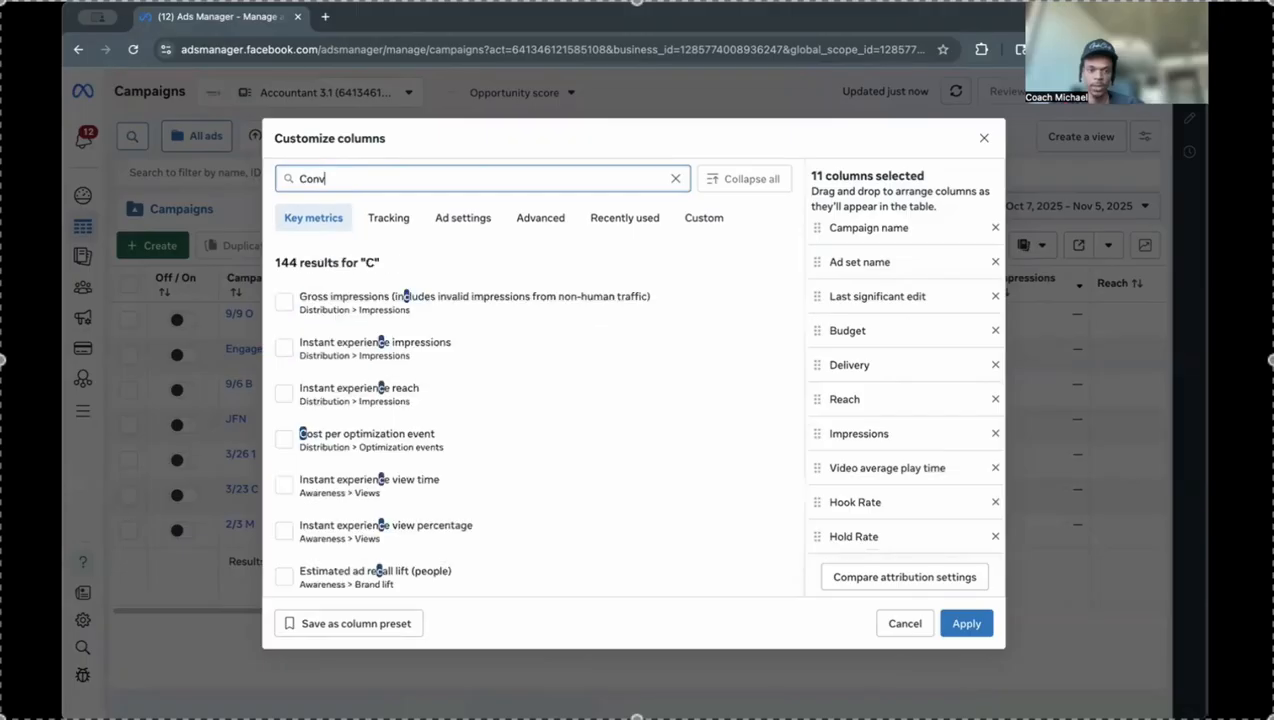
key(BackSpace)
text(tent)
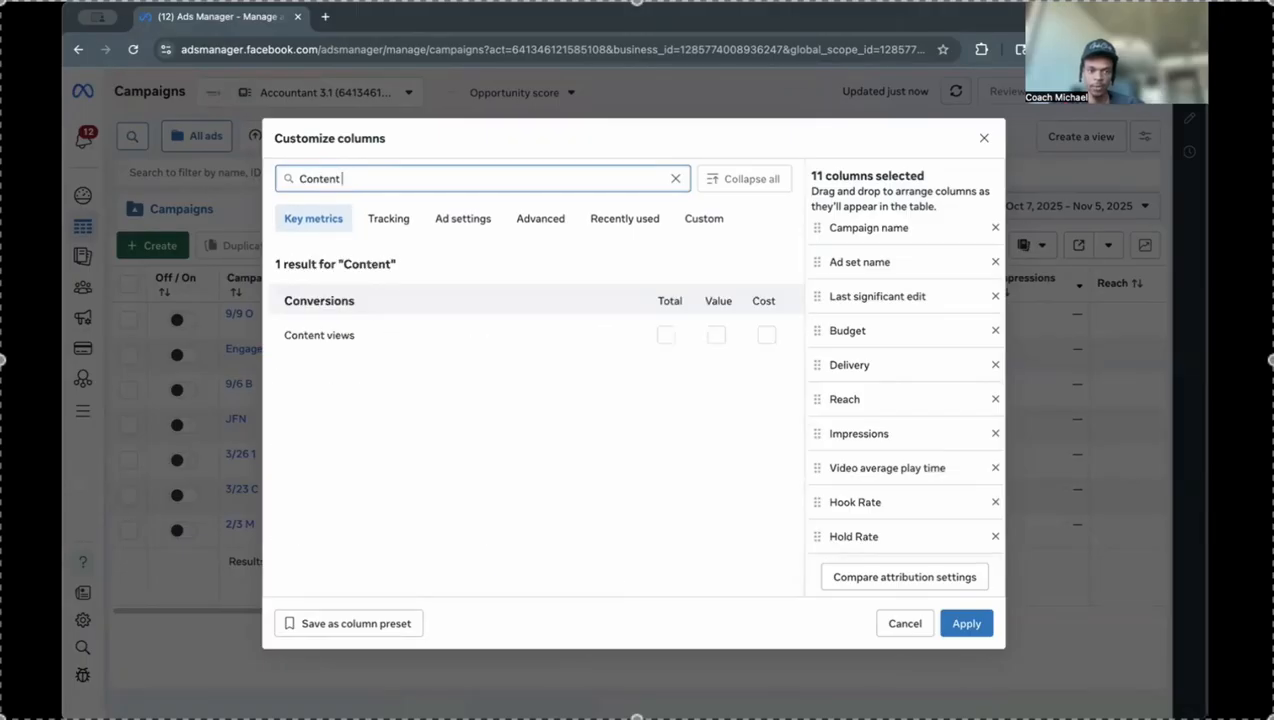
text( views)
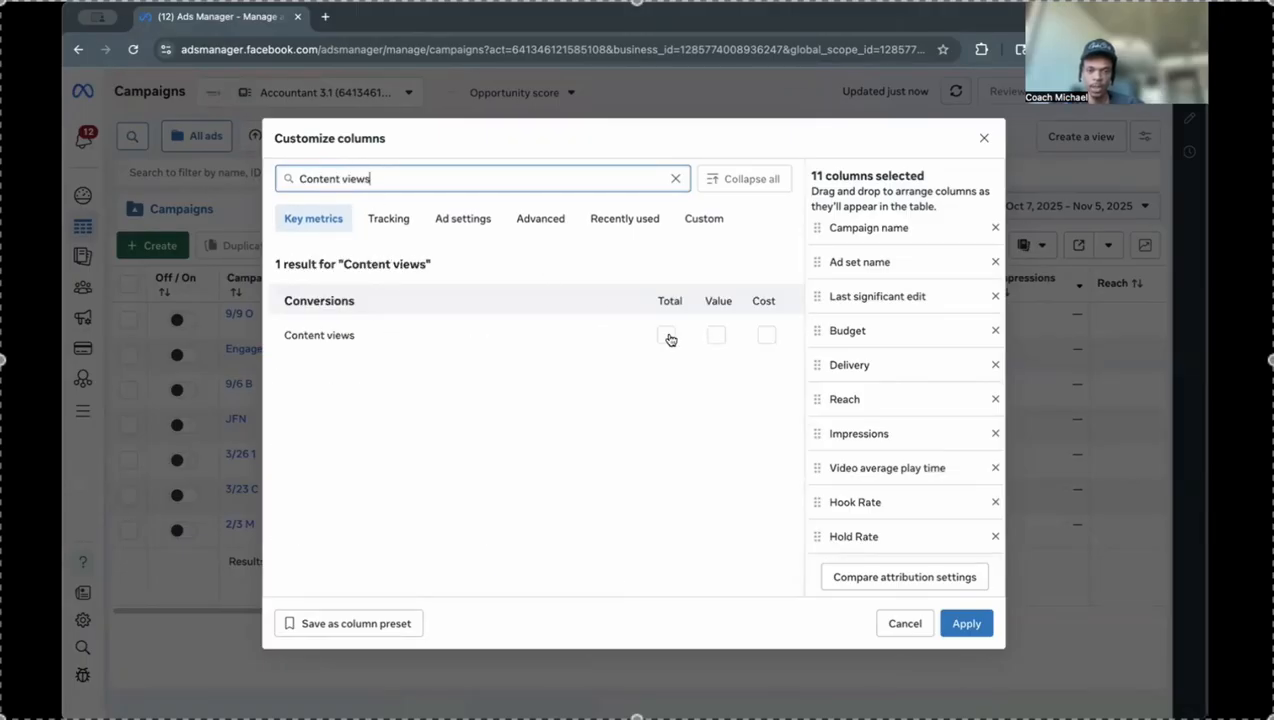
click(666, 336)
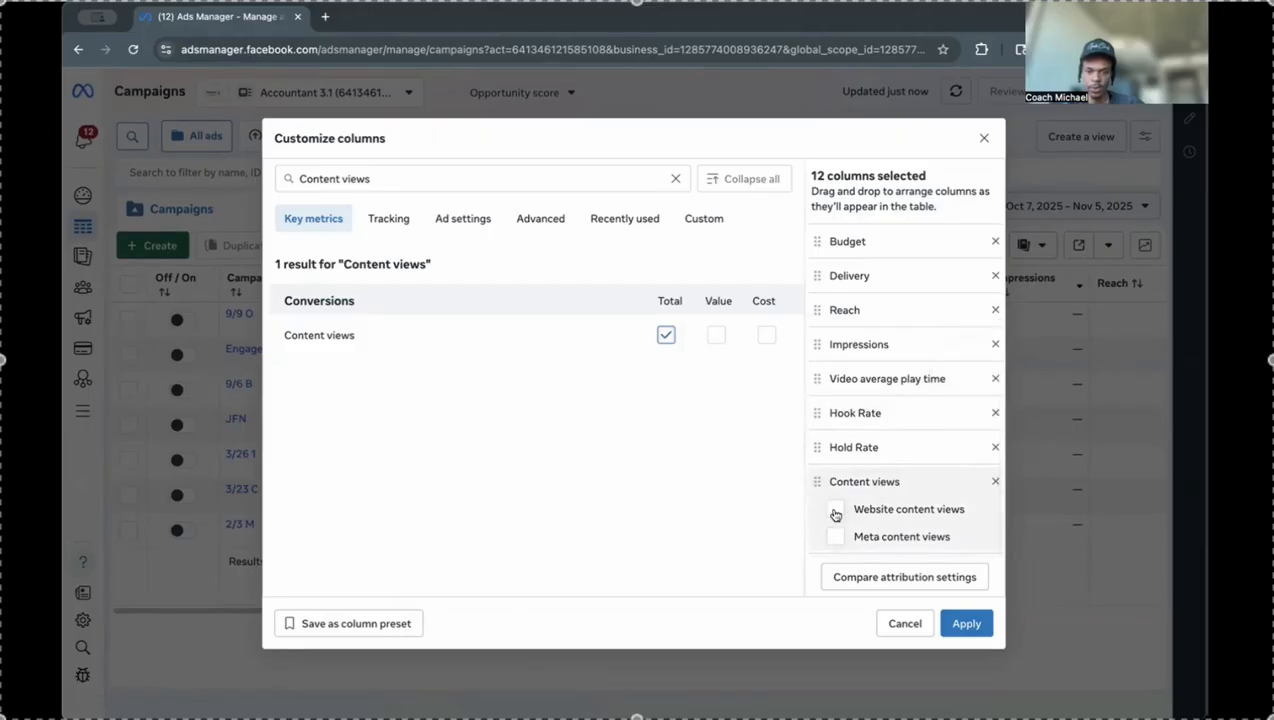
Step: Search the available columns for "link click" and add Link clicks to the selection
click(673, 178)
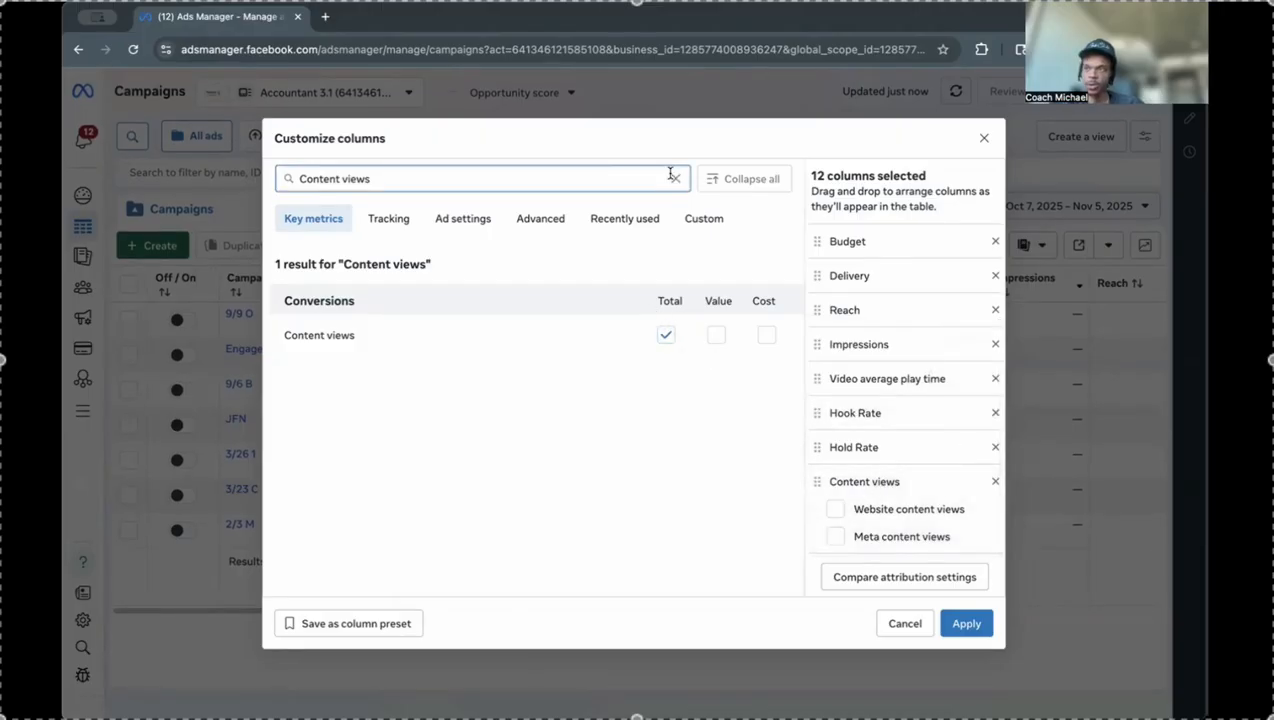
text(l)
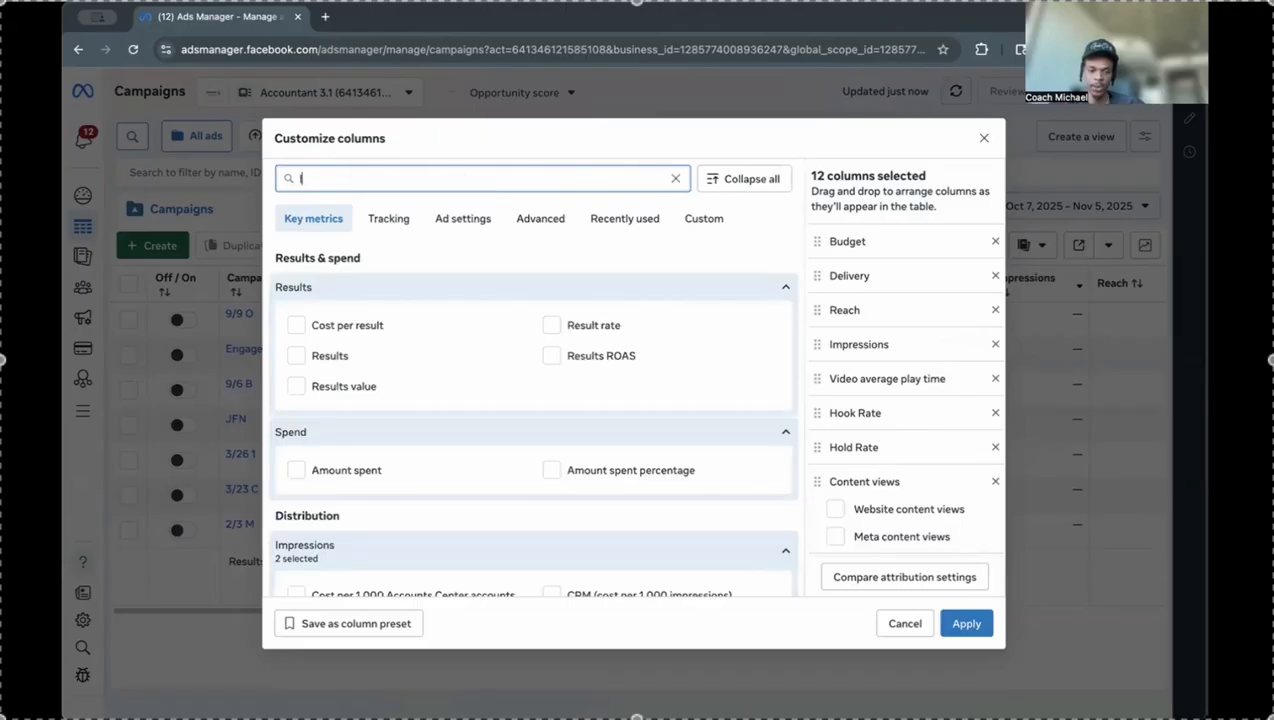
text(ink click)
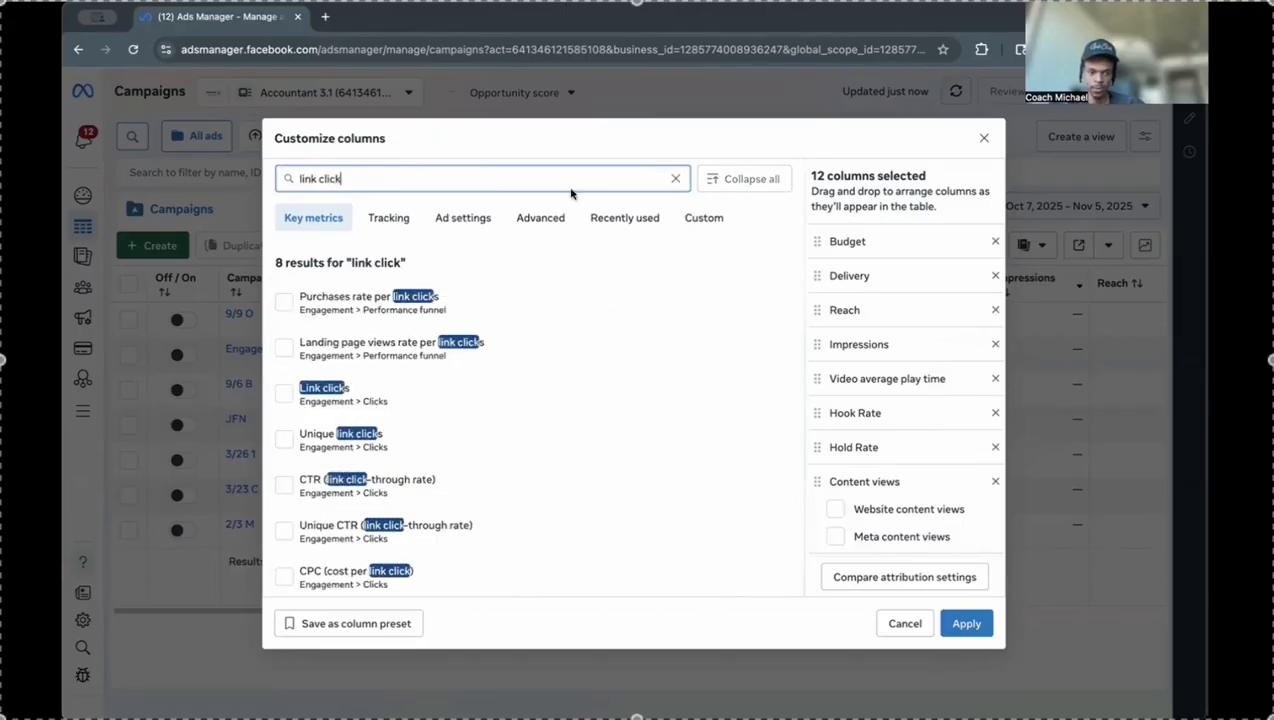
click(284, 393)
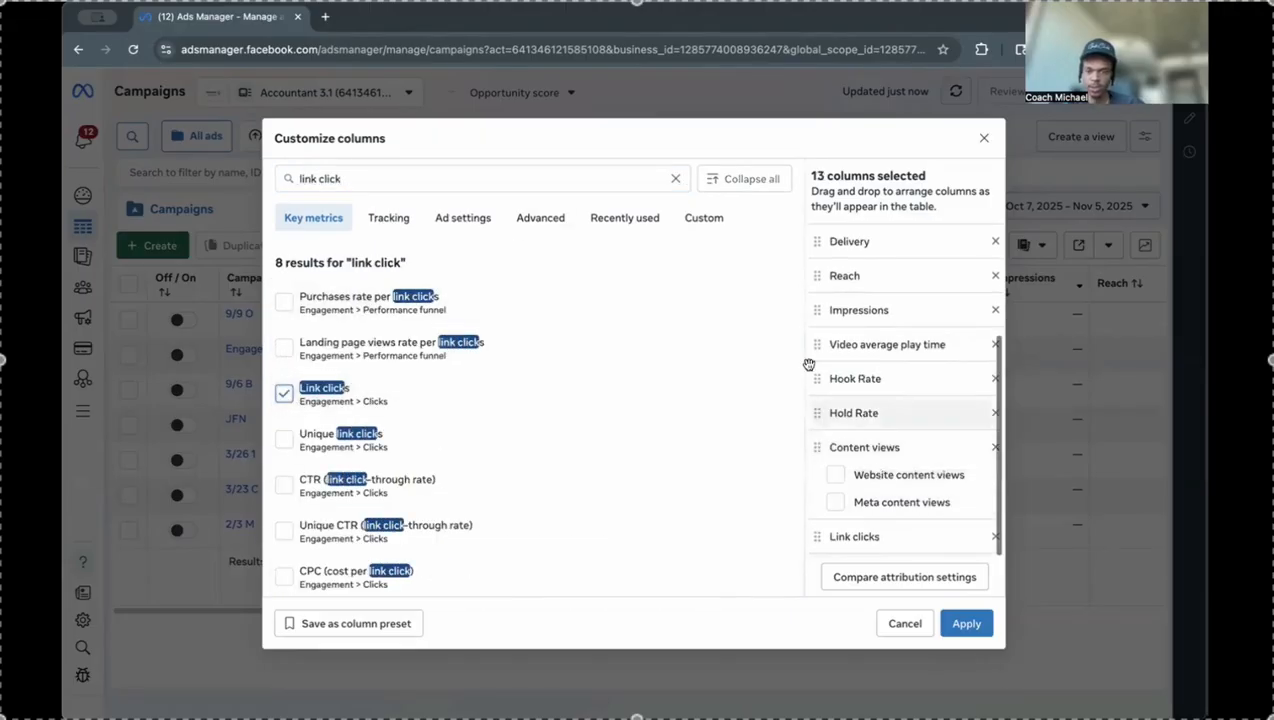
triple_click(583, 178)
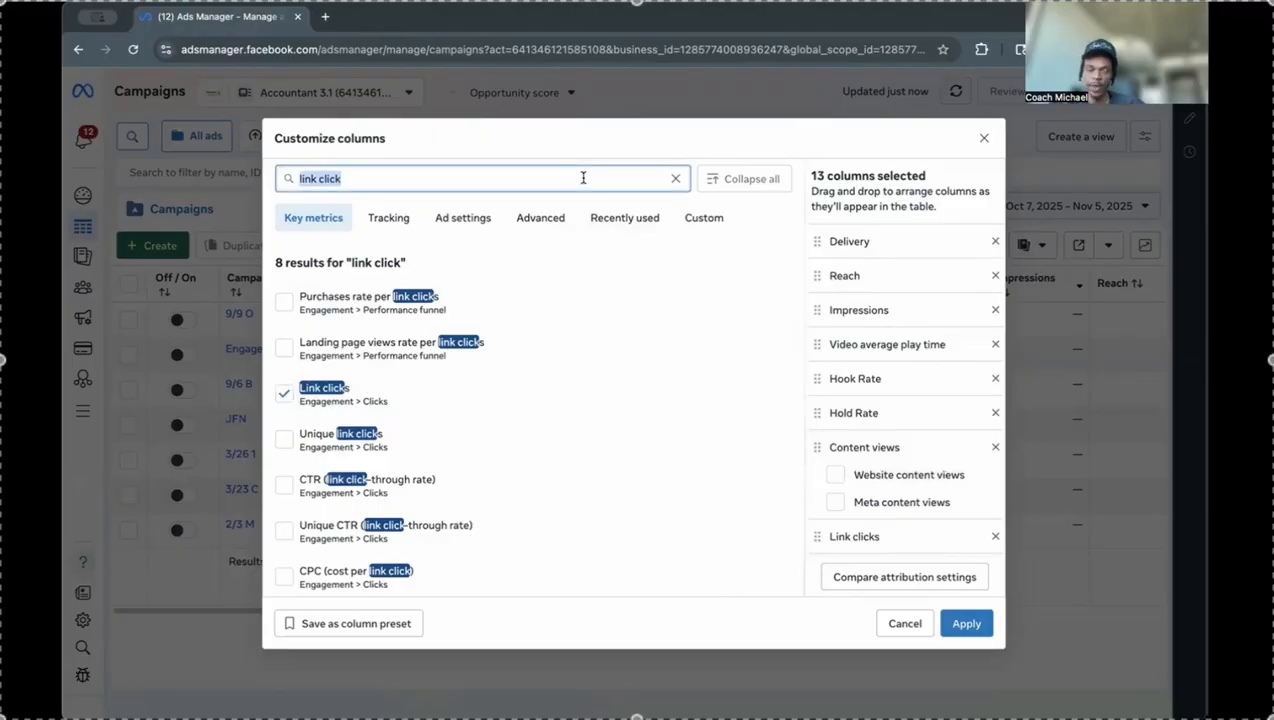
Step: Search for "CPC" and "CTR", adding the CPC (cost per link click) and CTR (link click-through rate) columns
text(CPC)
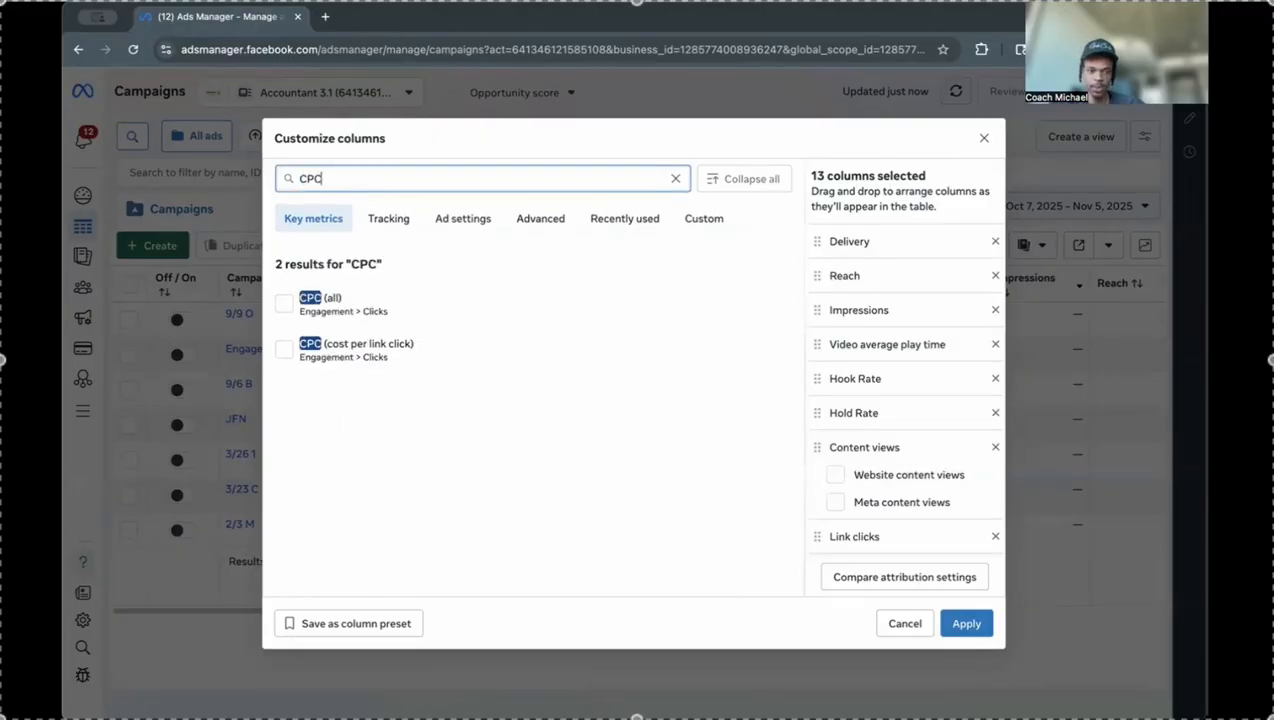
mouse_move(333, 354)
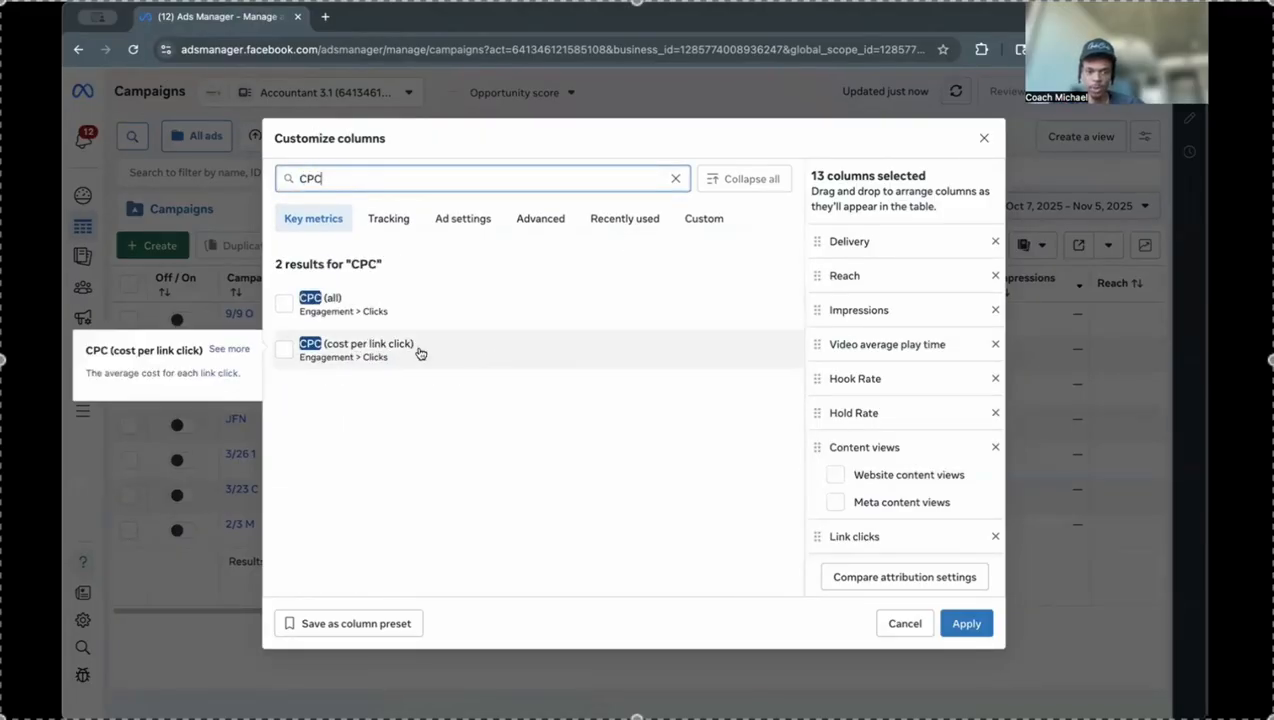
click(352, 358)
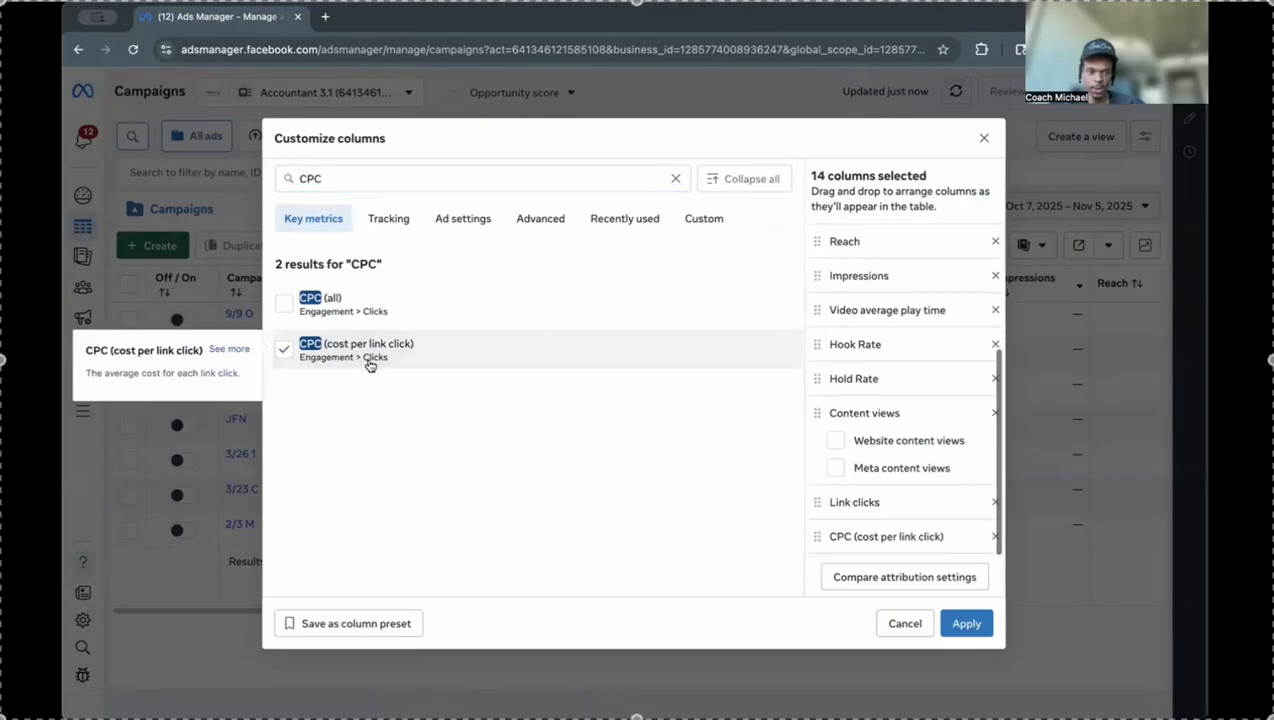
double_click(336, 177)
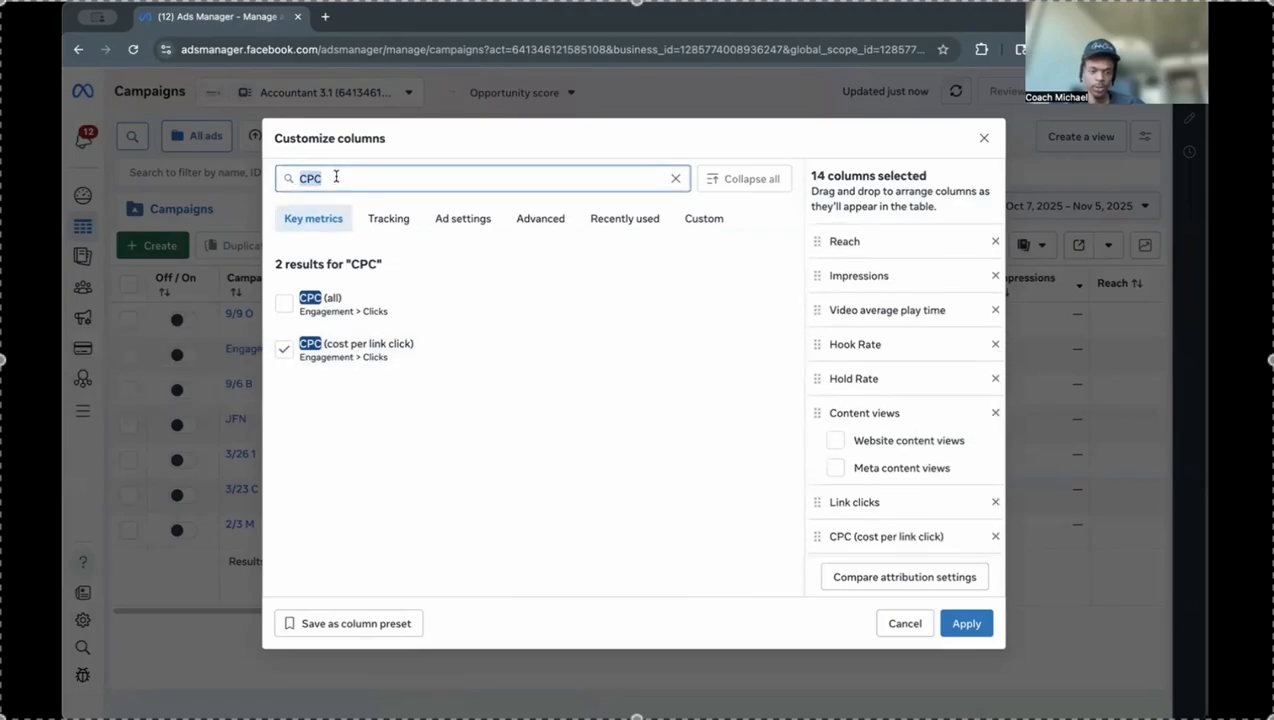
text(CTR)
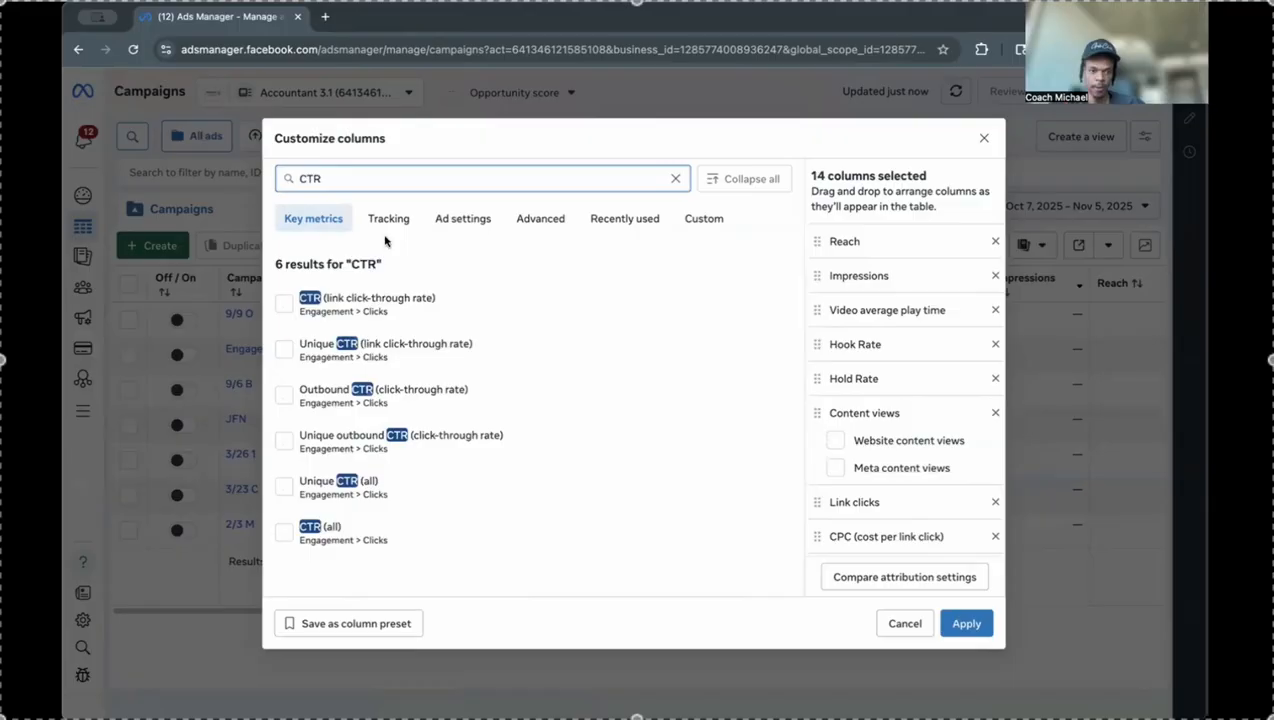
mouse_move(410, 304)
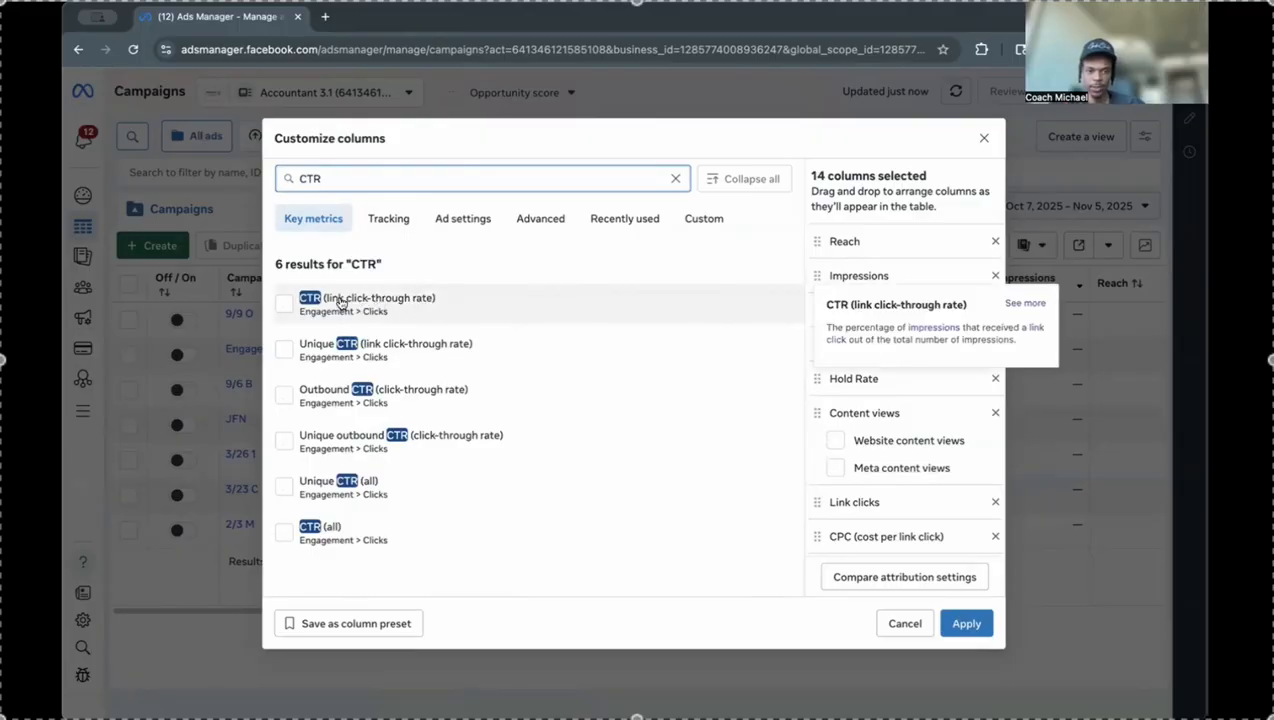
click(357, 297)
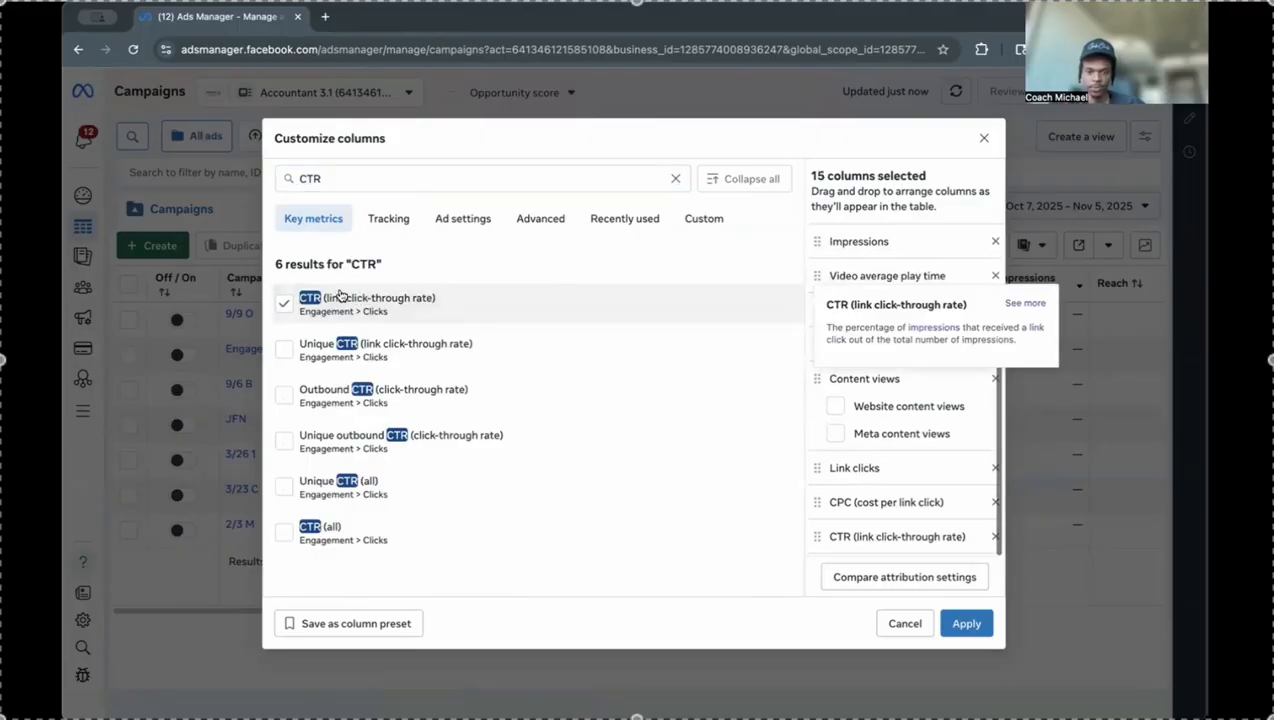
Step: Search for "CPM" and "Freq", adding the CPM (cost per 1,000 impressions) and Frequency columns
double_click(358, 178)
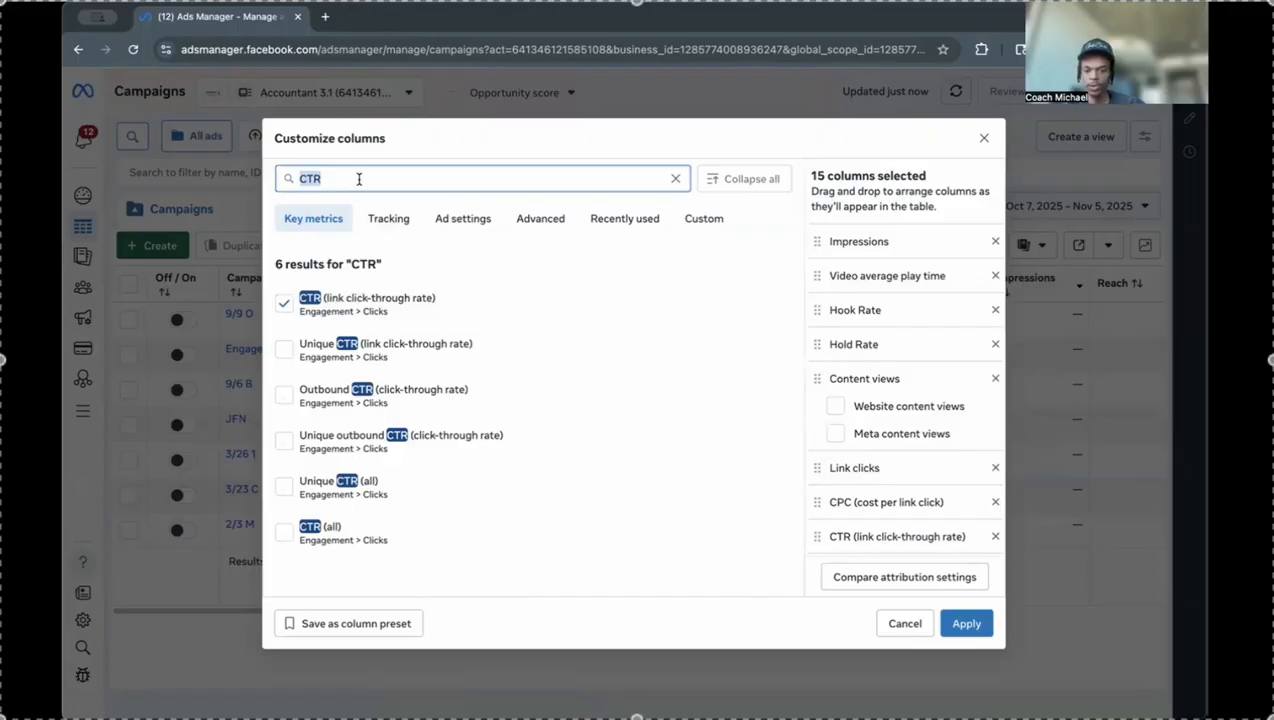
text(CPM)
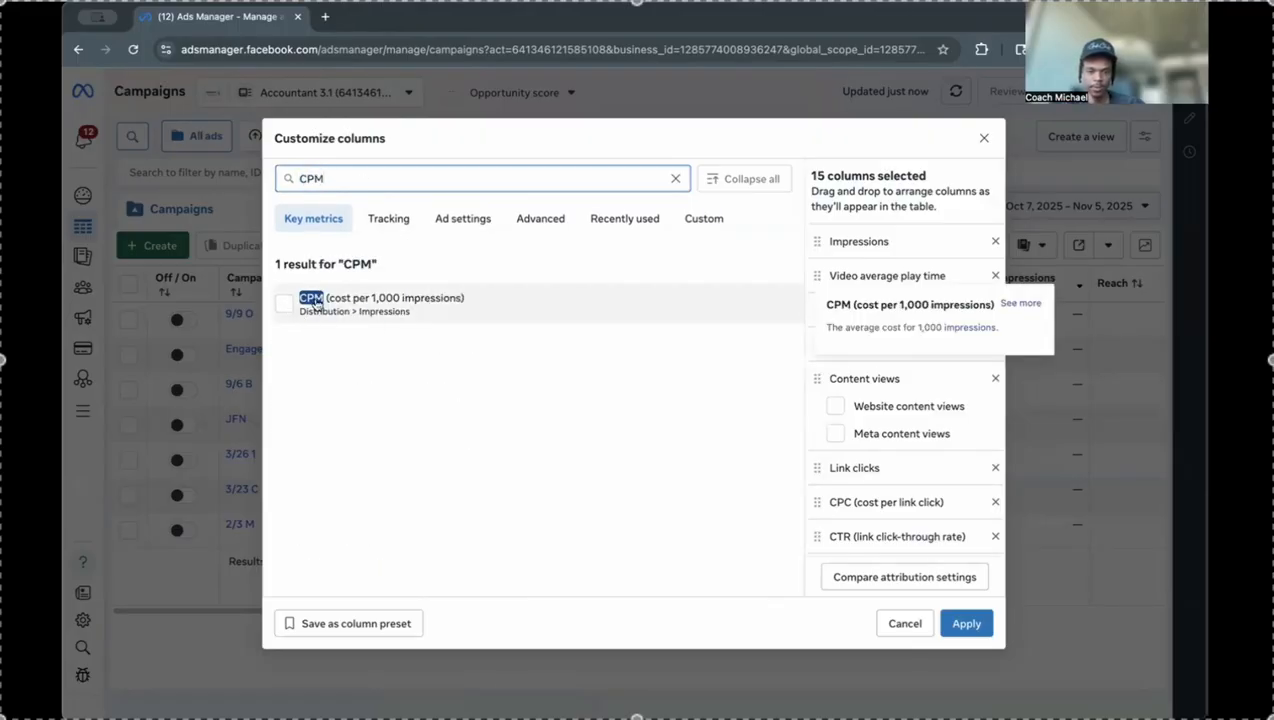
click(311, 300)
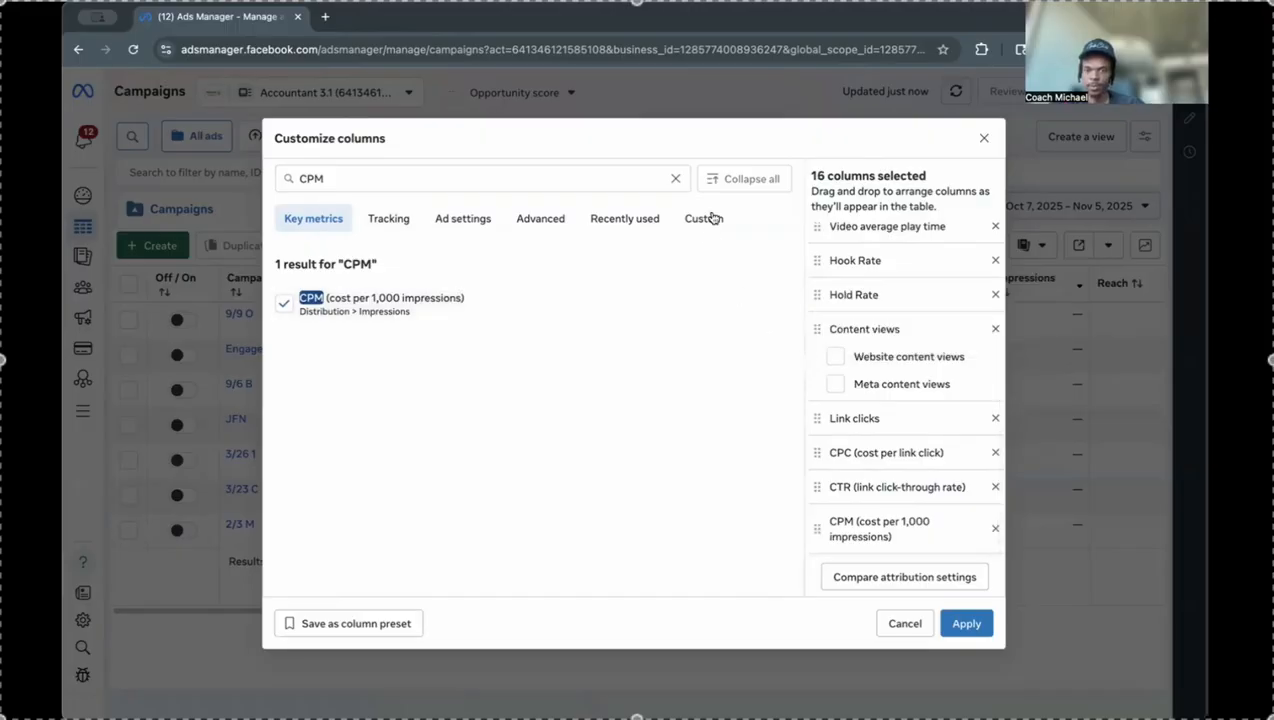
click(649, 174)
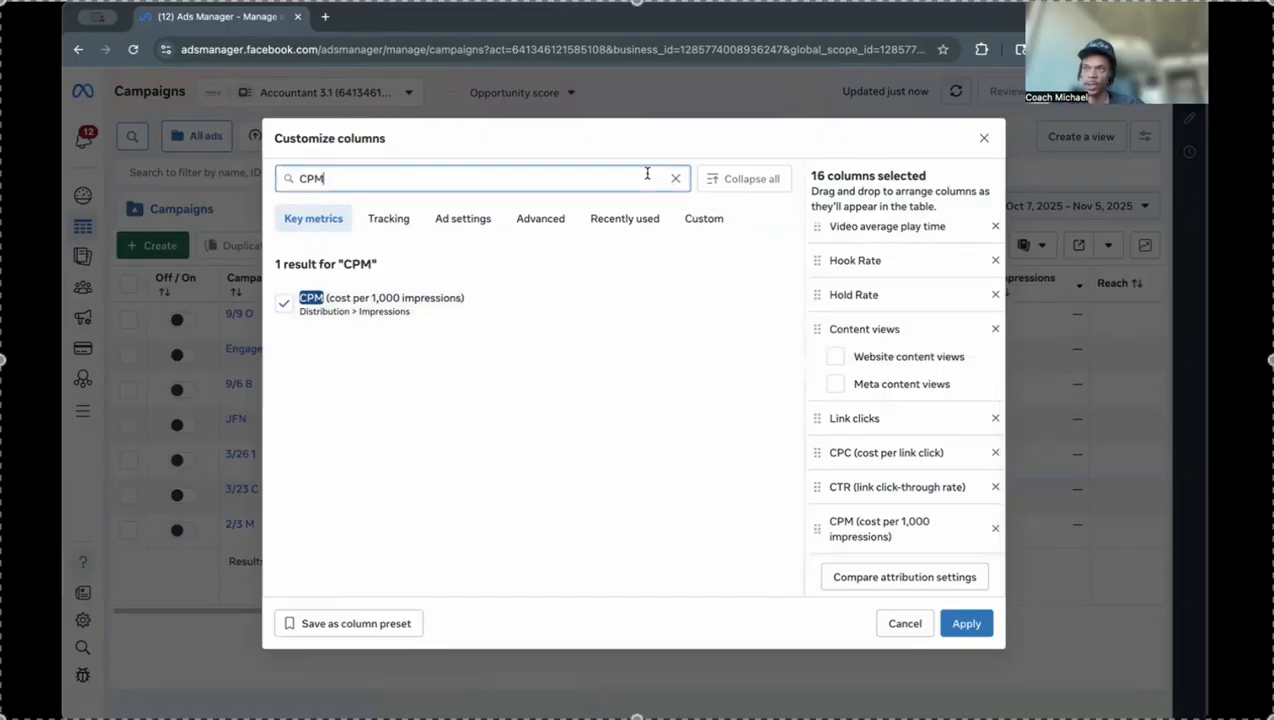
key(ctrl+a)
key(BackSpace)
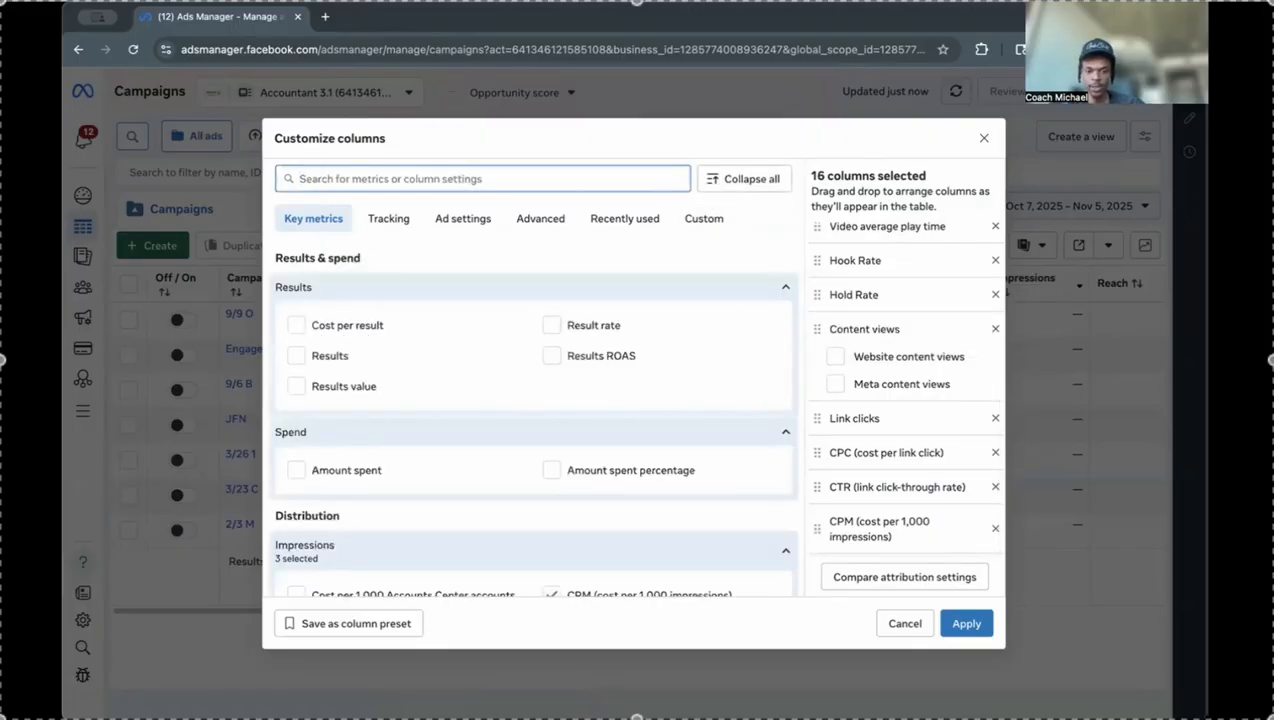
text(Freq)
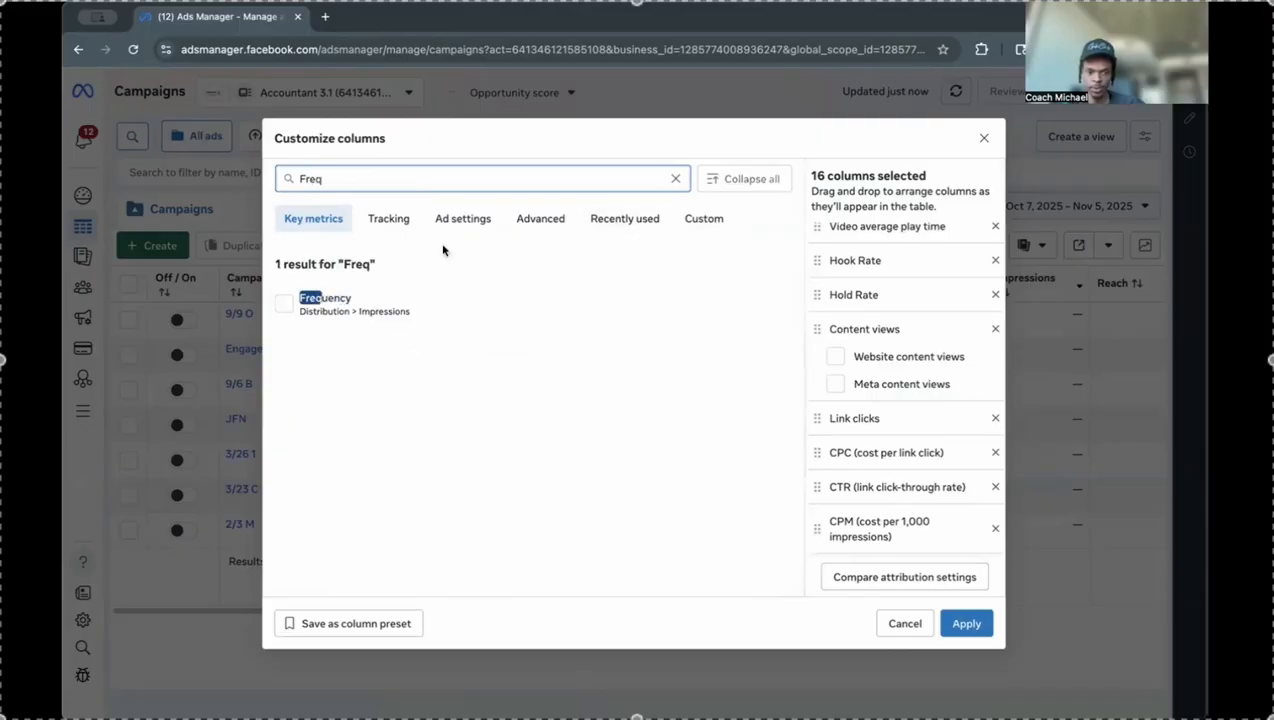
click(284, 302)
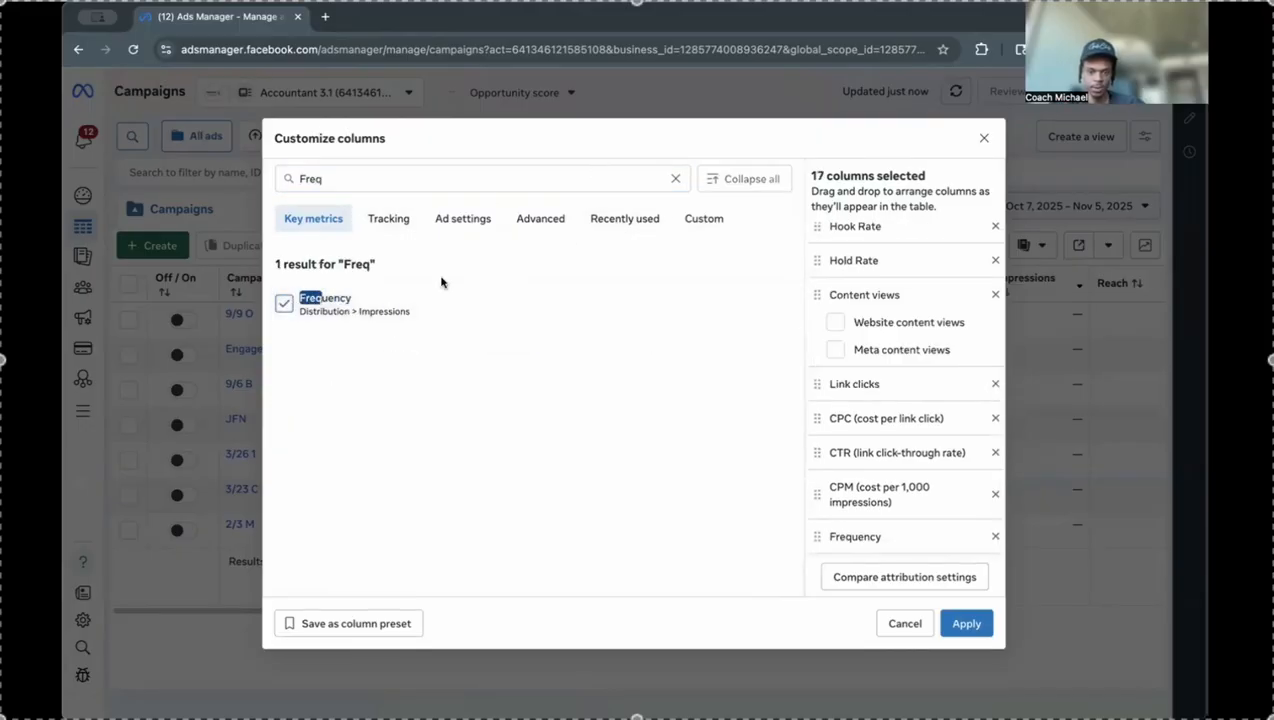
Step: Search the available columns for "amount sp" and add Amount spent to the selection
click(361, 177)
key(ctrl+a)
text(a)
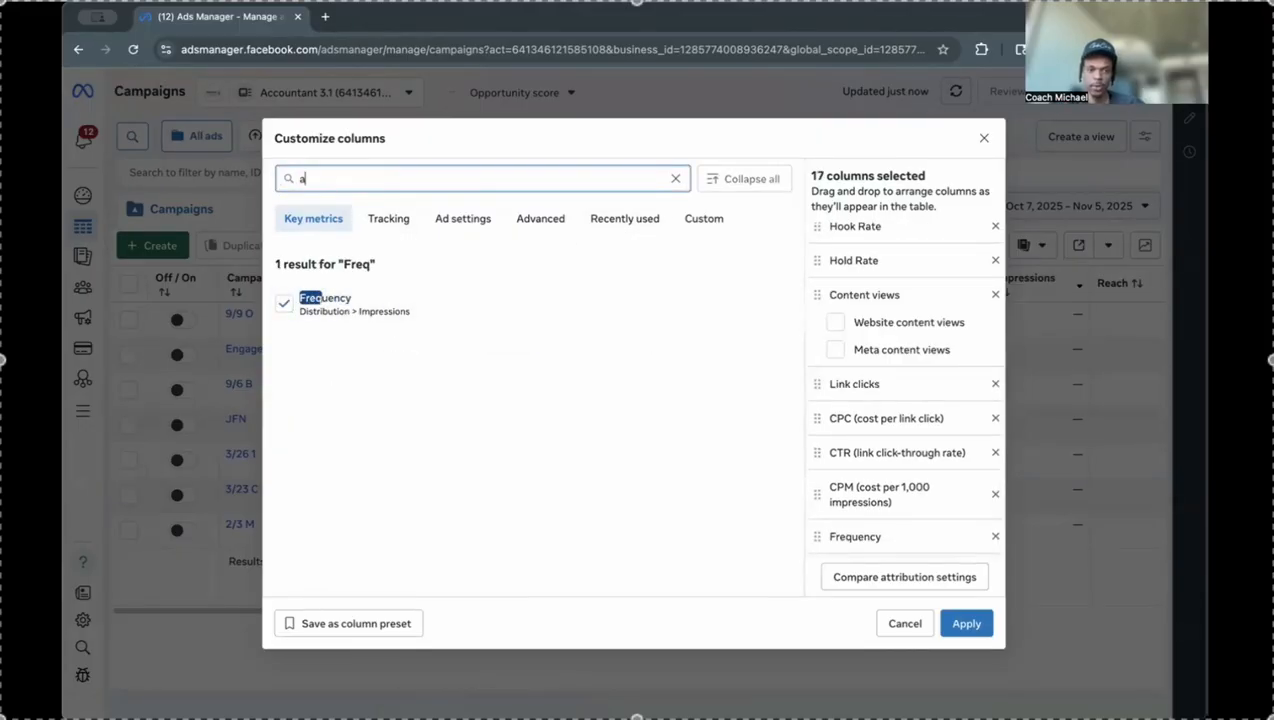
text(mount sp)
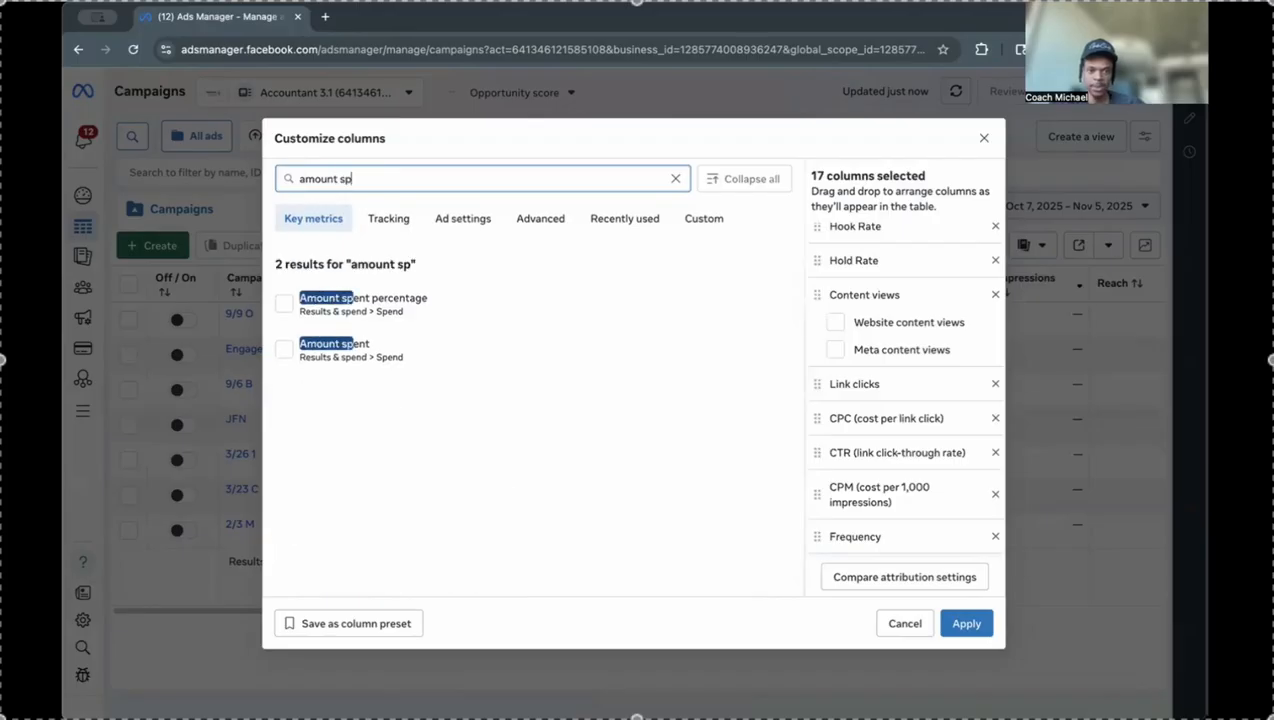
click(284, 349)
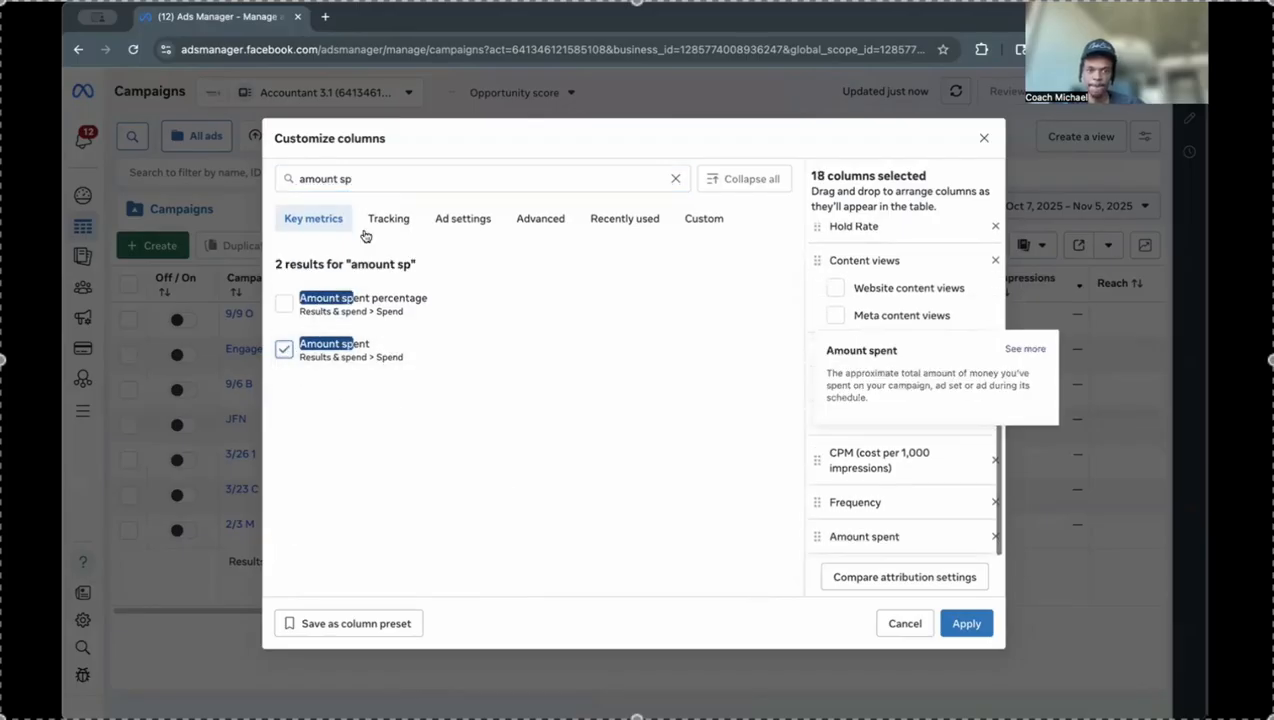
Step: Search the available columns for "add" and include the Total and Cost of Adds to cart
click(362, 179)
key(ctrl+a)
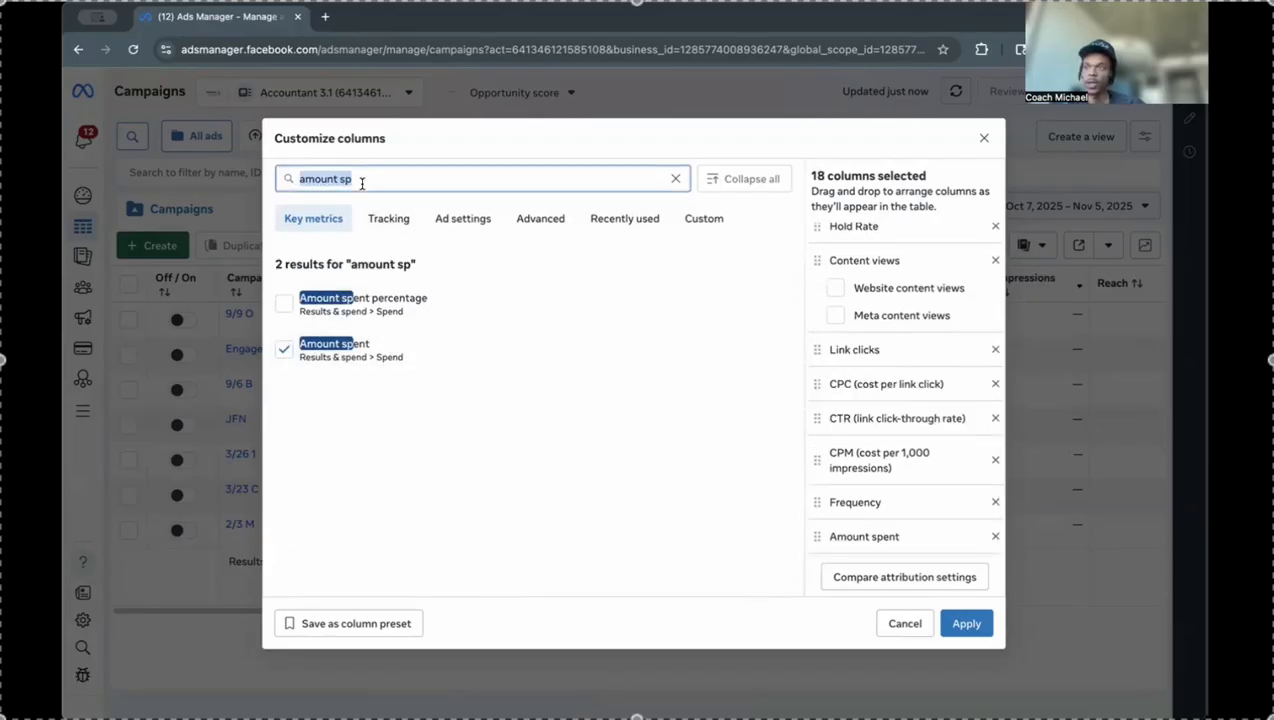
text(add)
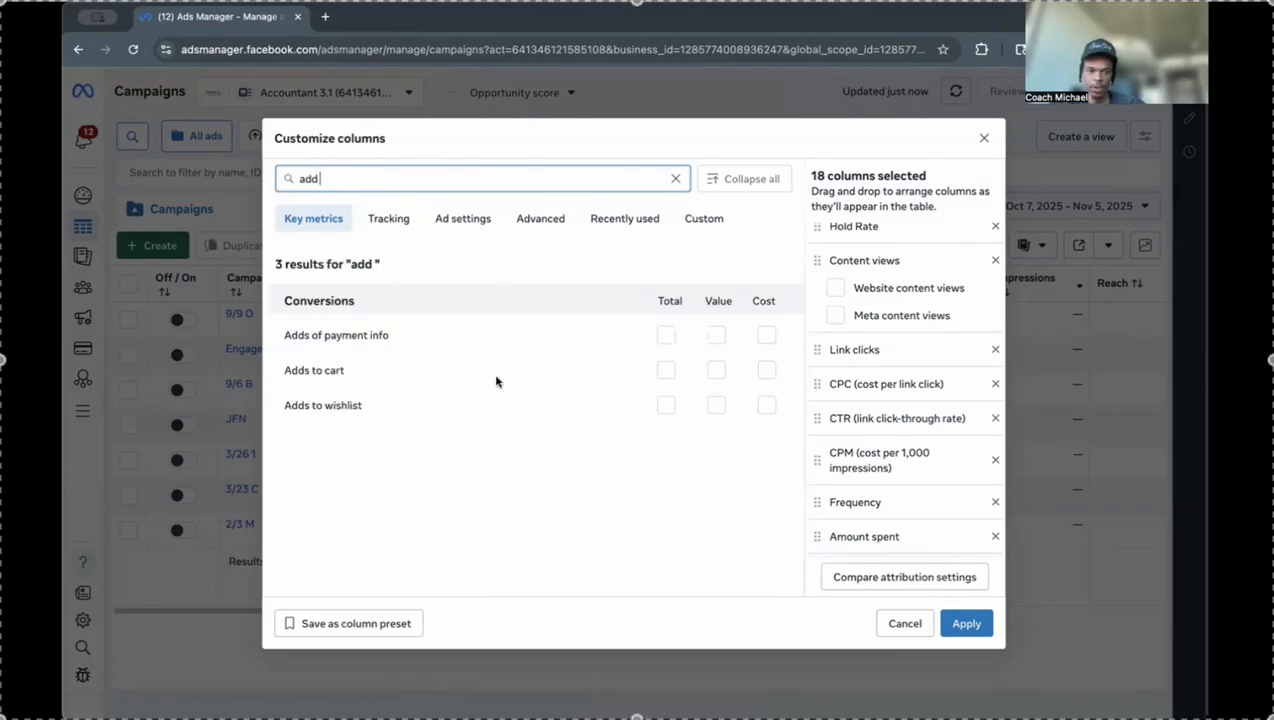
click(668, 371)
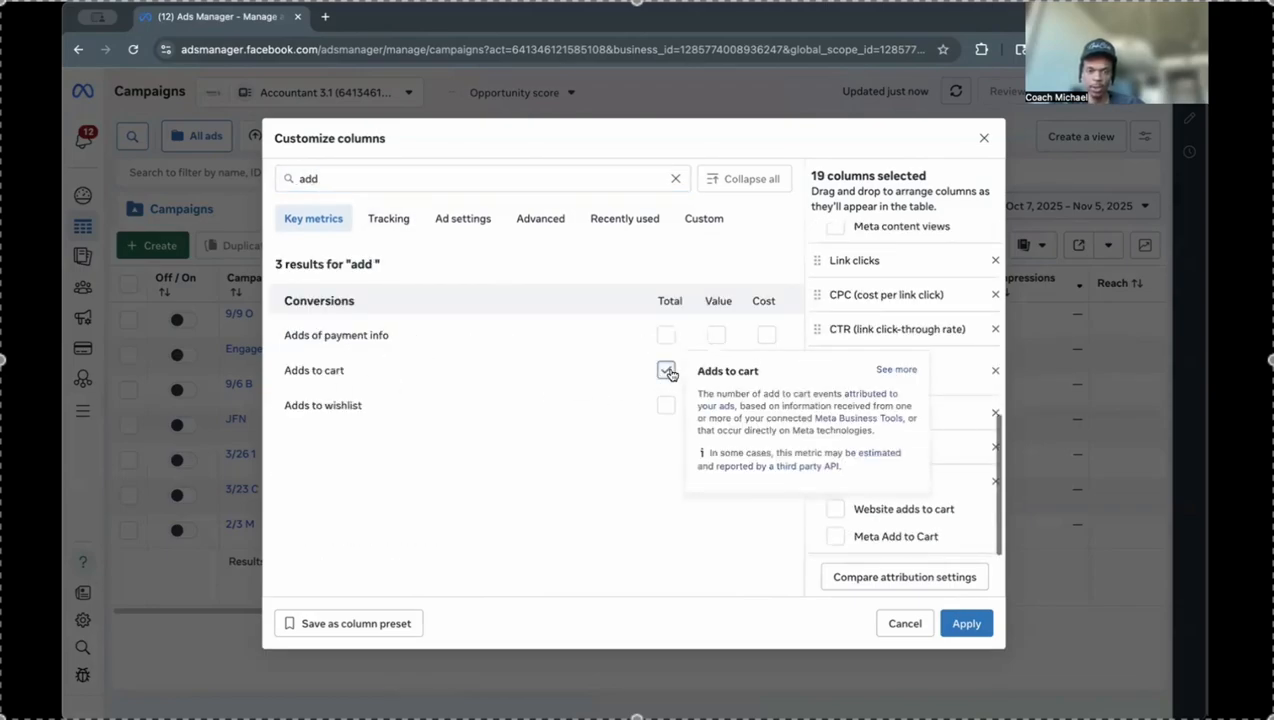
click(766, 372)
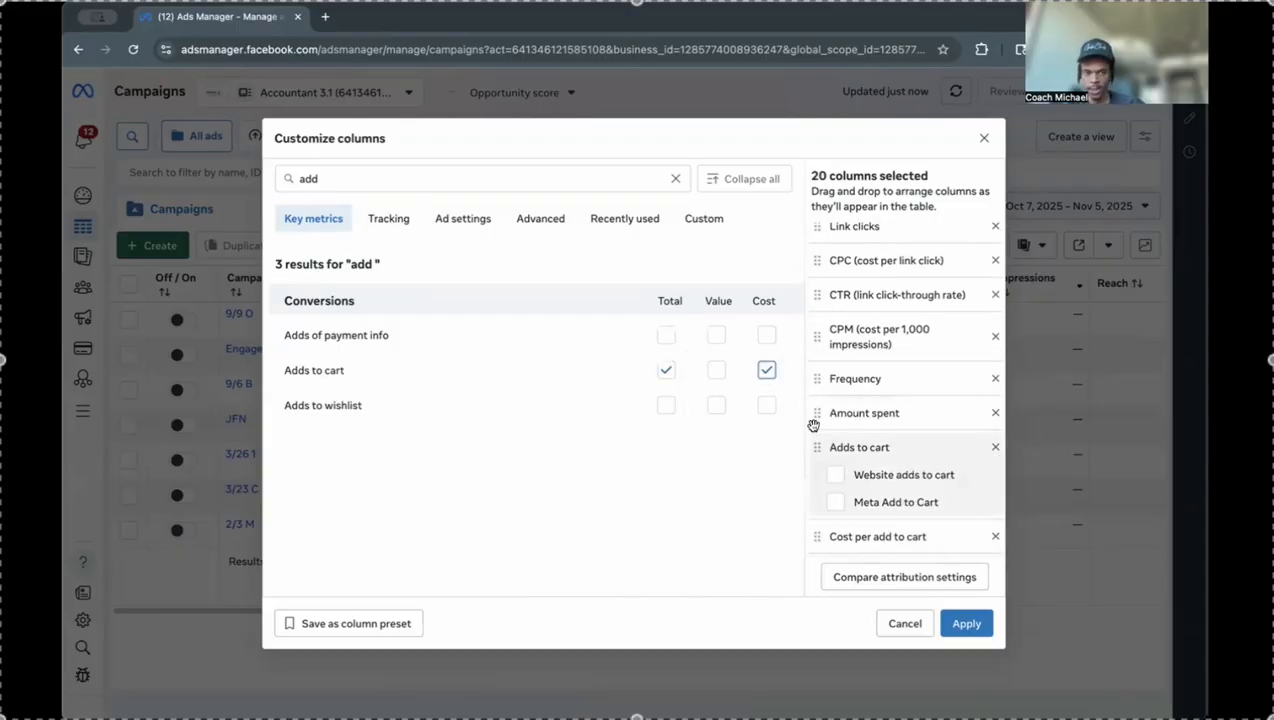
Step: Search the available columns for "check" and include the Total and Cost of Checkouts initiated
click(455, 176)
key(ctrl+a)
text(che)
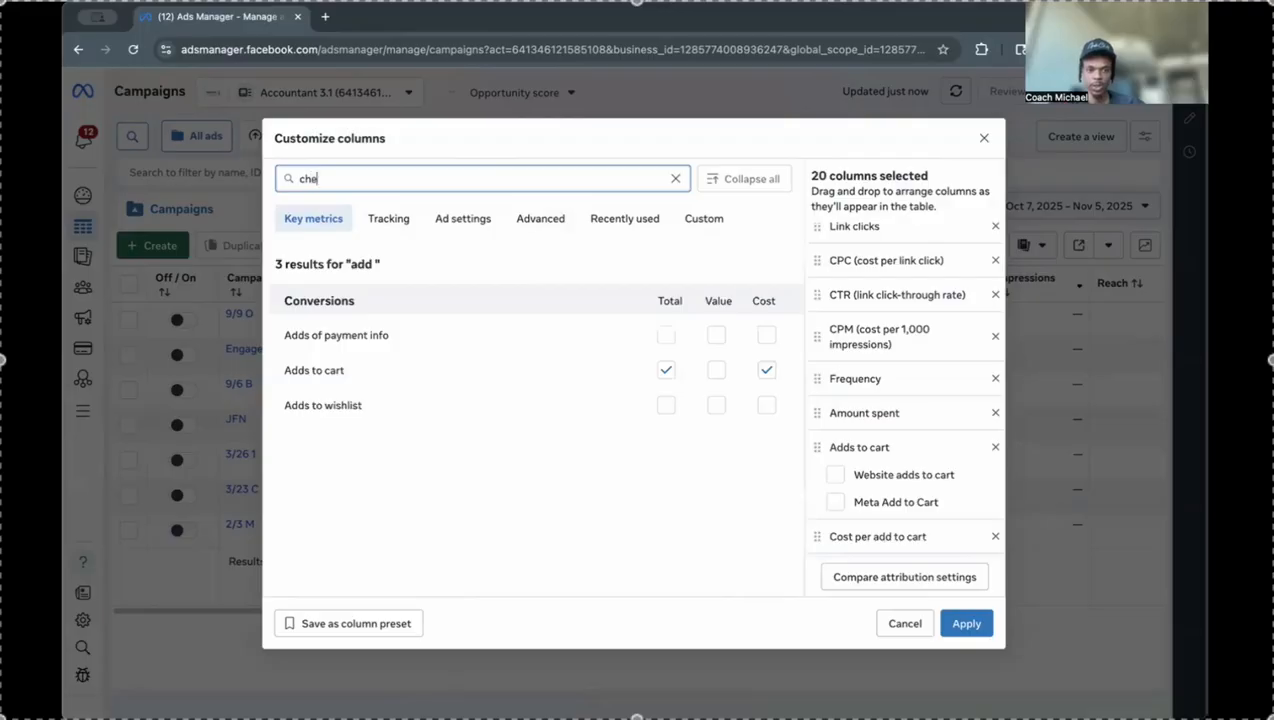
click(663, 379)
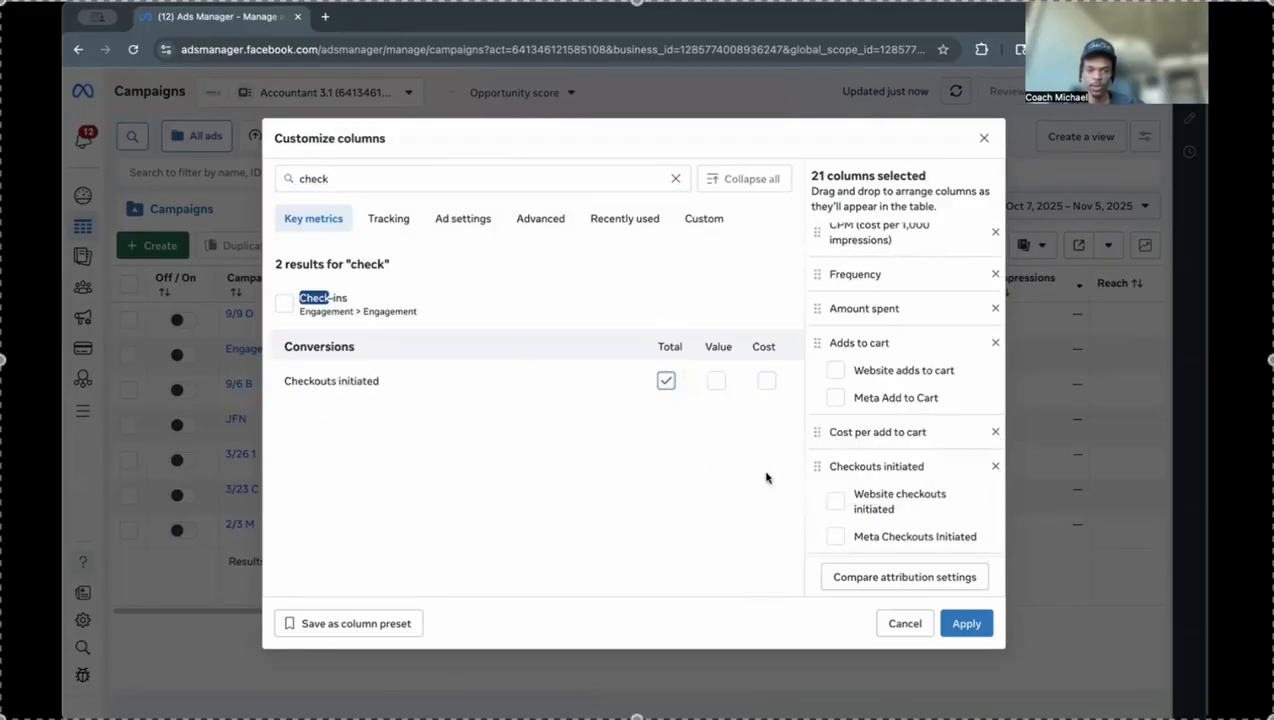
click(767, 380)
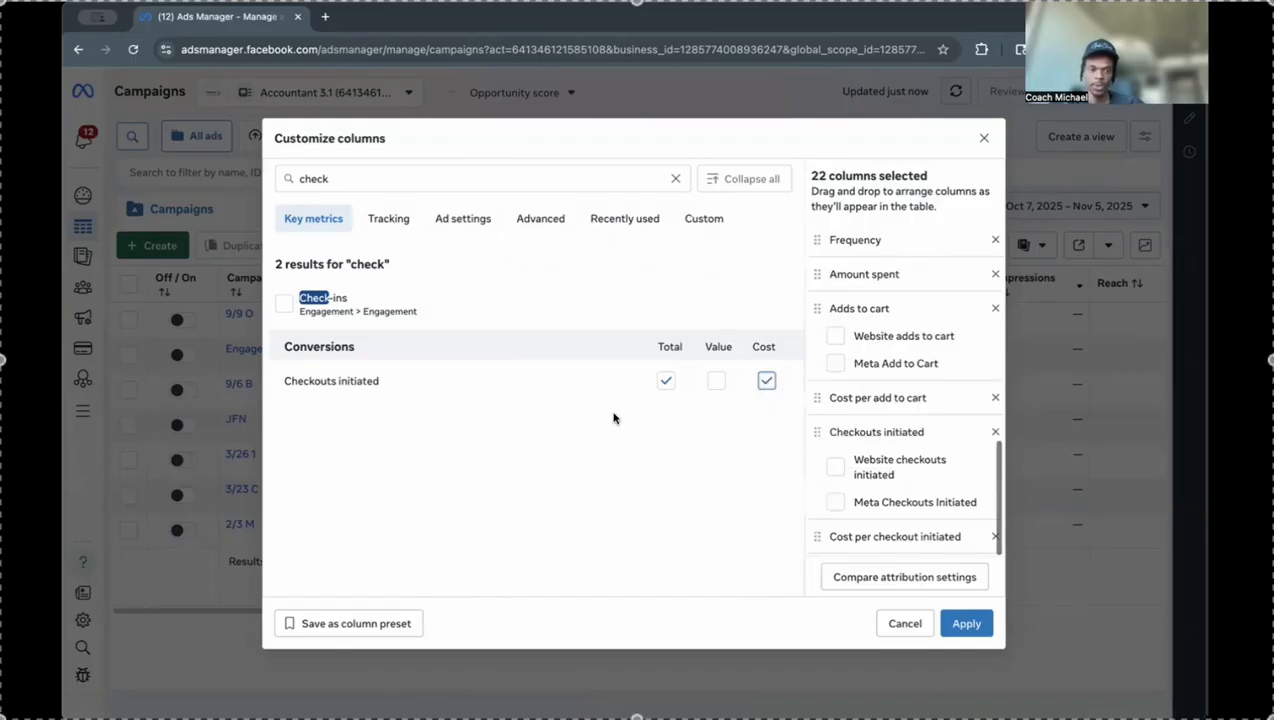
Step: Search for "purchase" and add the Total, Cost and Value of Purchases plus the Total of Purchase ROAS (Return on ad spend)
double_click(513, 183)
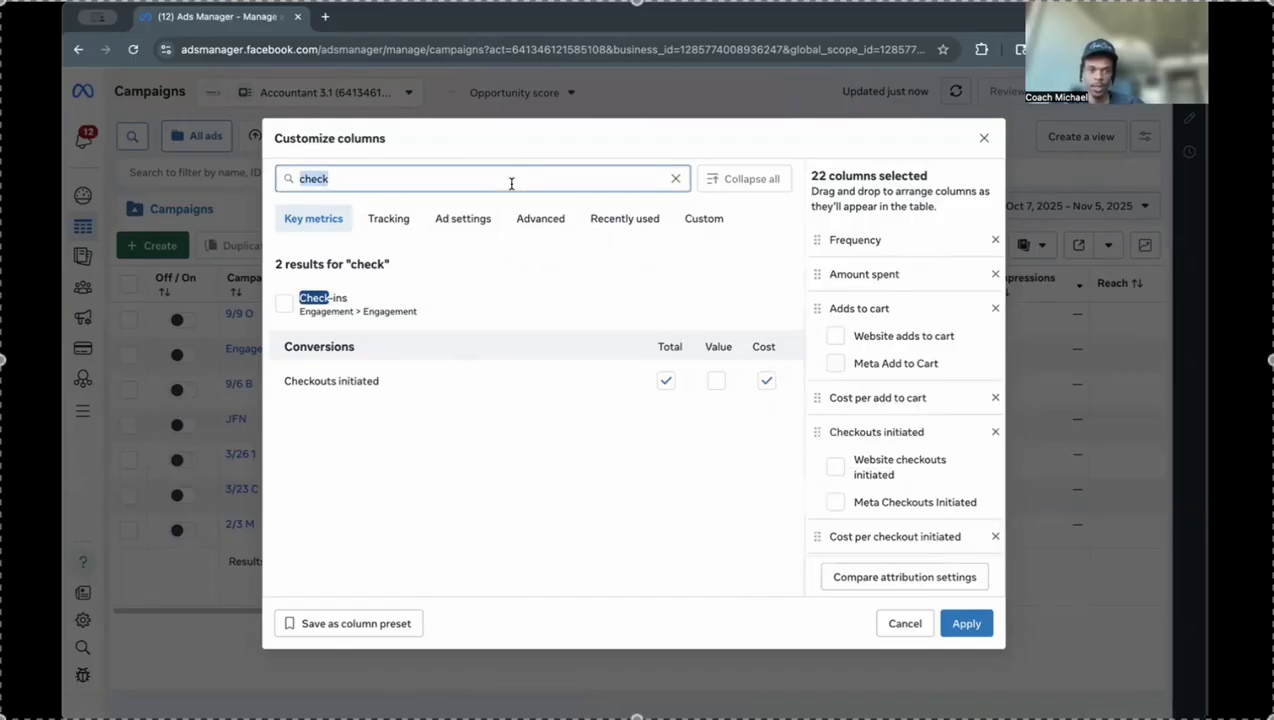
text(pur)
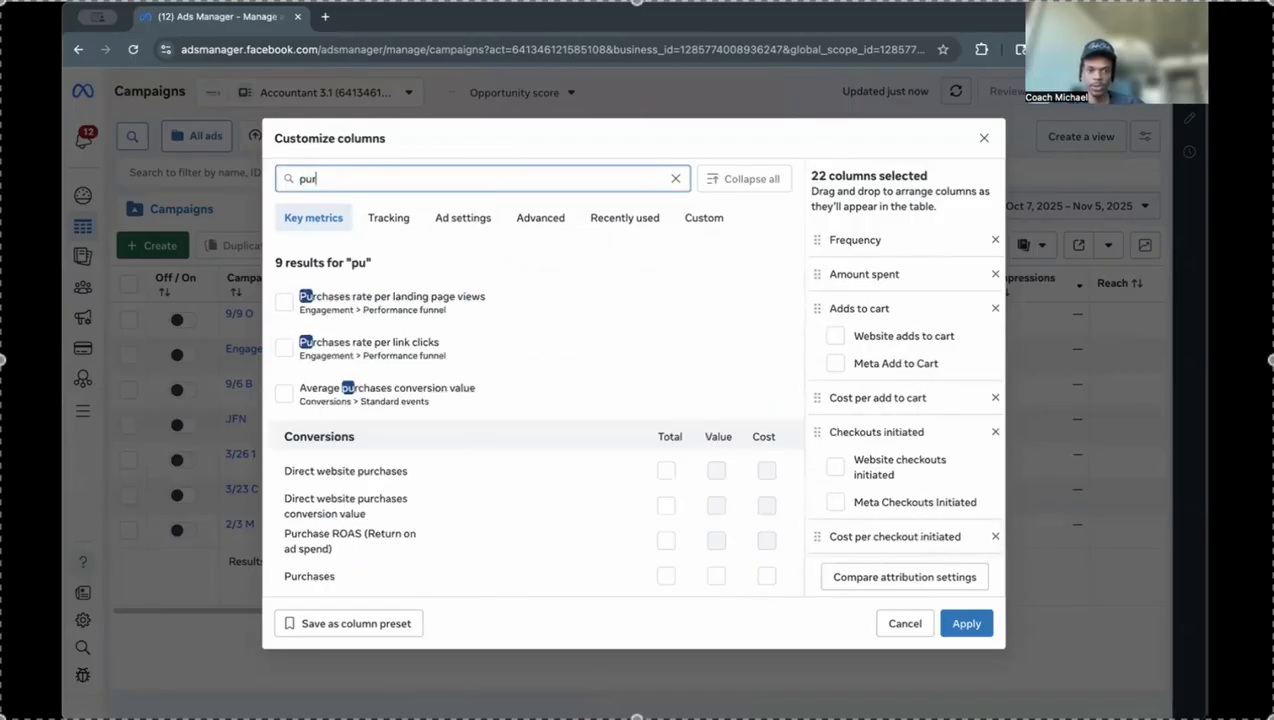
text(chase)
scroll(637, 401, down, 1)
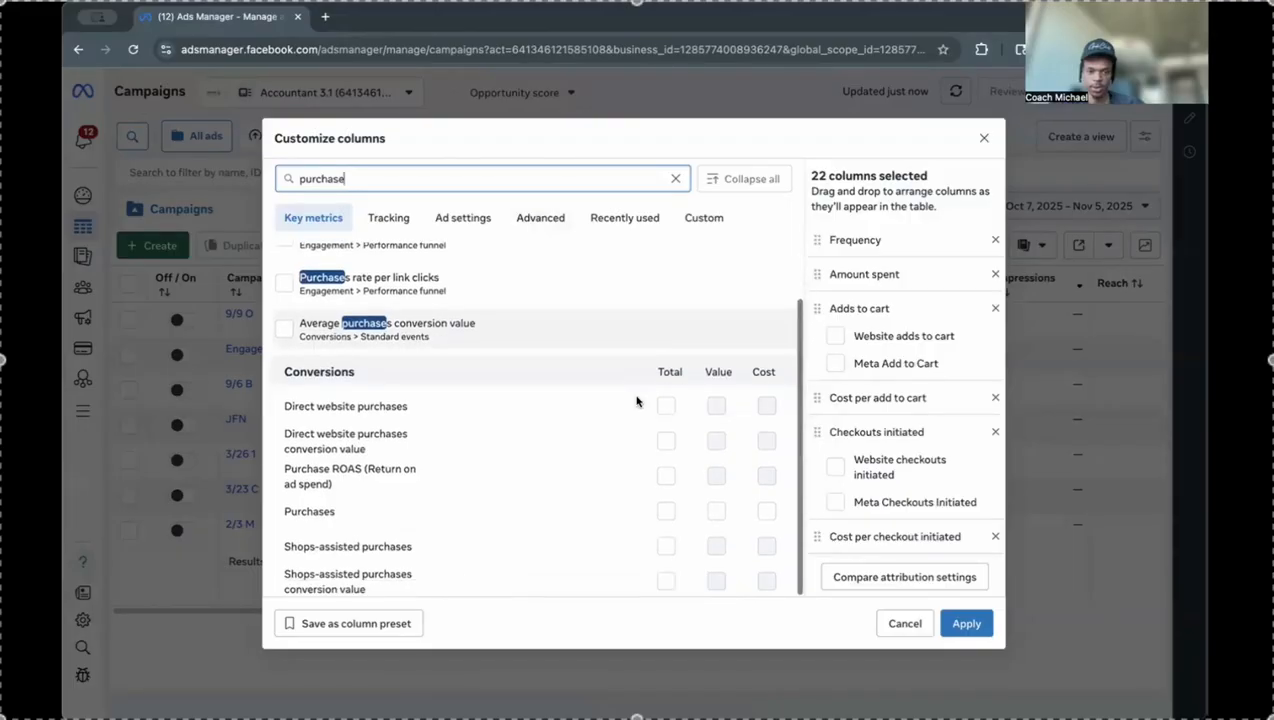
click(666, 511)
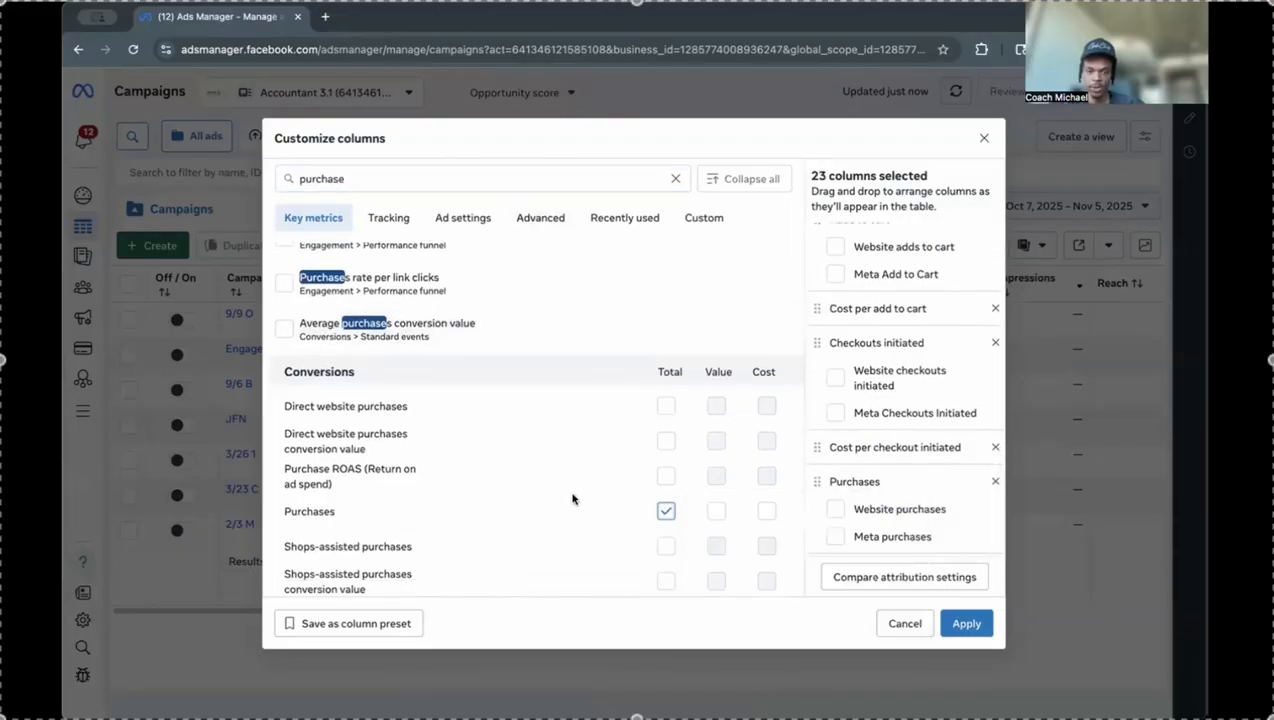
click(766, 512)
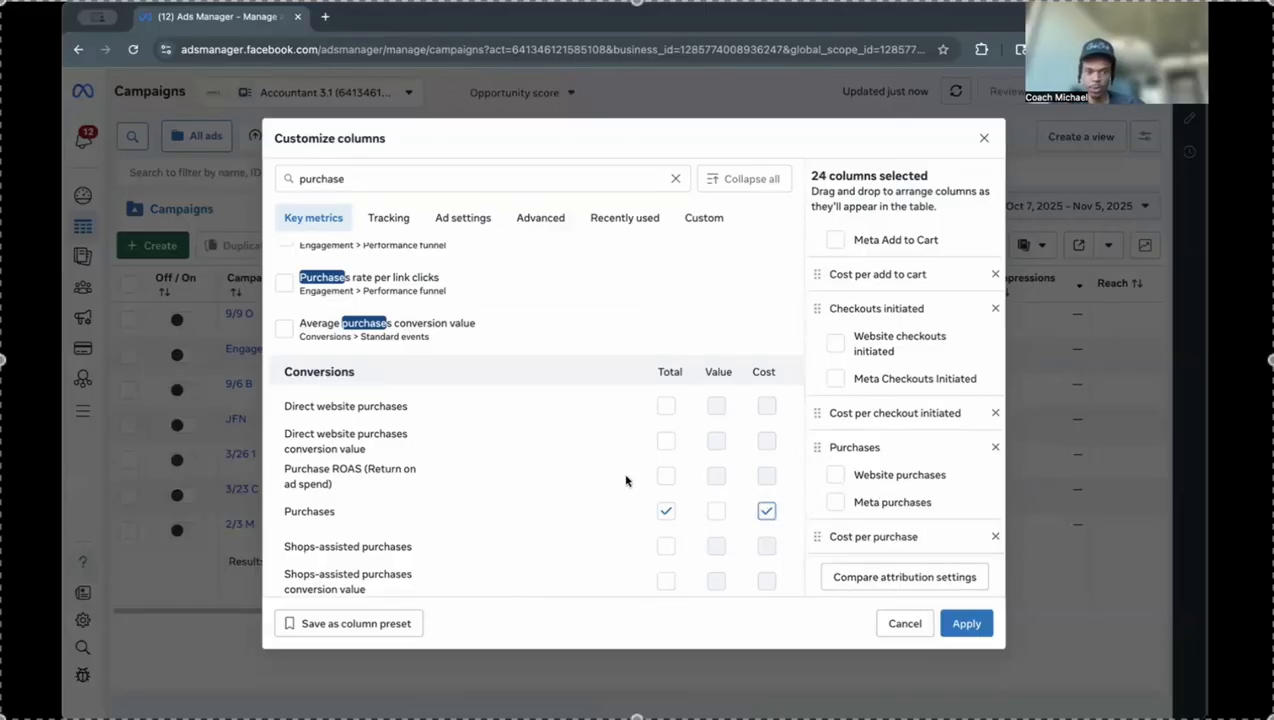
click(665, 477)
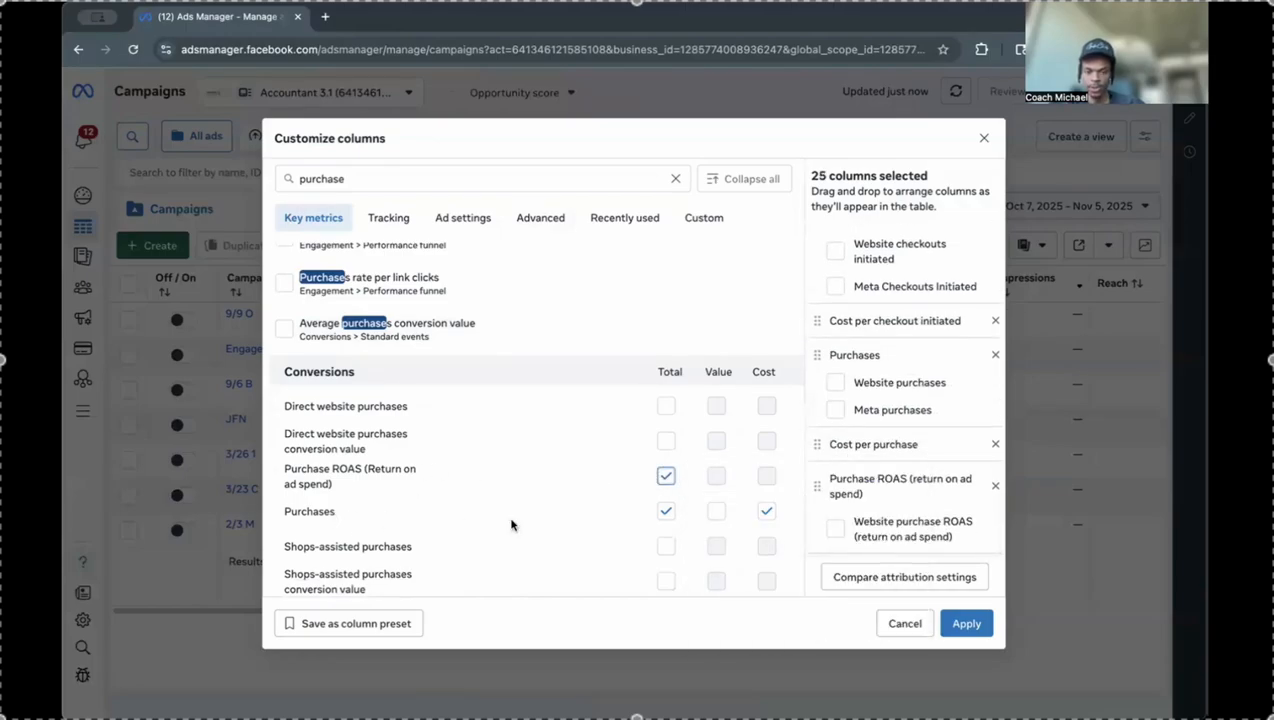
click(717, 513)
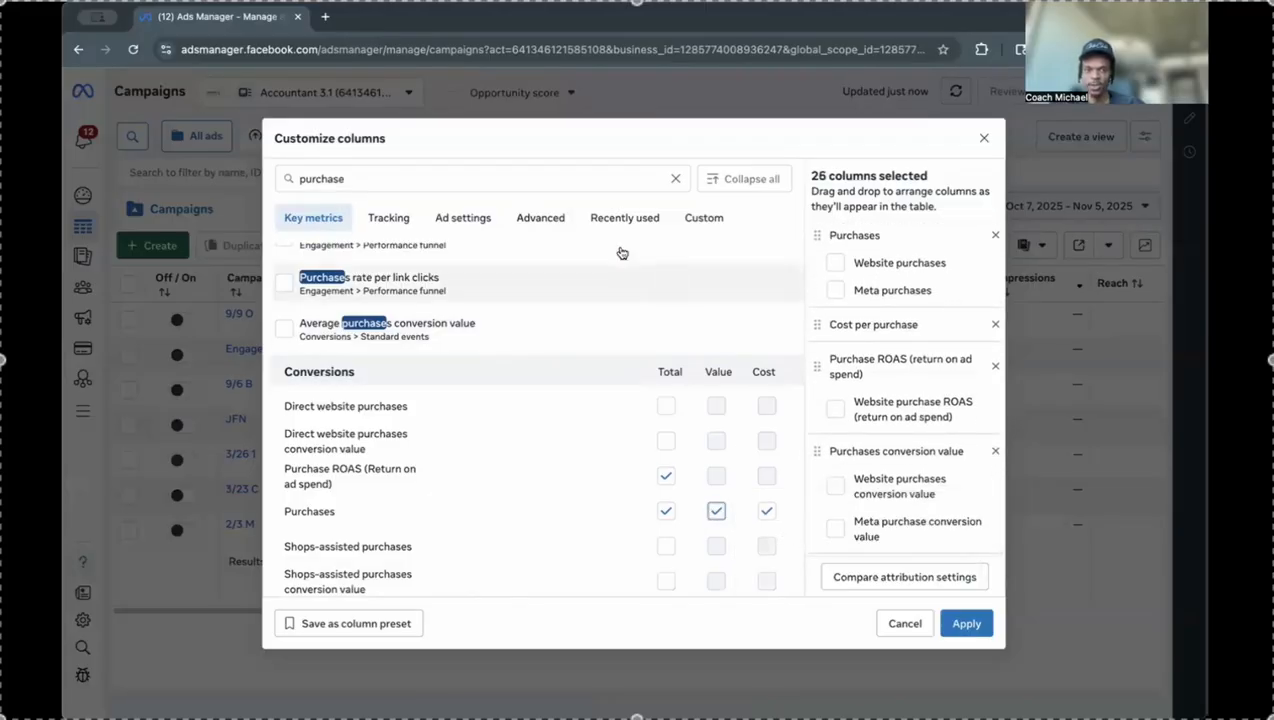
Step: Search for "cvr" and add the custom metric CVR (Conversion Rate) to the selected columns
double_click(452, 183)
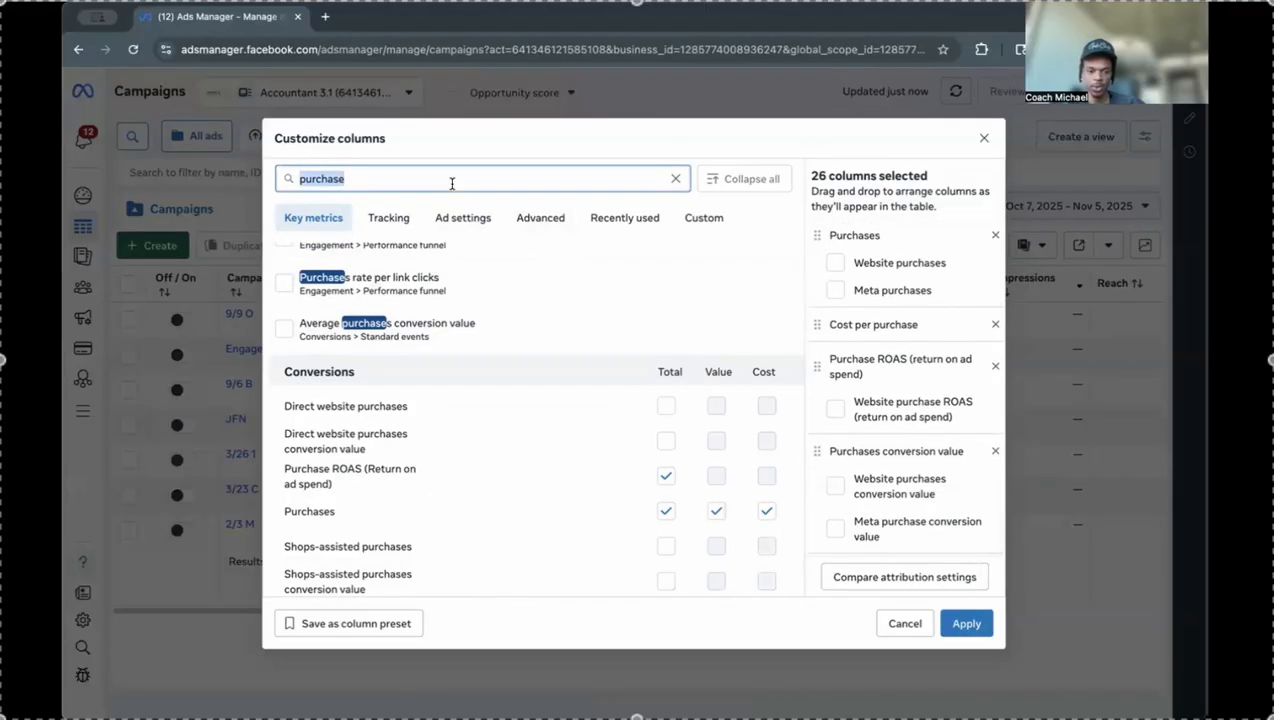
text(cv)
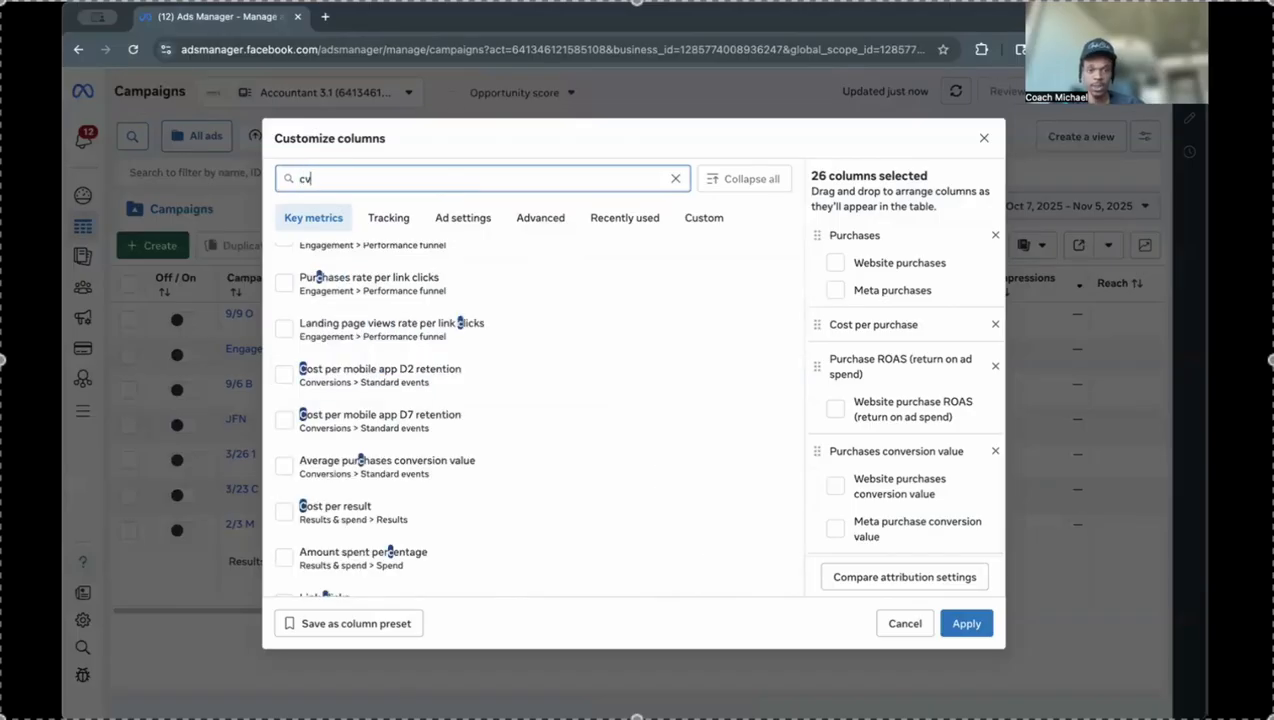
text(r)
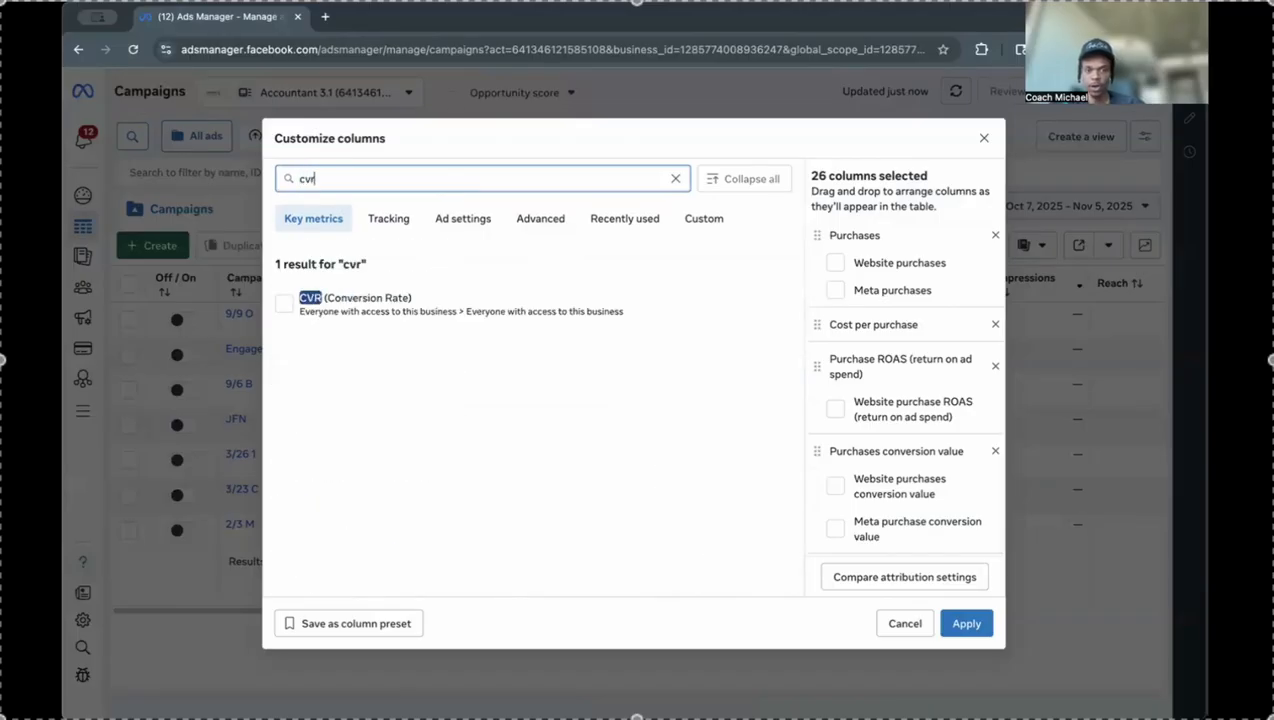
click(316, 310)
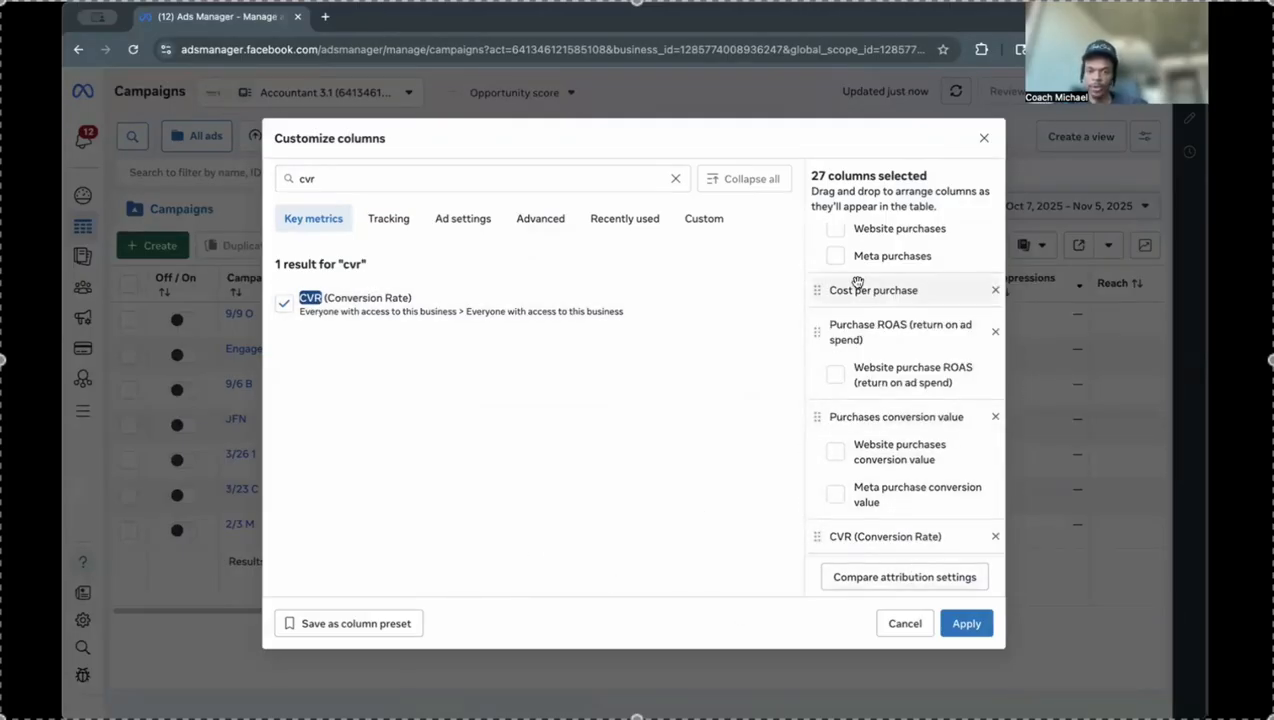
Step: Save the selected columns as a column preset named "EFA Columns" and choose that preset for the campaign table
scroll(873, 292, up, 1)
scroll(873, 290, up, 10)
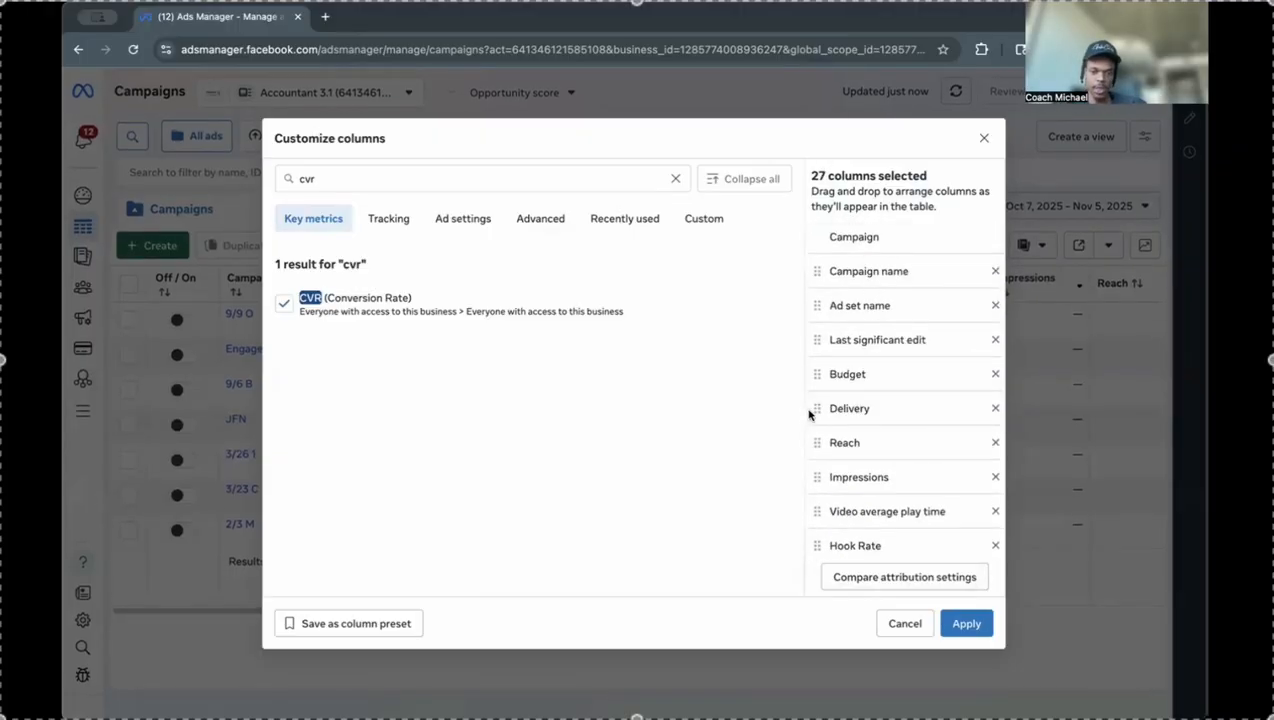
scroll(868, 414, down, 5)
scroll(868, 414, down, 6)
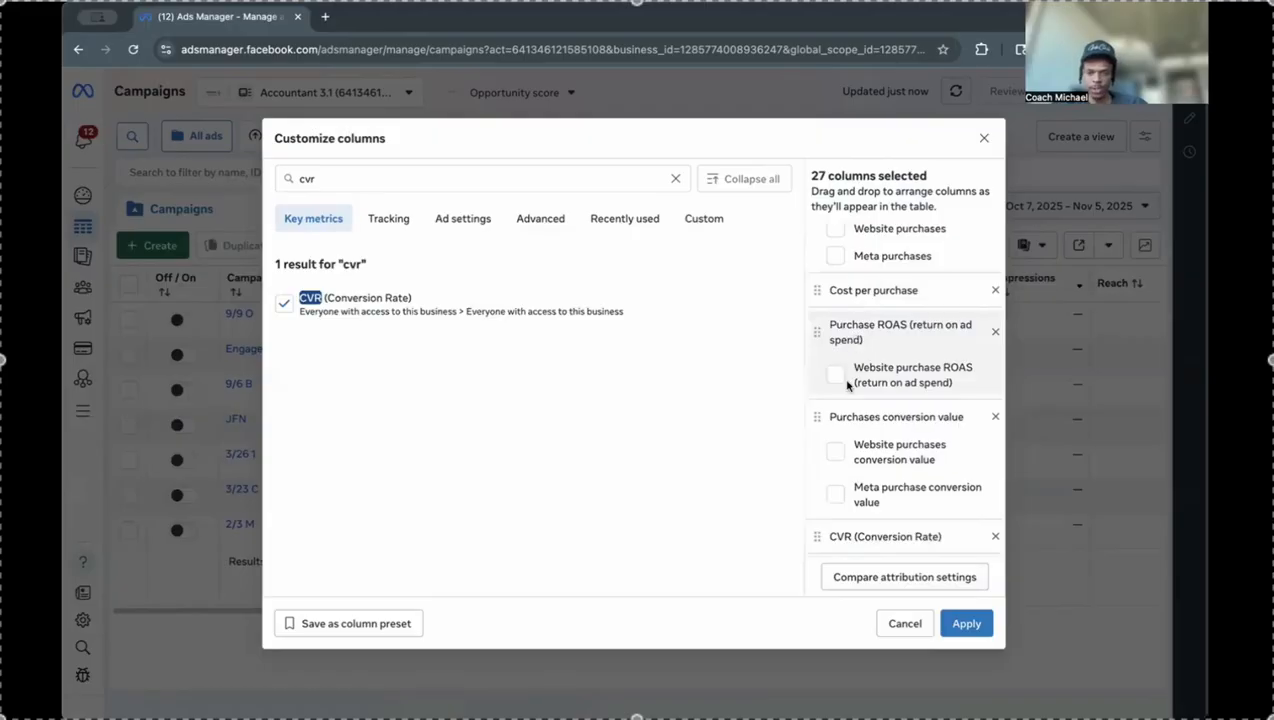
scroll(875, 400, up, 3)
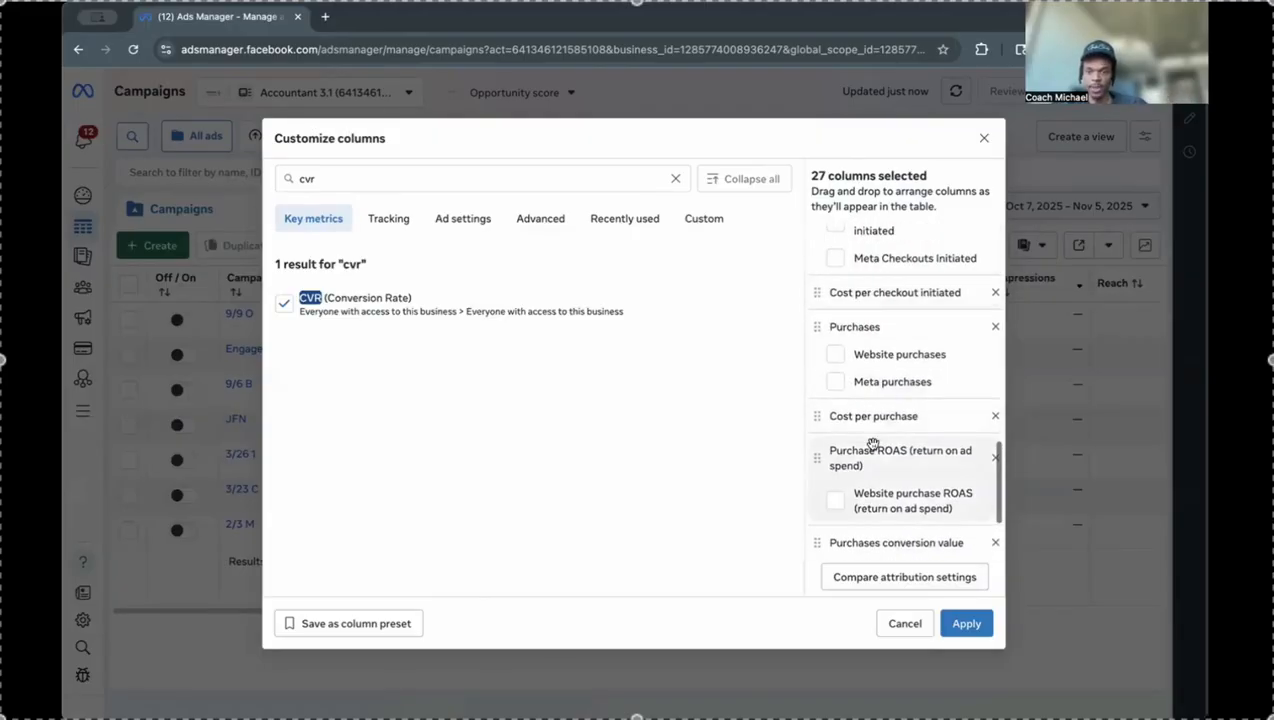
scroll(886, 420, down, 3)
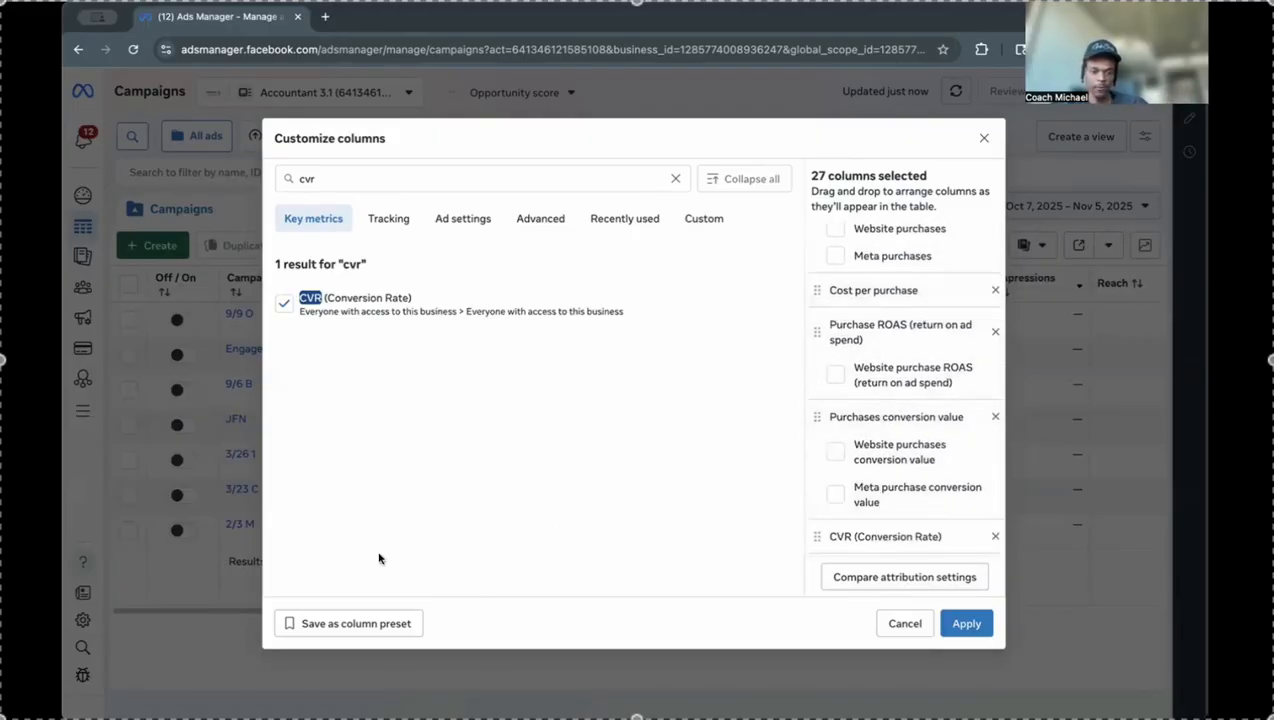
click(359, 624)
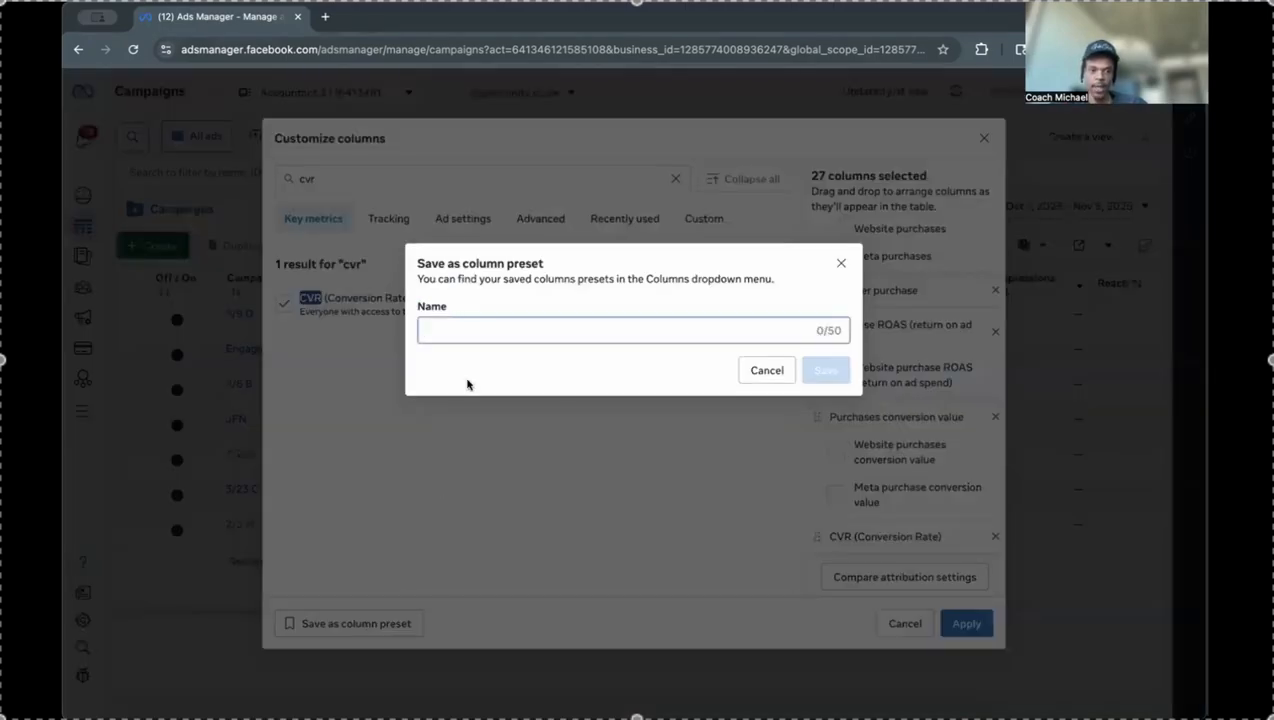
text(EFA Columns)
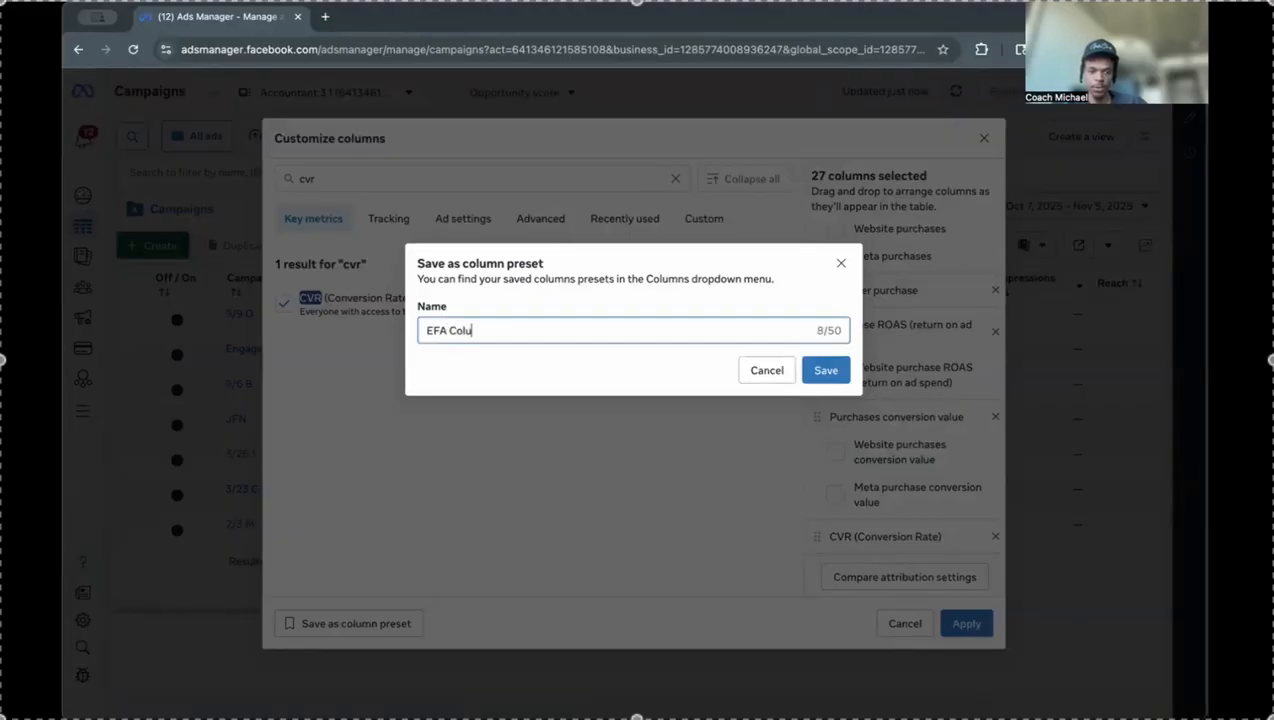
click(824, 371)
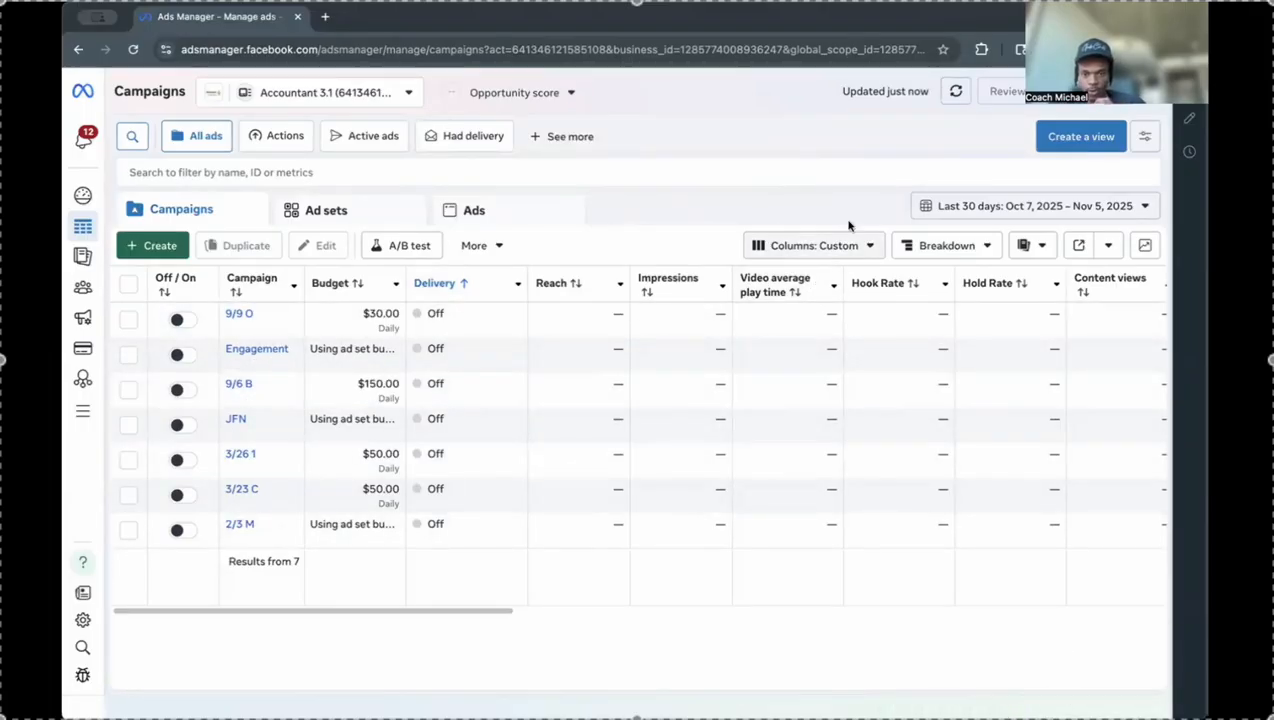
click(824, 246)
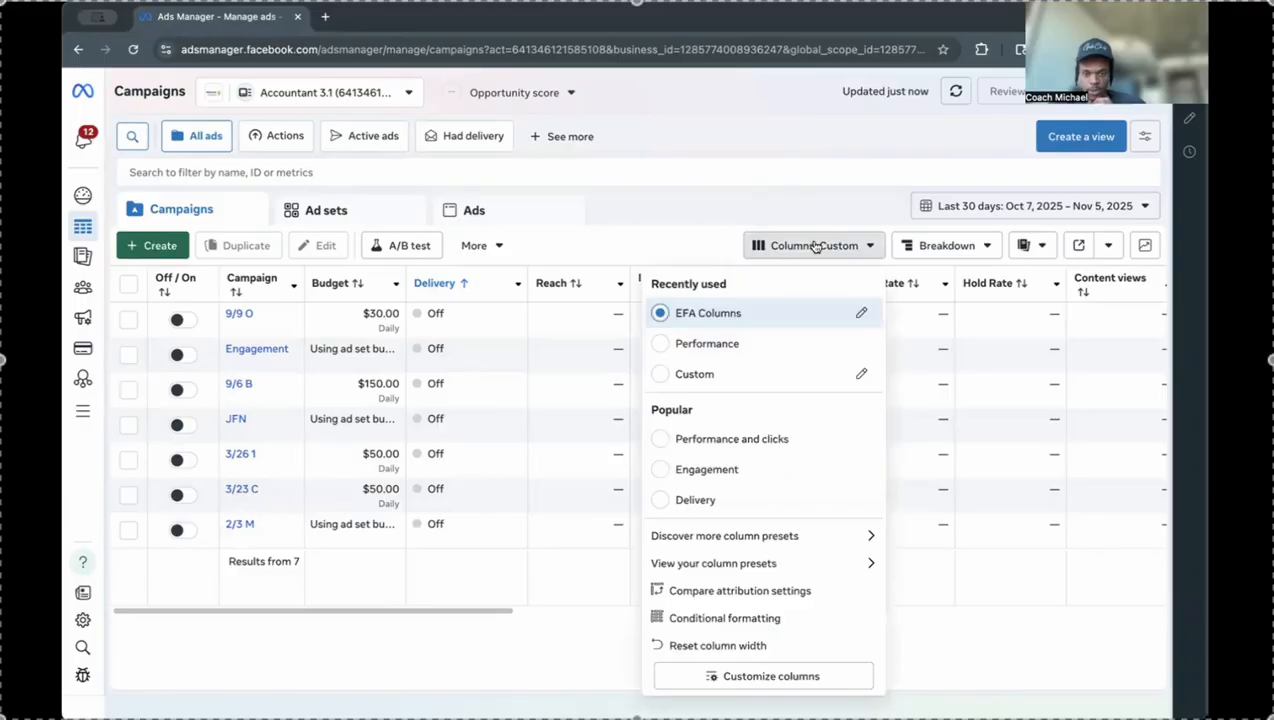
click(745, 316)
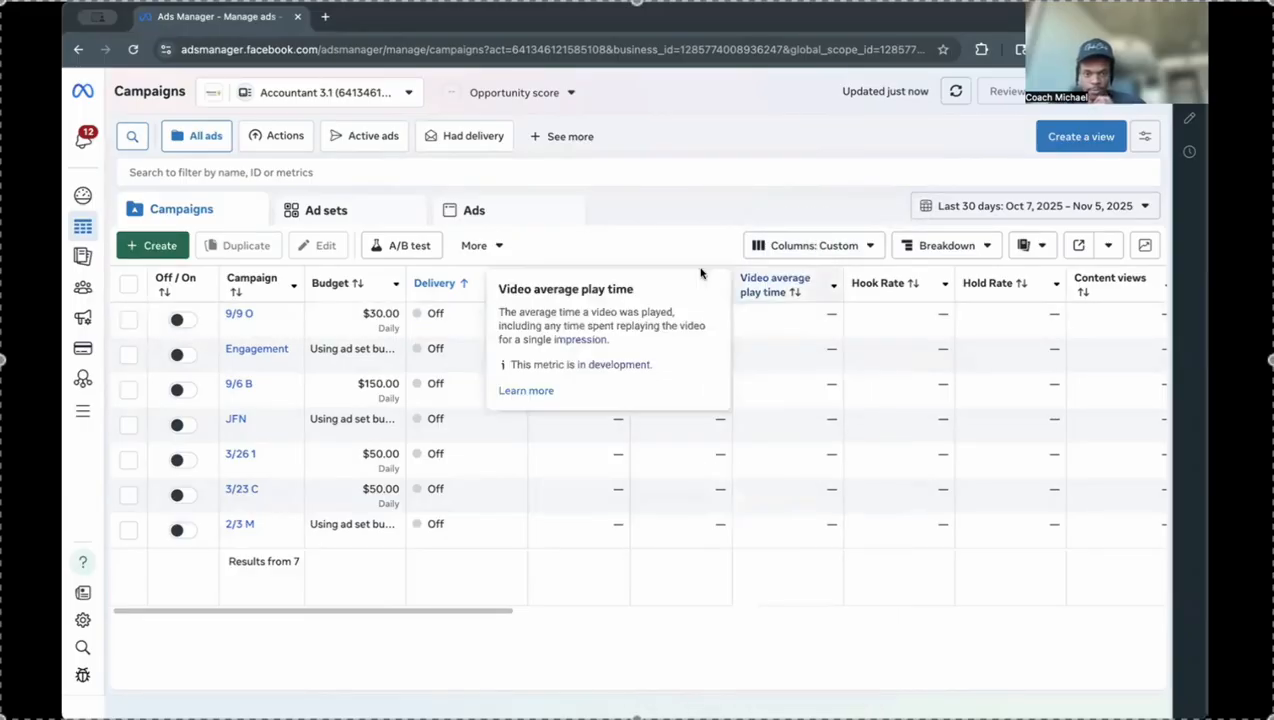
Step: Examine the campaign table's full column order, from Budget and Delivery through the custom rate metrics to CVR (Conversion Rate)
scroll(746, 371, right, 2)
scroll(710, 366, right, 6)
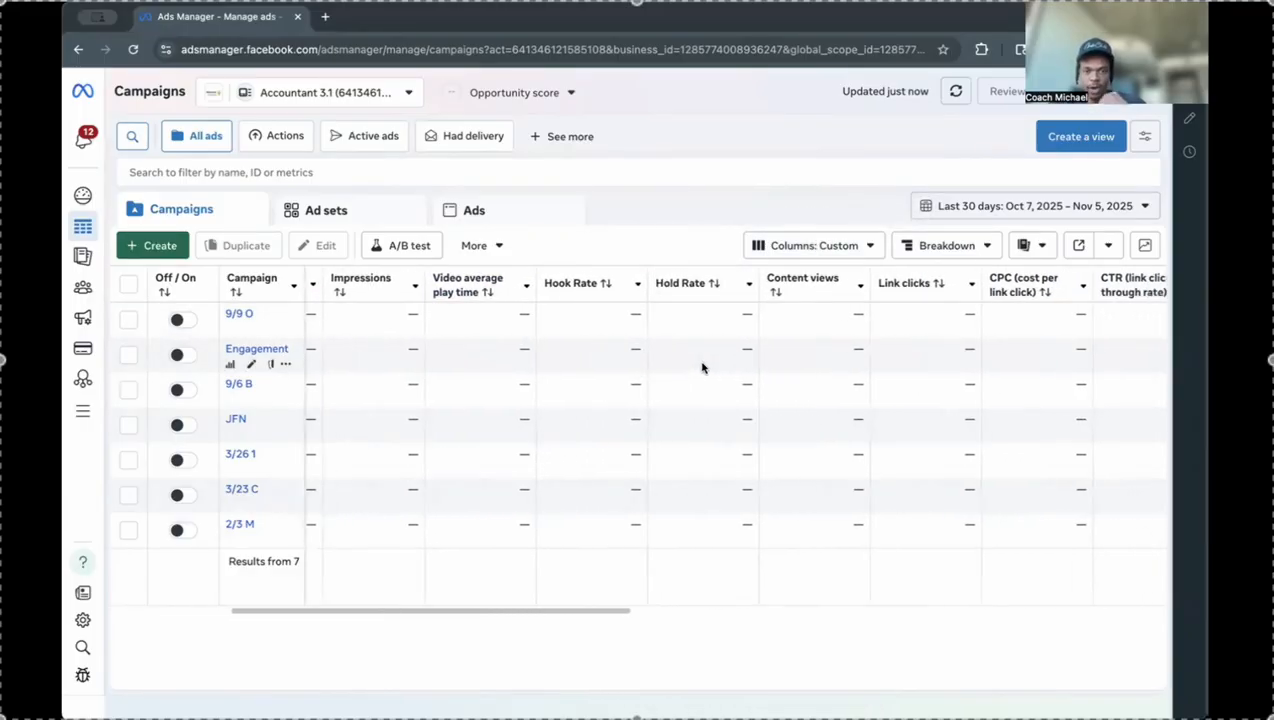
scroll(710, 366, right, 6)
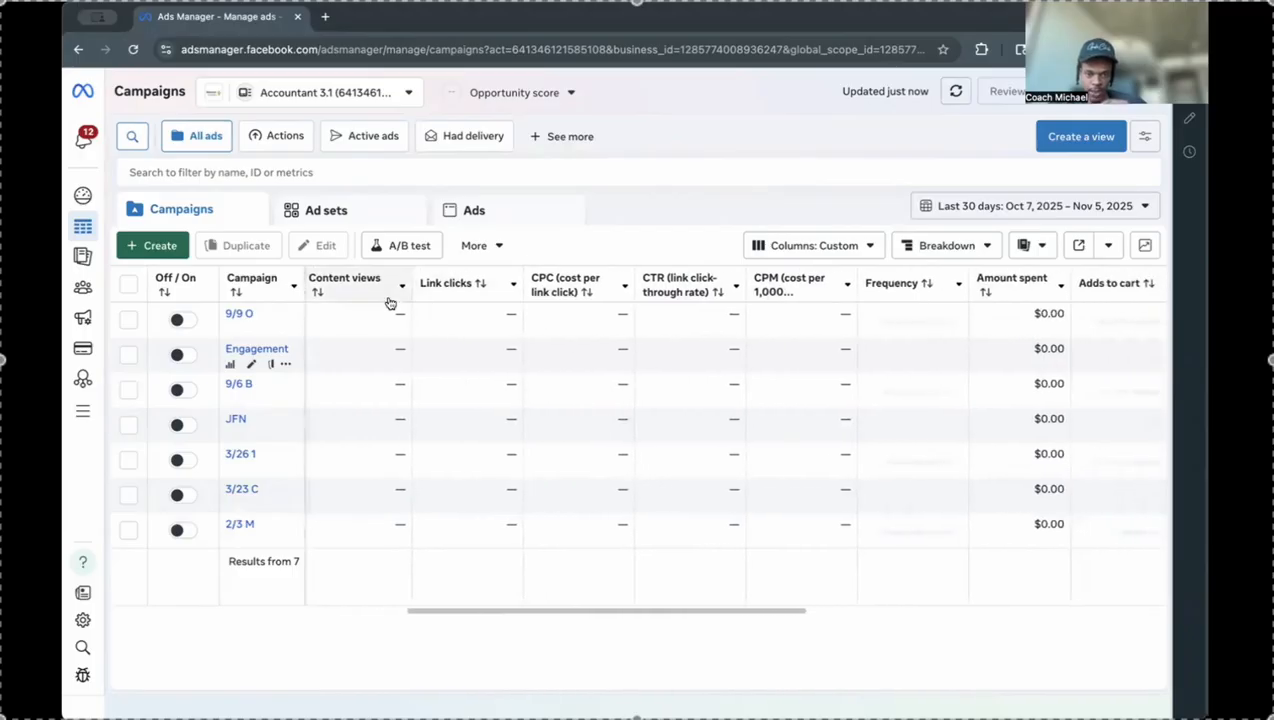
scroll(577, 309, right, 6)
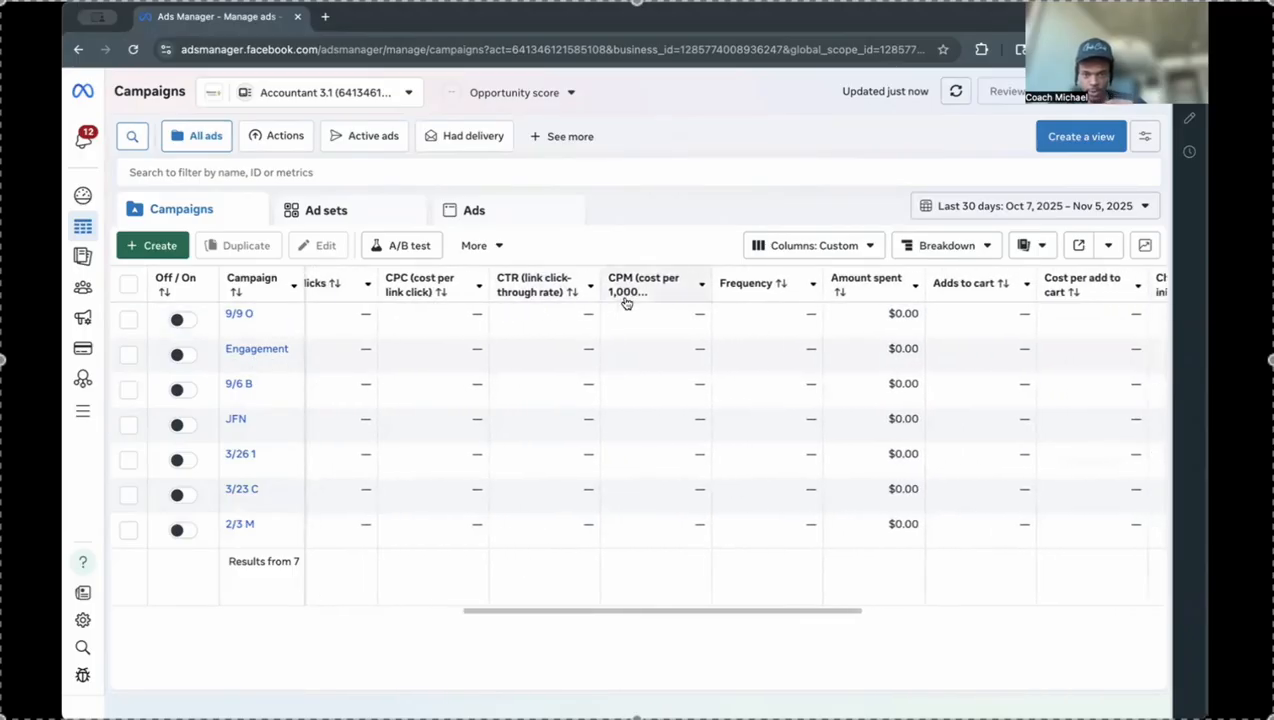
scroll(603, 304, right, 6)
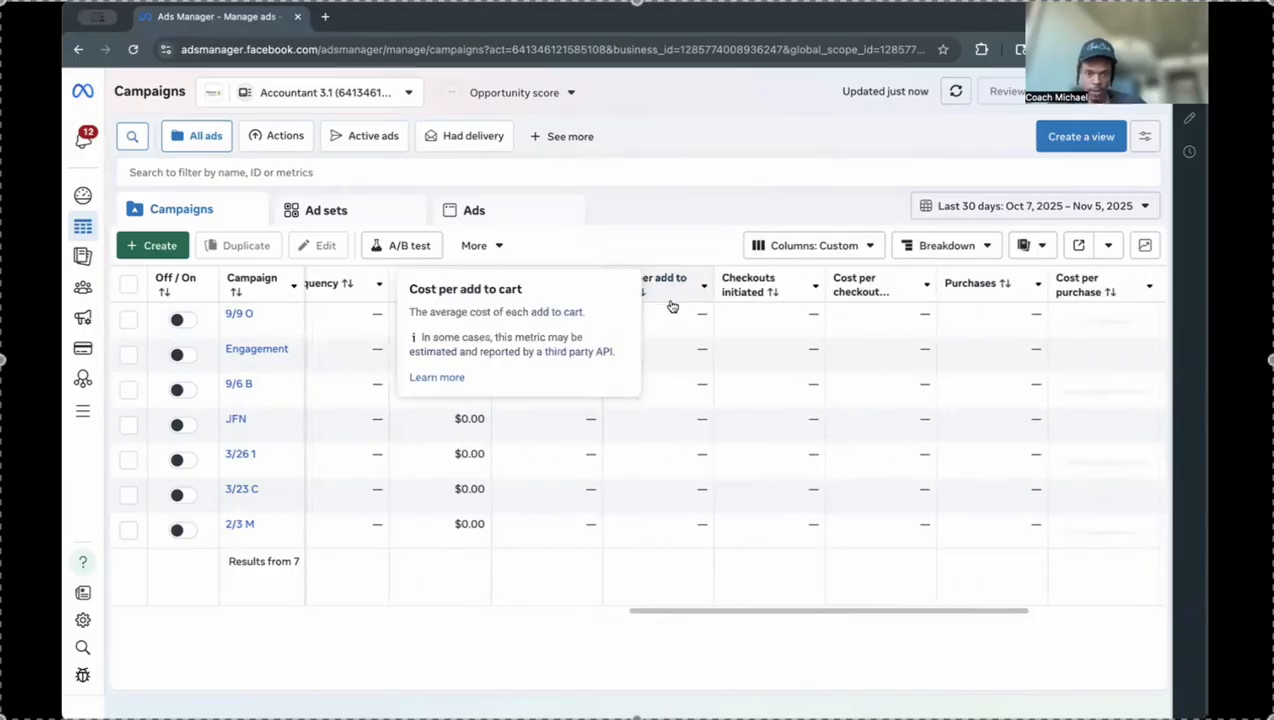
scroll(782, 306, right, 1)
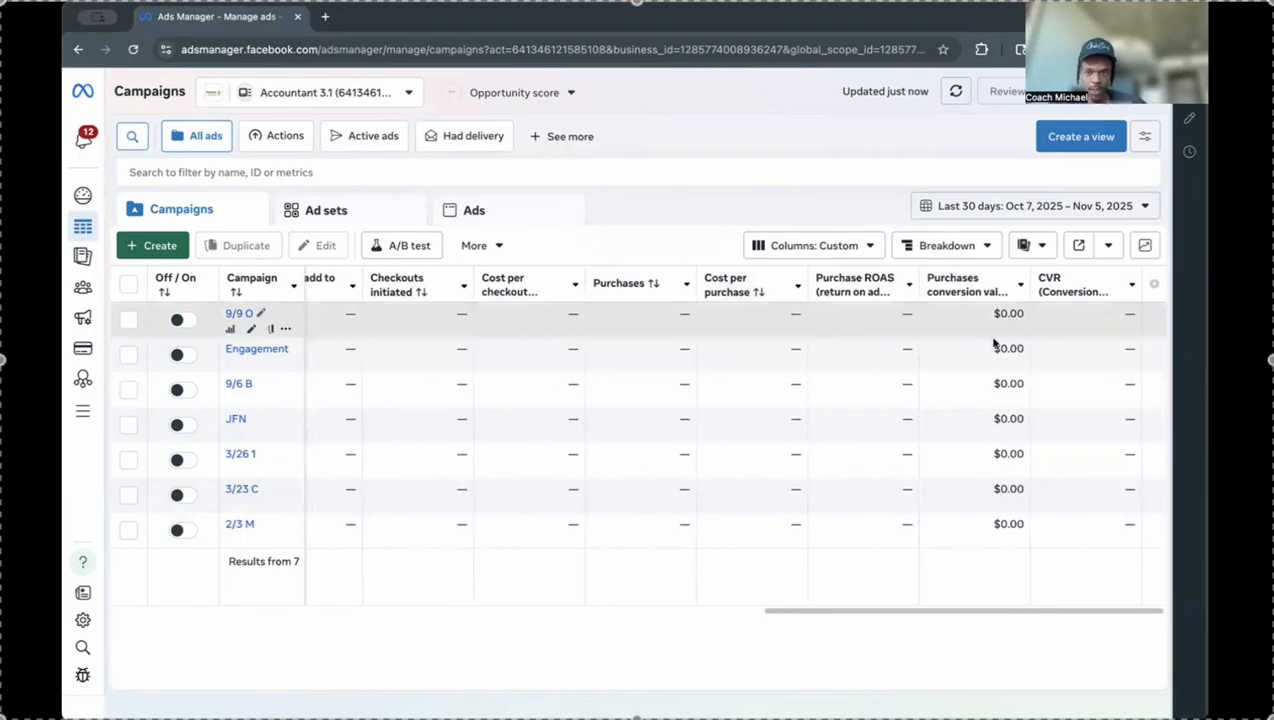
scroll(850, 412, left, 10)
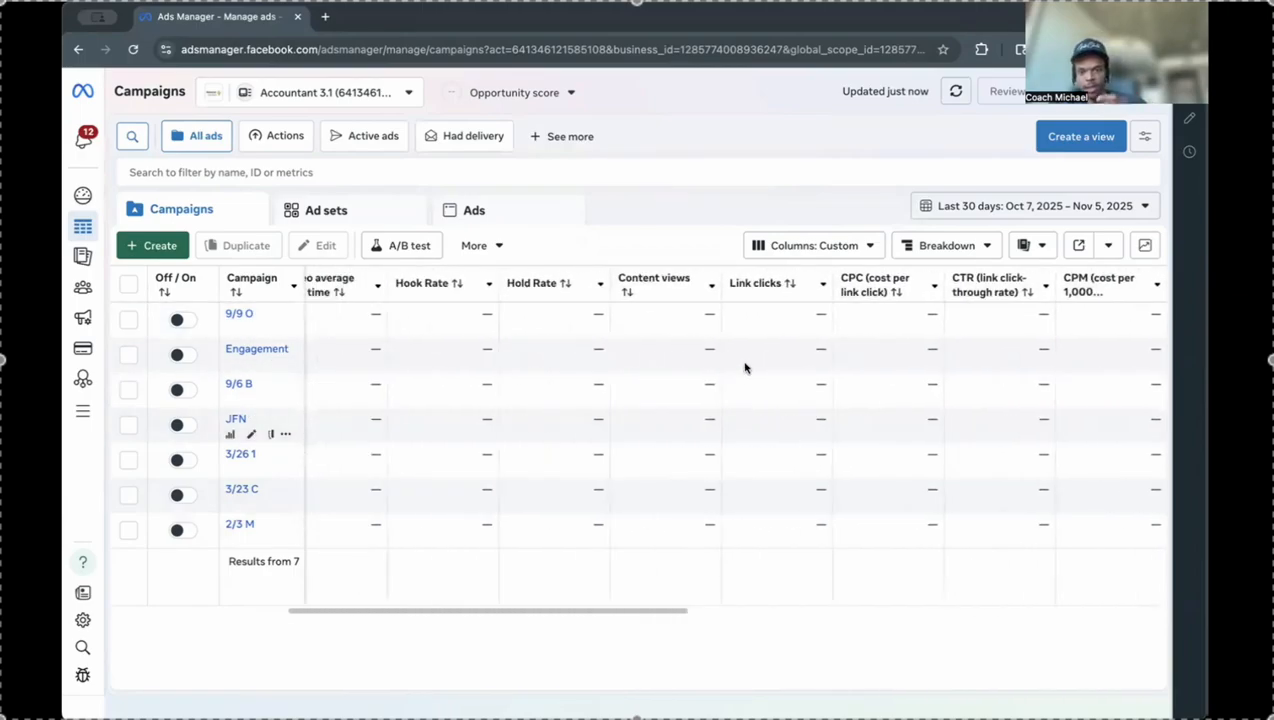
scroll(744, 368, left, 8)
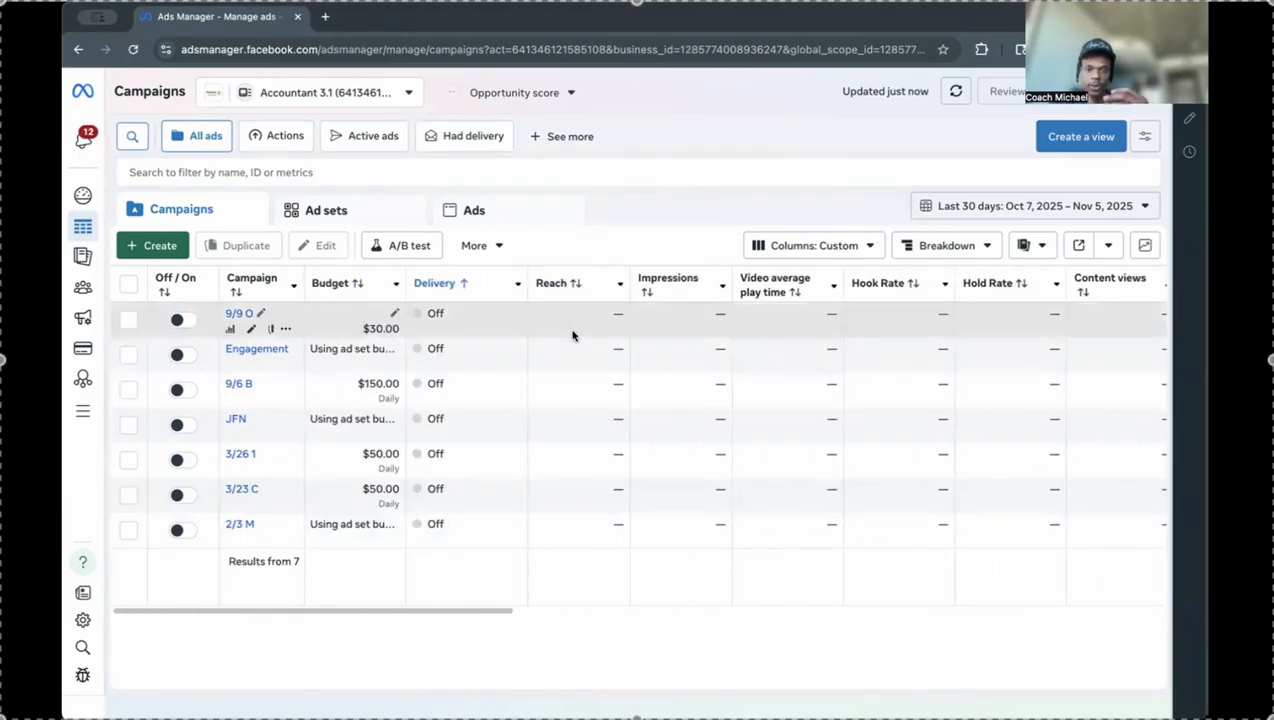